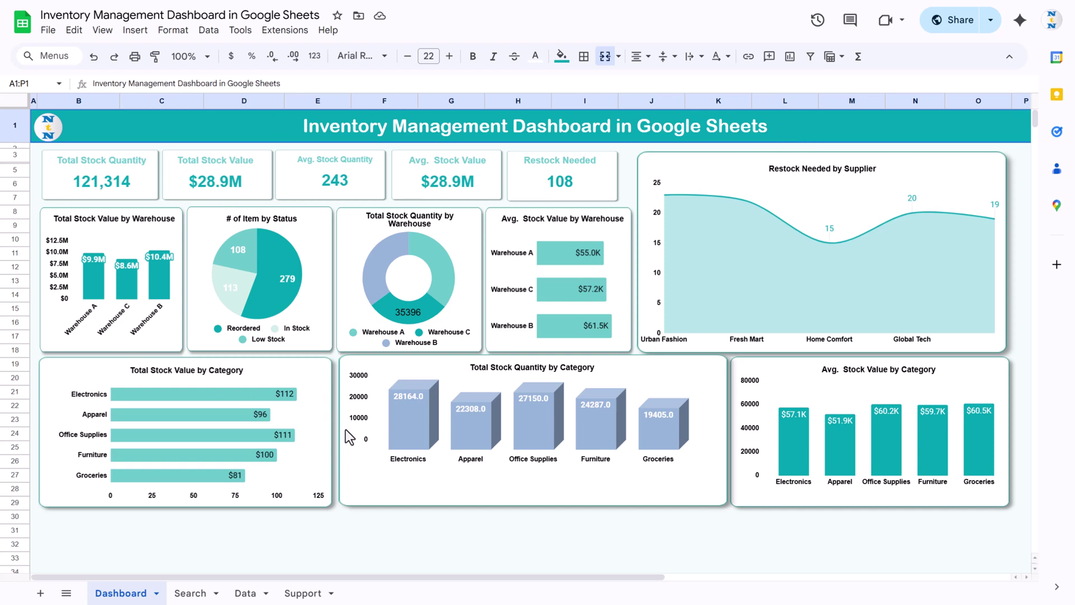
click(331, 531)
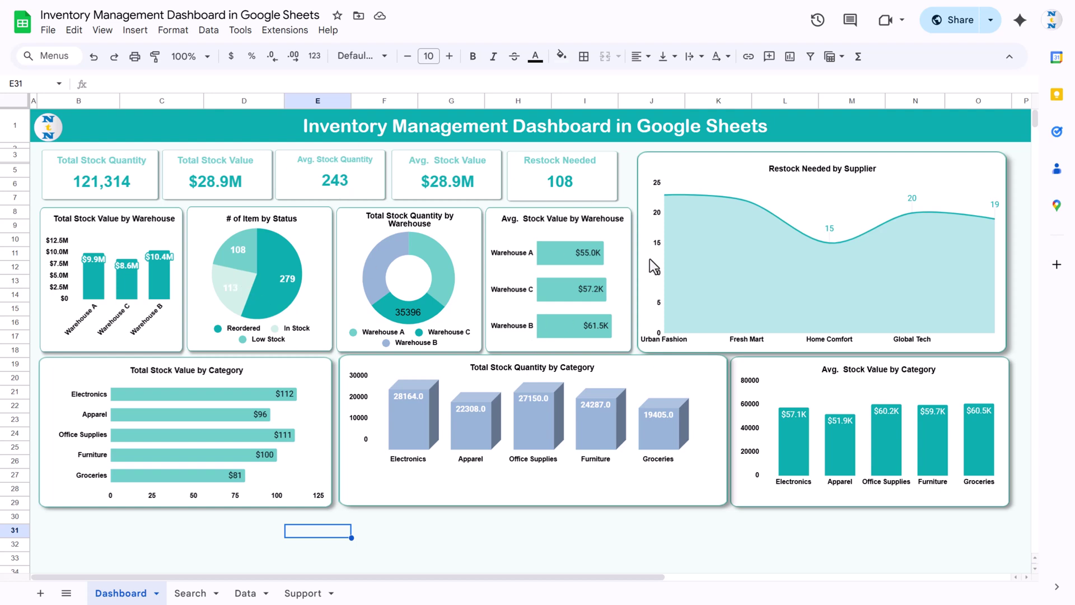
click(436, 521)
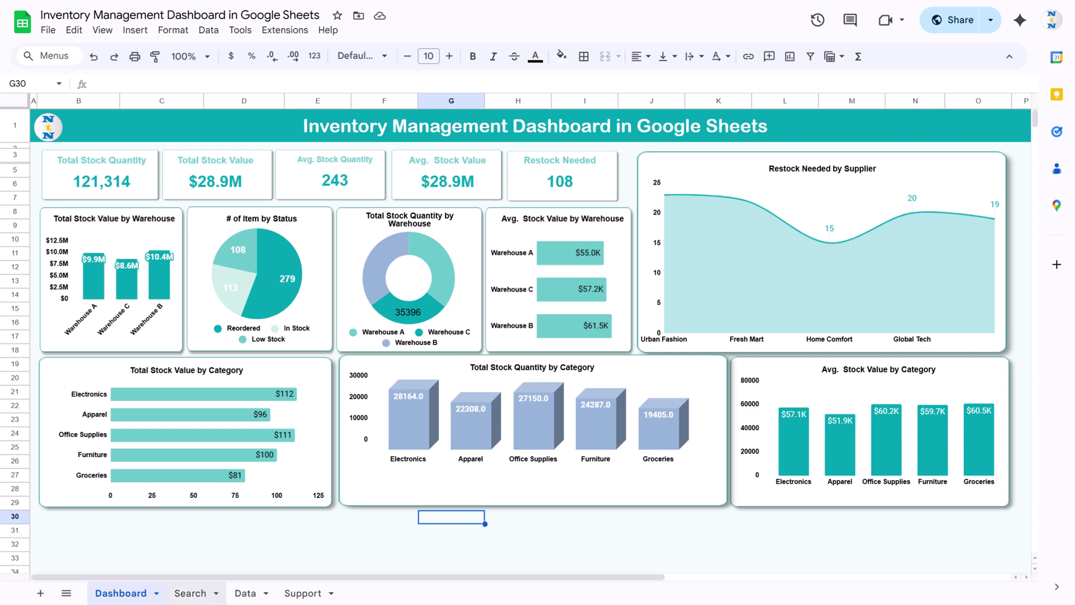
- Open the Search sheet and review the column headers of its results table
click(190, 593)
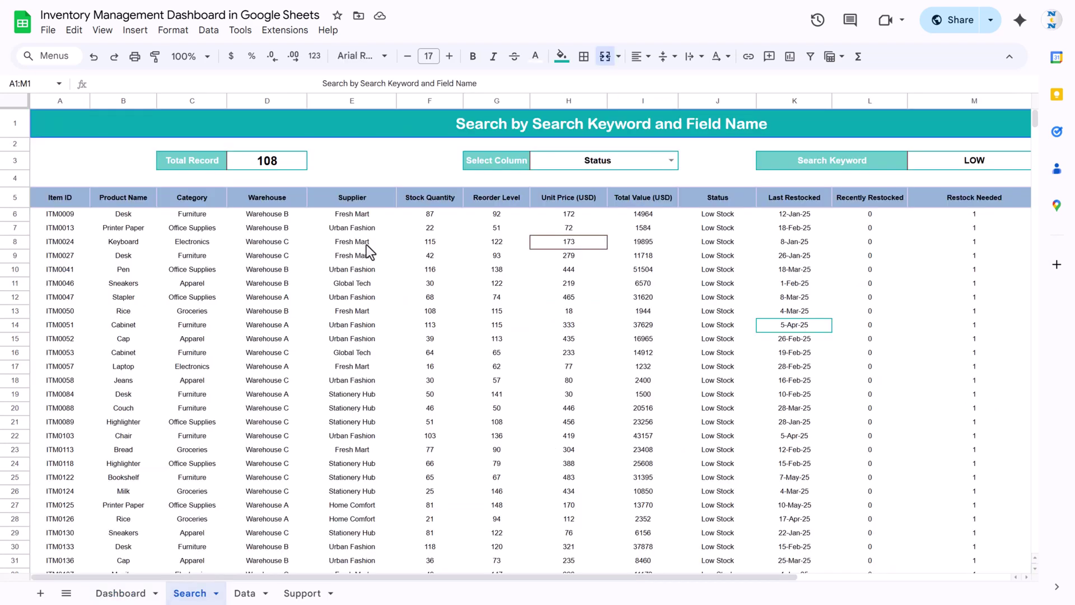
click(322, 206)
click(97, 200)
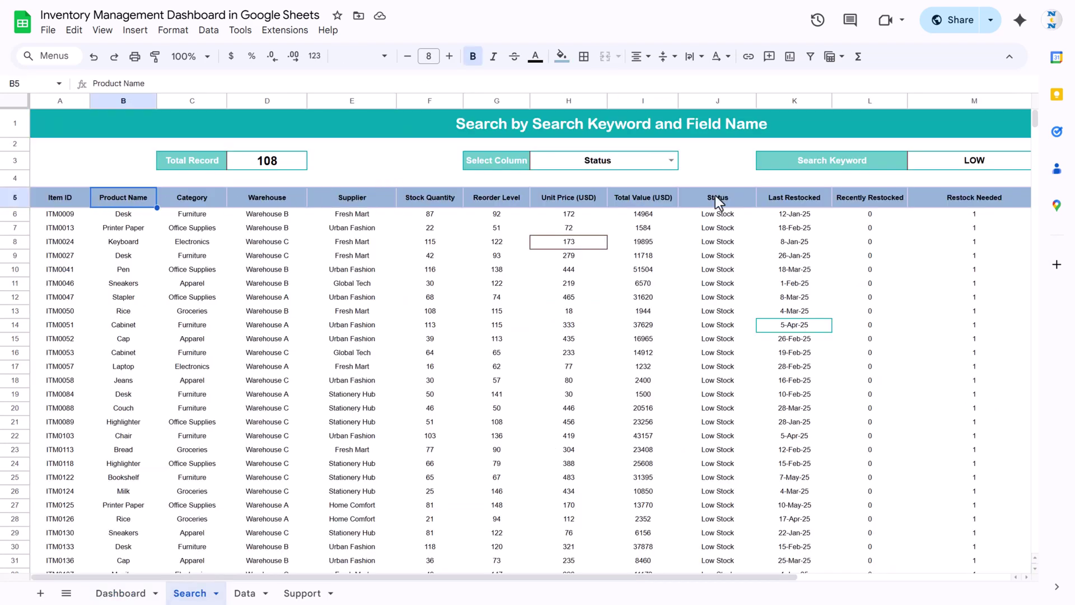
click(654, 197)
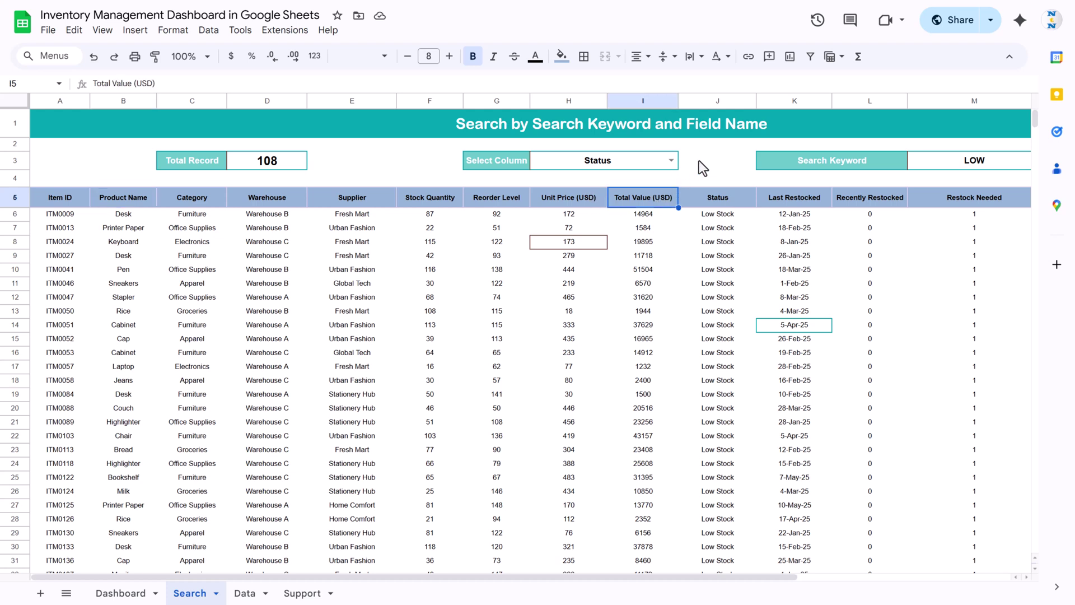
- Review the searchable column options, the search keyword cell and the matching entries in the Status column
click(671, 161)
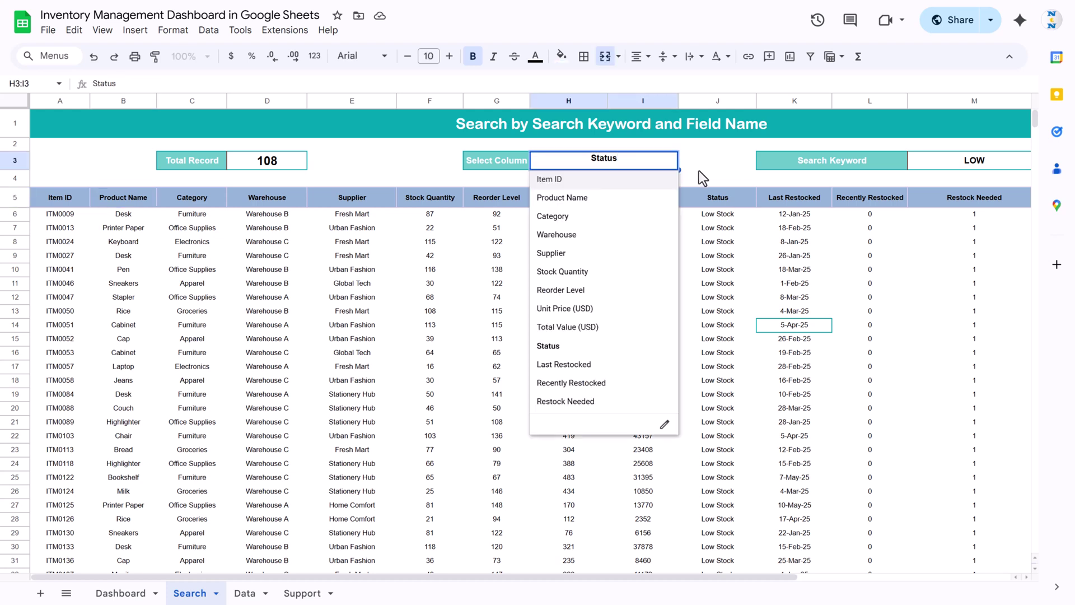
key(Escape)
click(1006, 160)
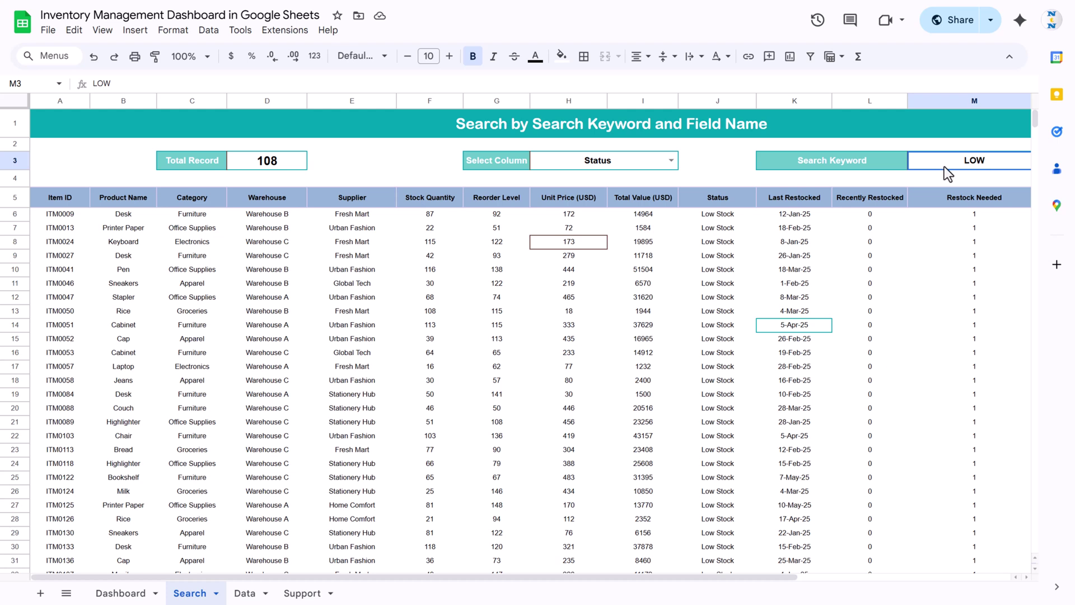
click(720, 213)
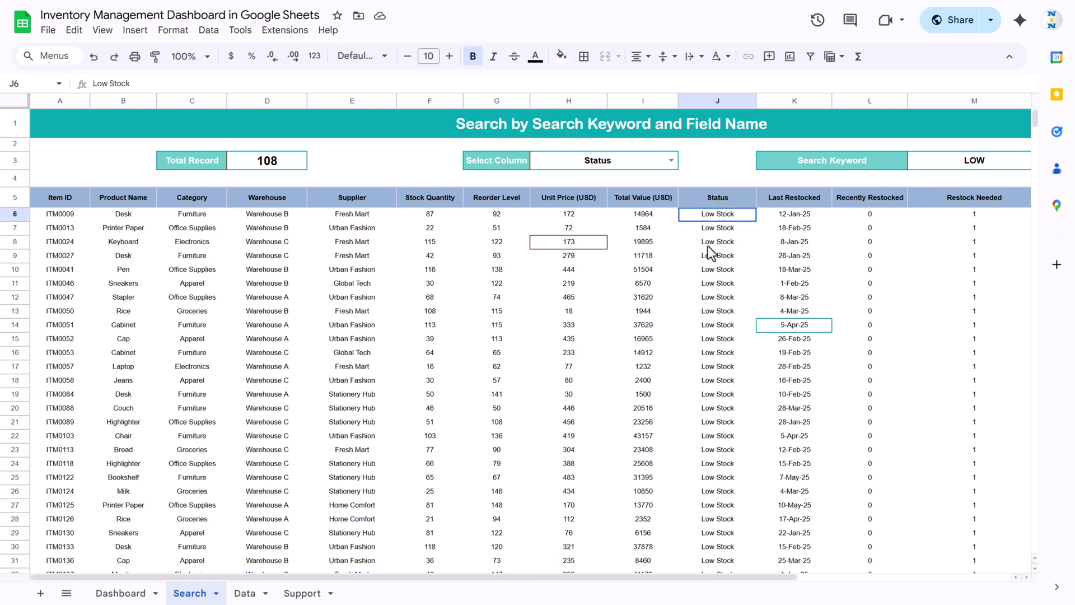
shift+click(702, 367)
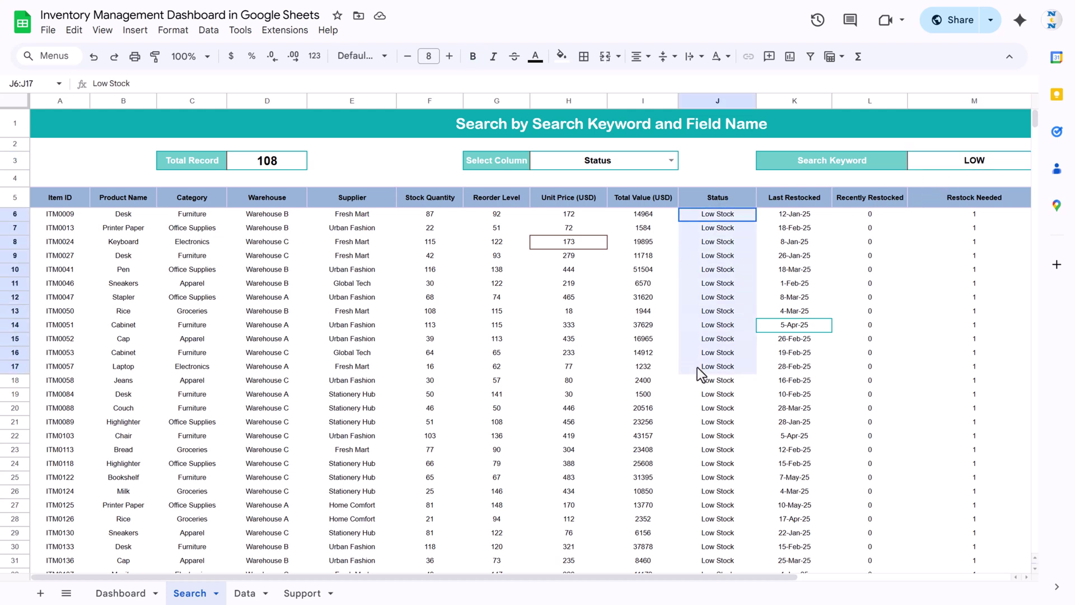
- Search the Product Name column for the keyword "Printer" and review the matching records
click(673, 162)
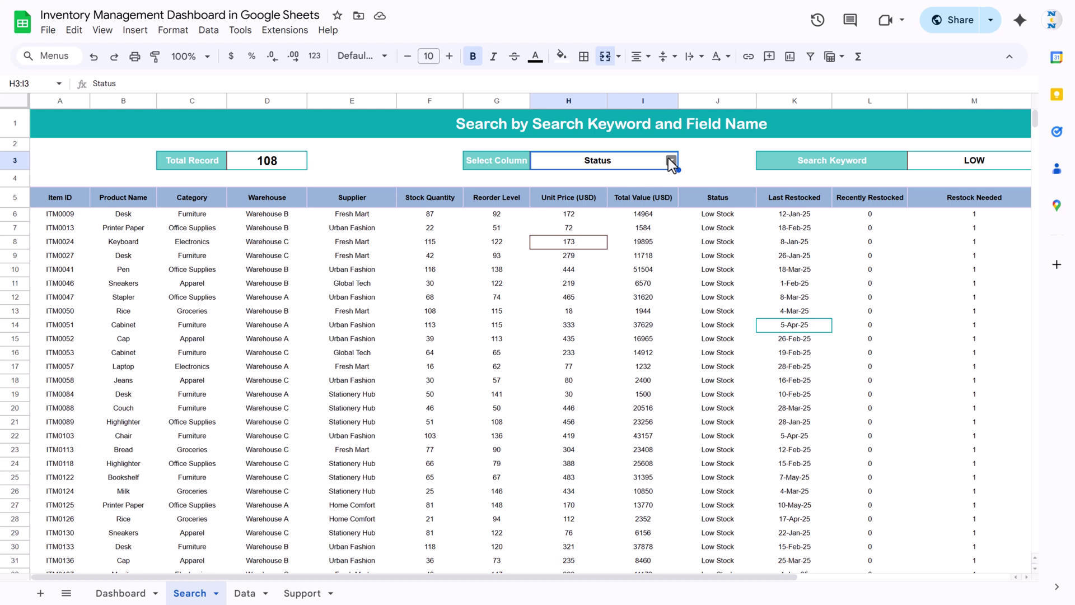
click(672, 163)
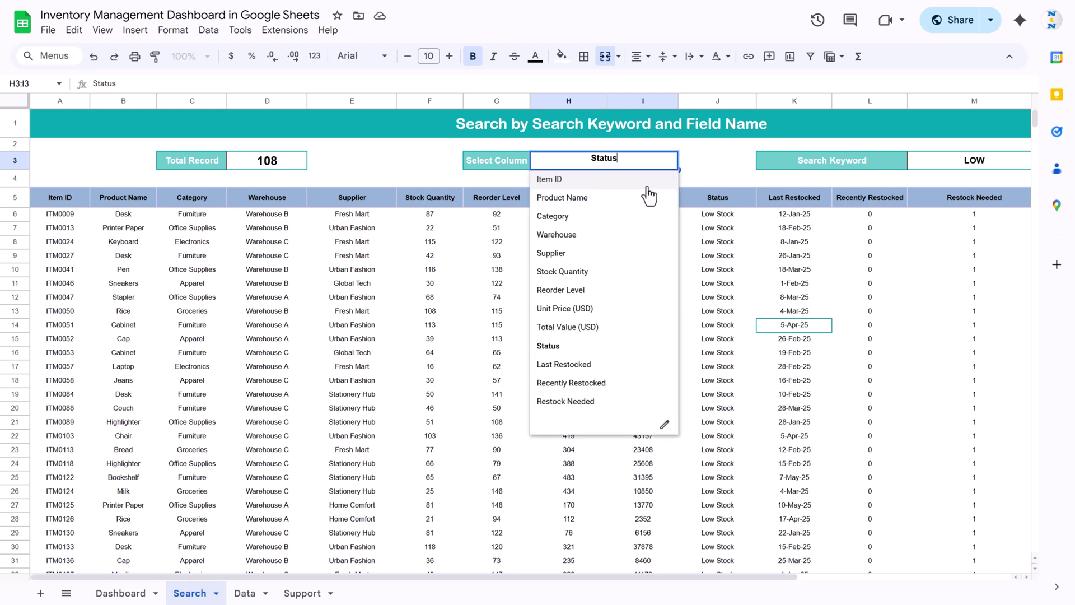
click(593, 206)
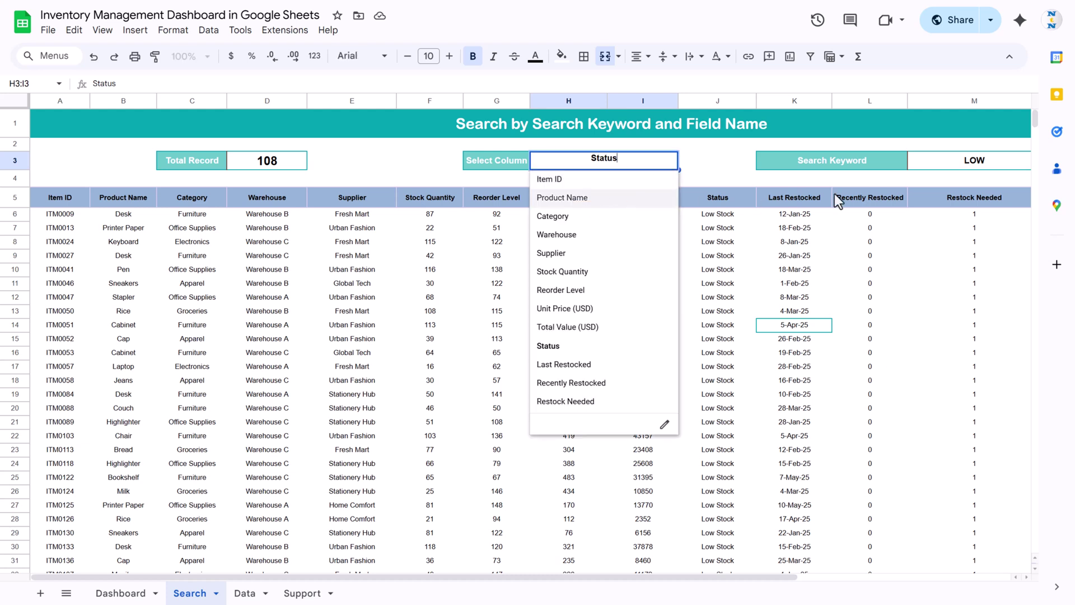
click(962, 165)
text(Printer)
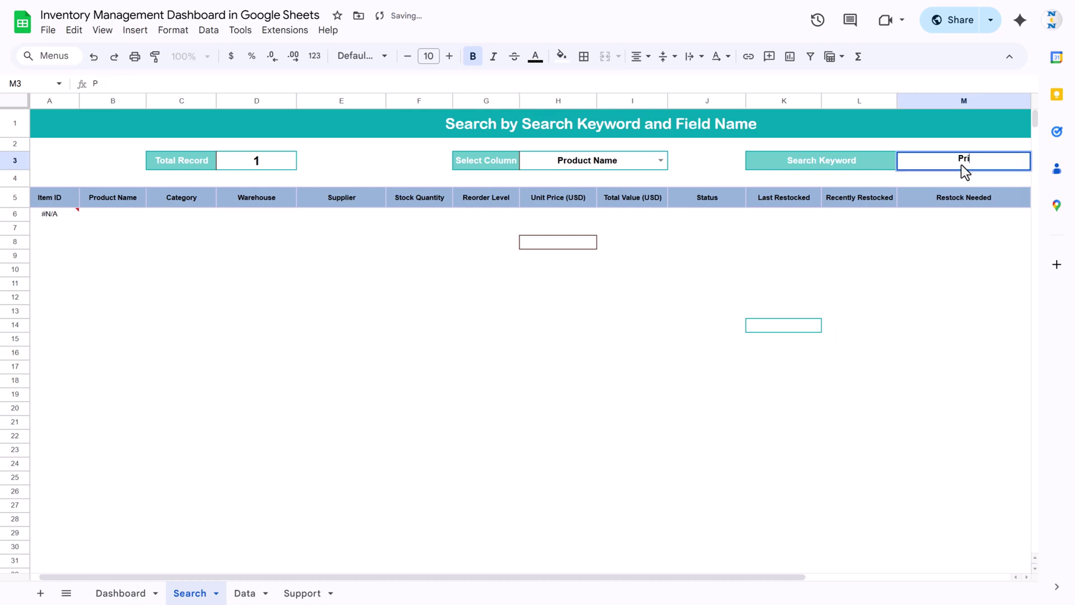
key(Return)
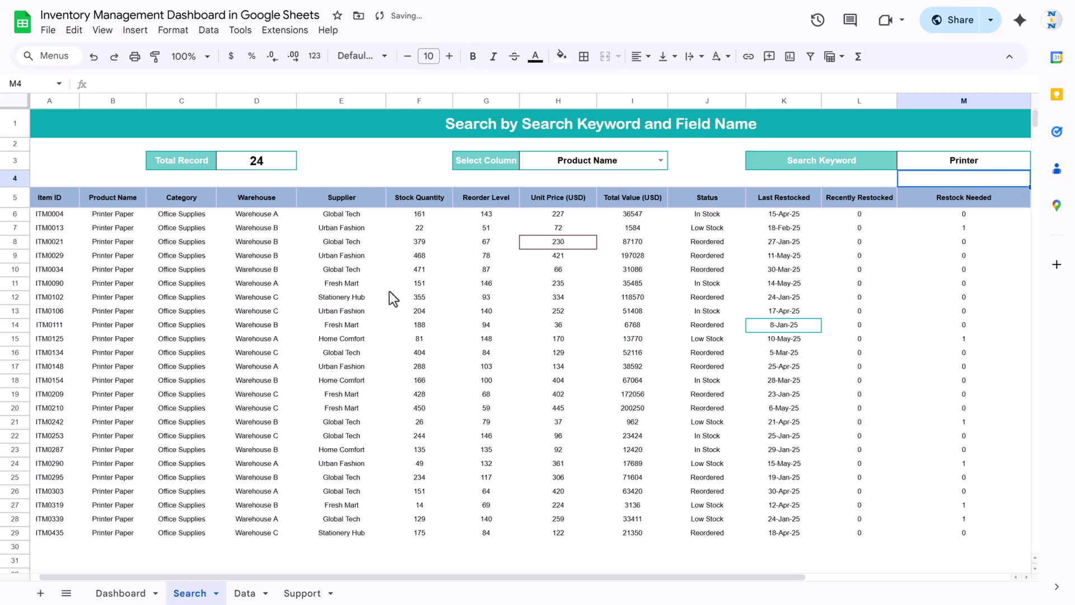
drag(112, 216, 113, 531)
drag(426, 214, 884, 465)
click(679, 258)
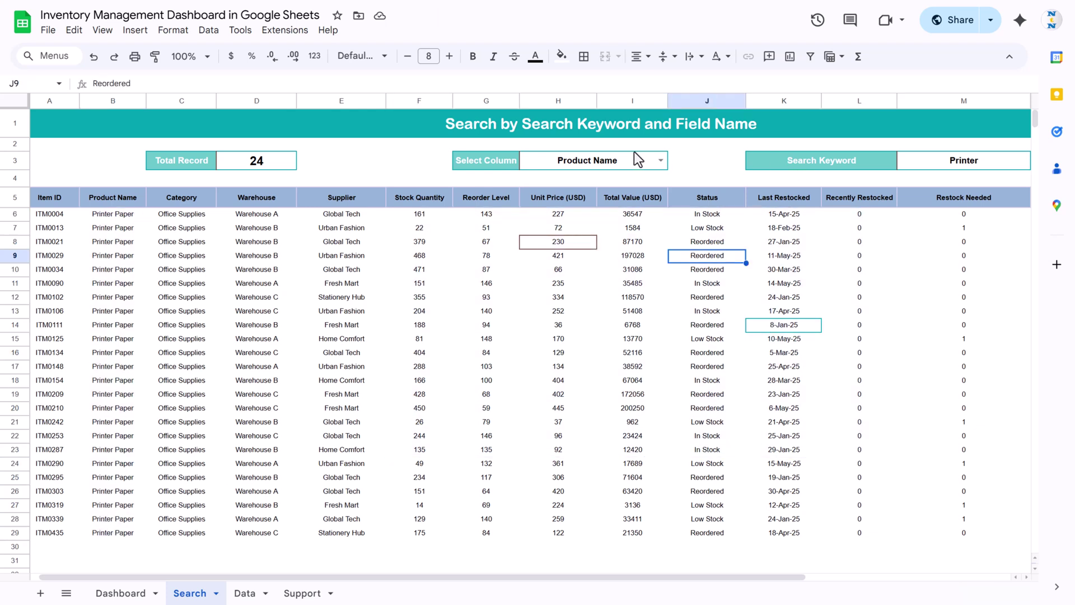
- Search the inventory by the Warehouse column with the keyword "Warehouse A"
double_click(658, 160)
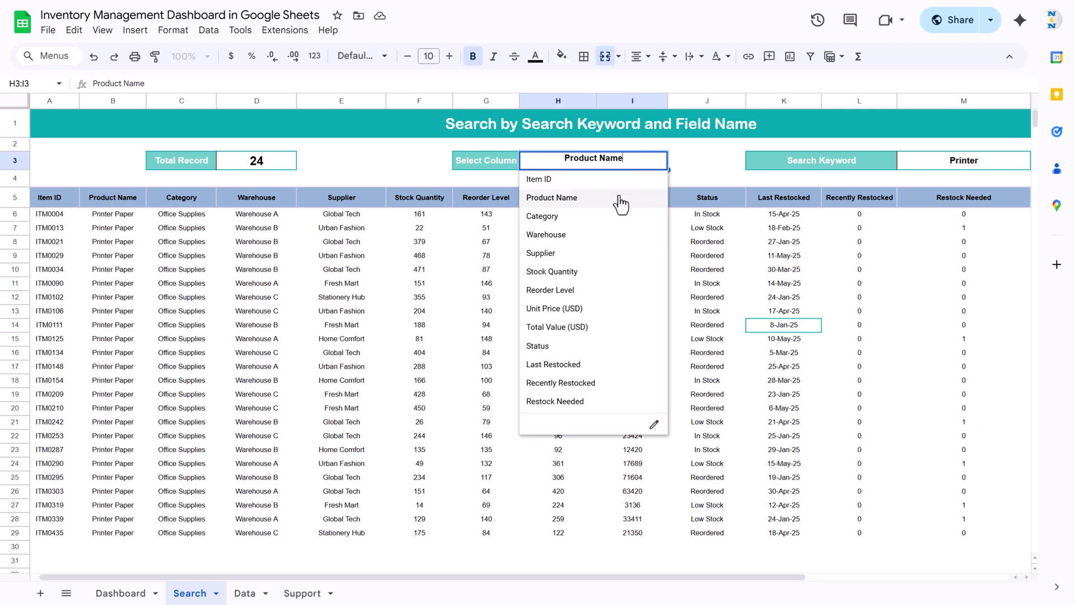
click(579, 235)
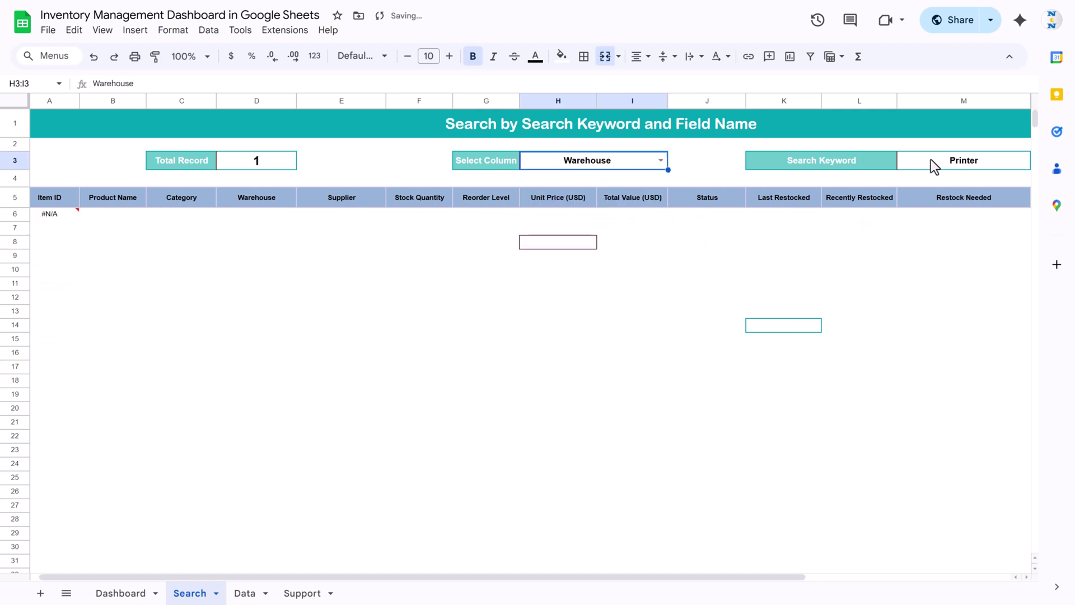
click(938, 156)
text(Warehouse A)
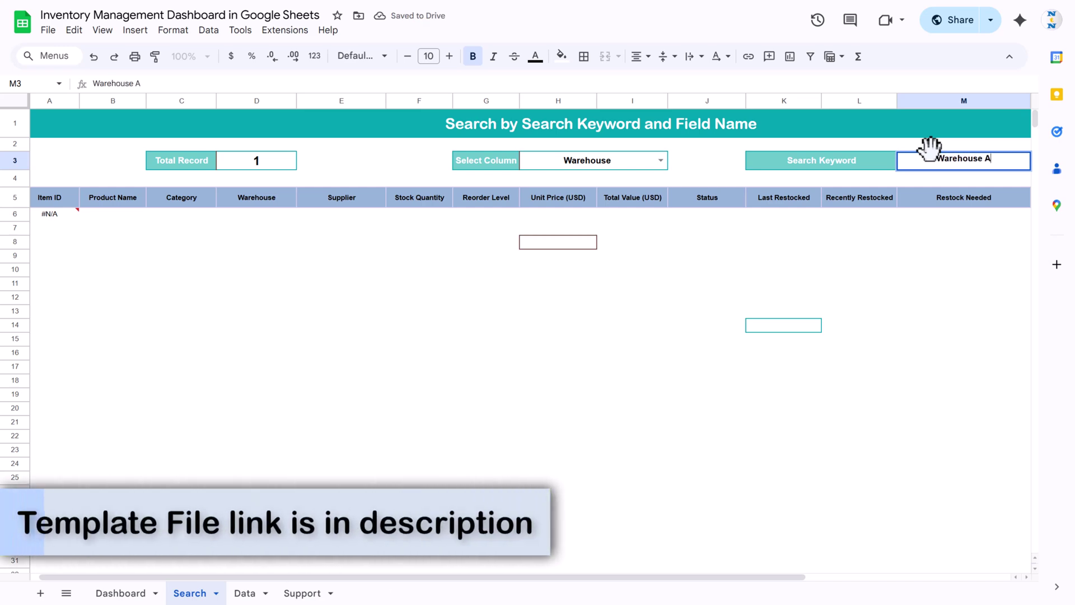
key(Return)
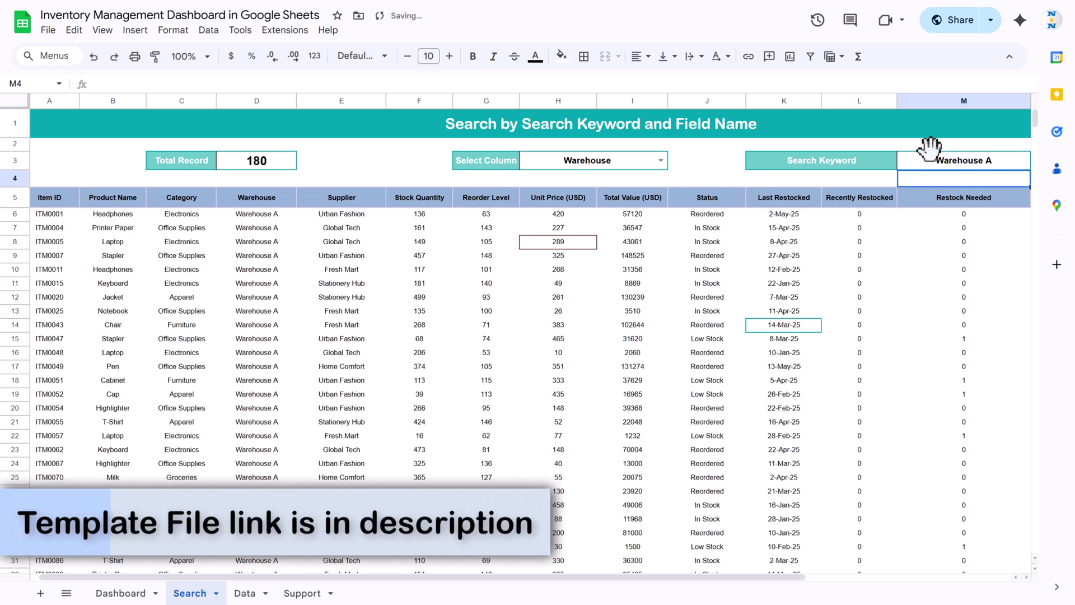
- Review the Warehouse column of the search results and the formula in the Total Record cell
drag(256, 214, 272, 403)
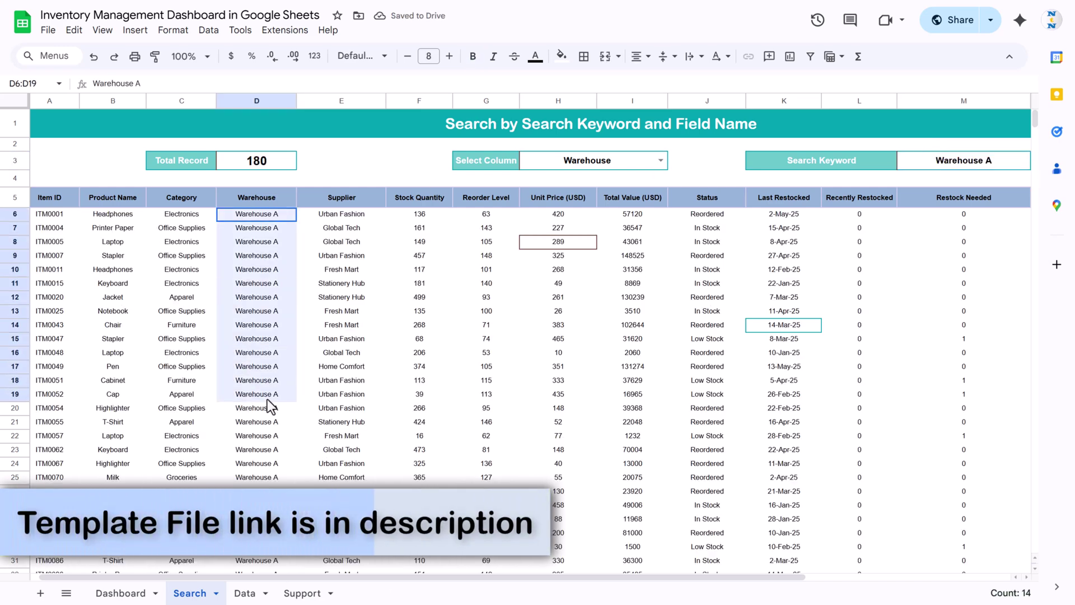
click(558, 228)
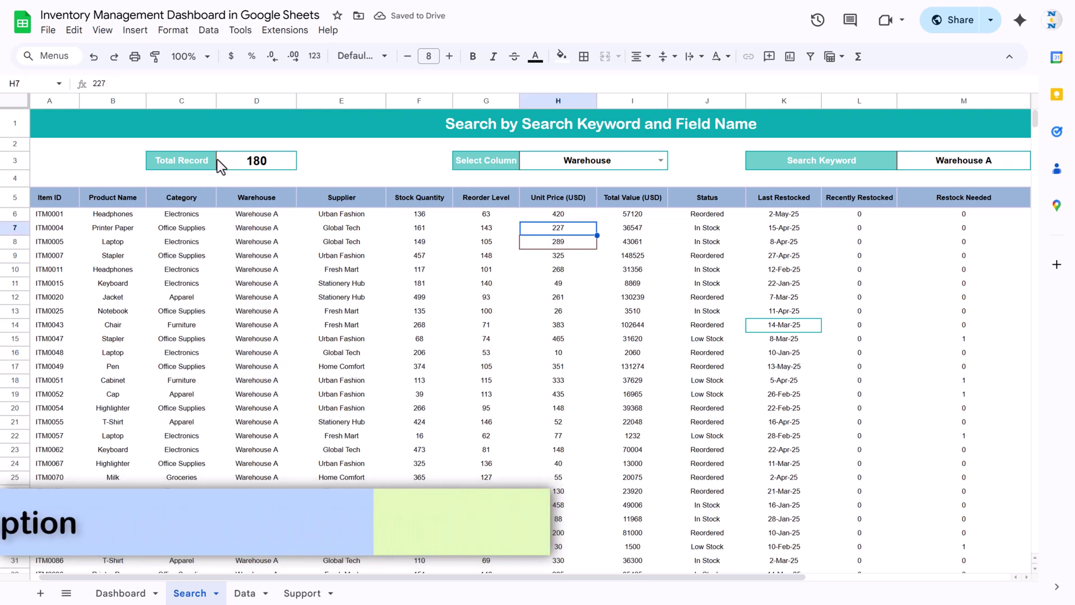
click(185, 160)
click(283, 167)
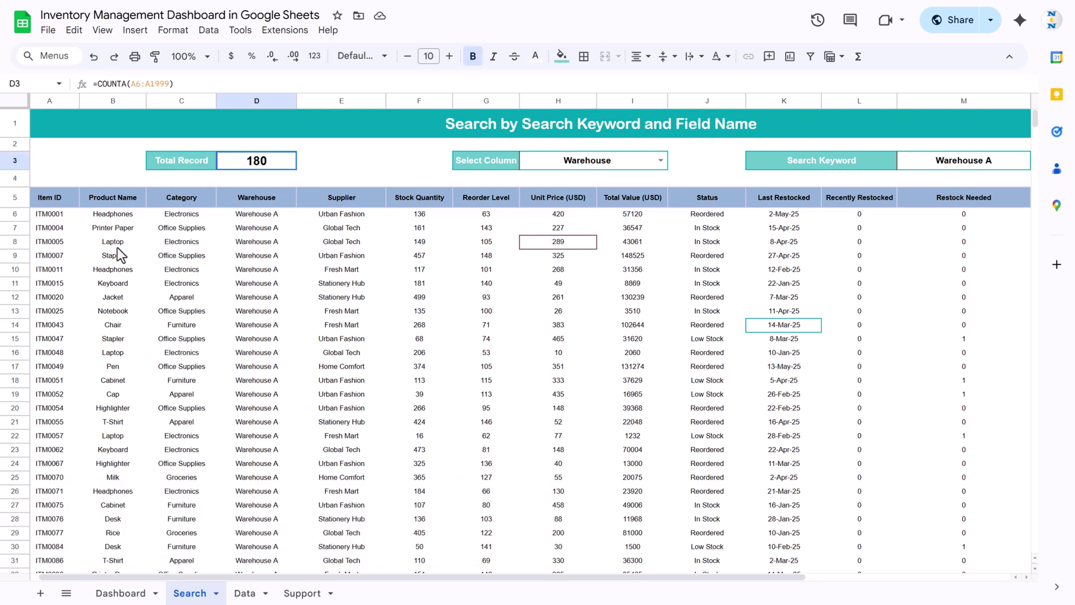
click(471, 204)
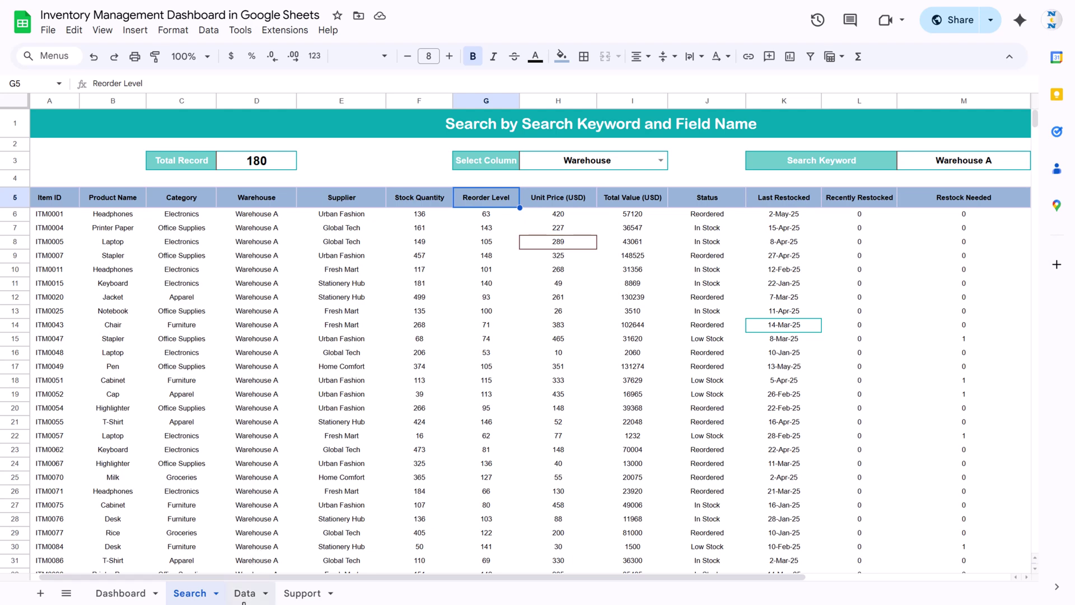
- Open the Data sheet and go through its column headers from Category to Recently Restocked
click(244, 593)
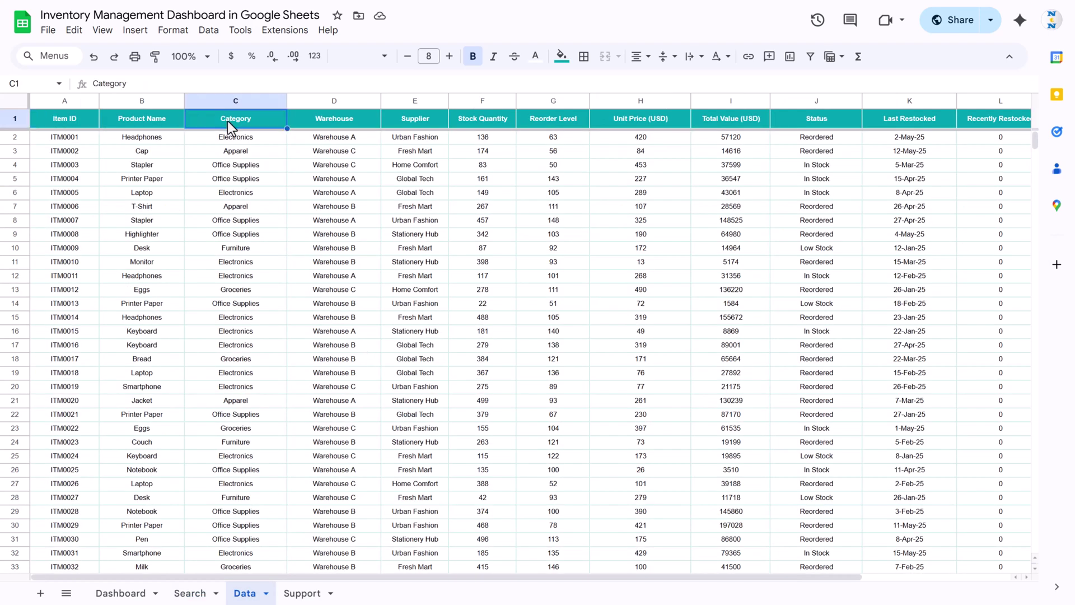
key(Right)
key(Right)
key(Right)
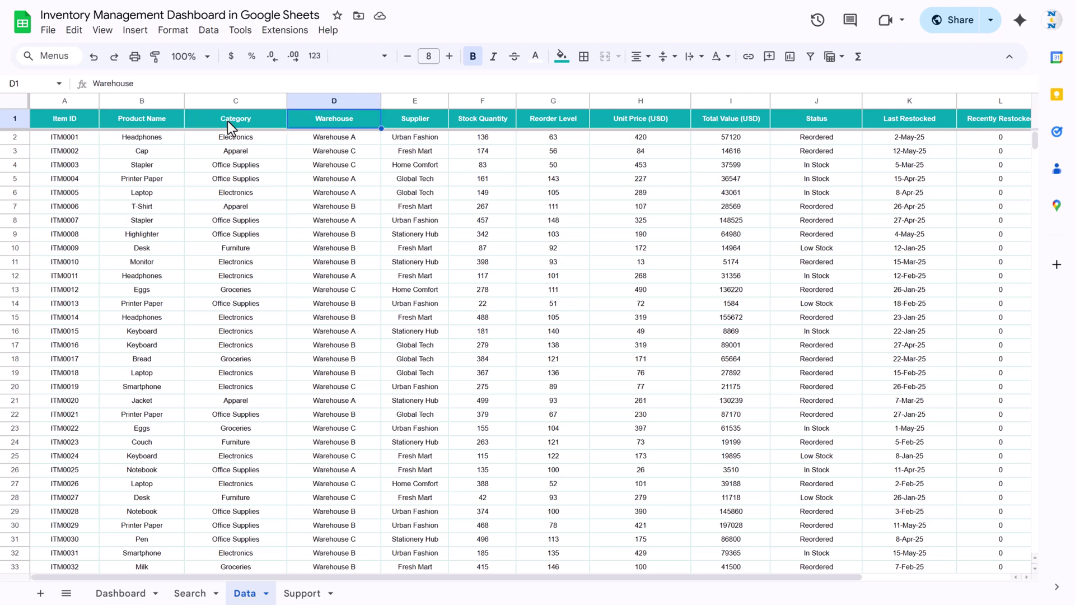
key(Right)
key(Right)
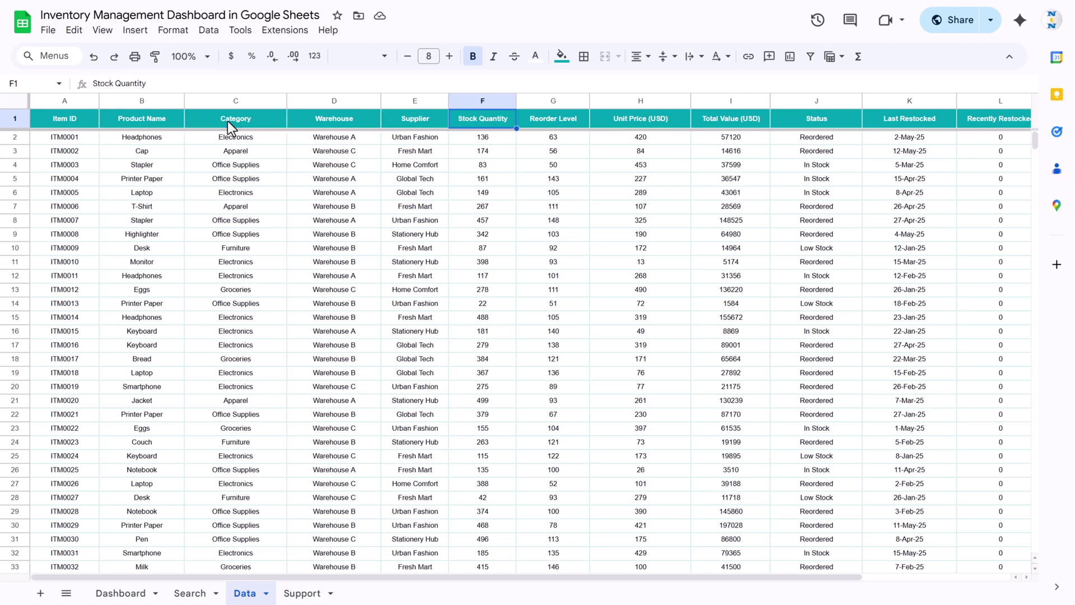
key(Right)
key(Right)
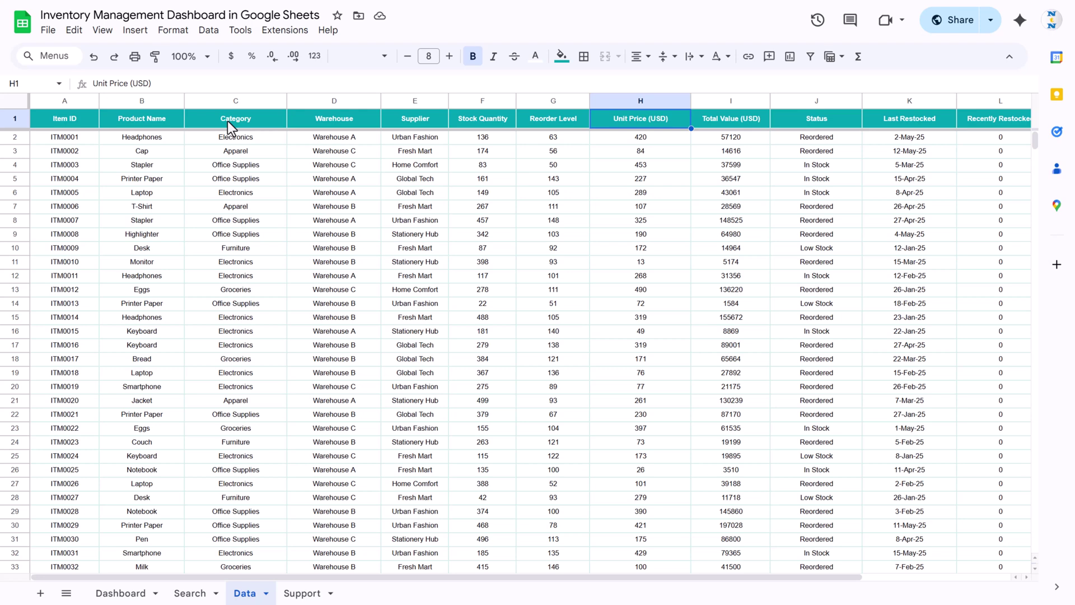
key(Right)
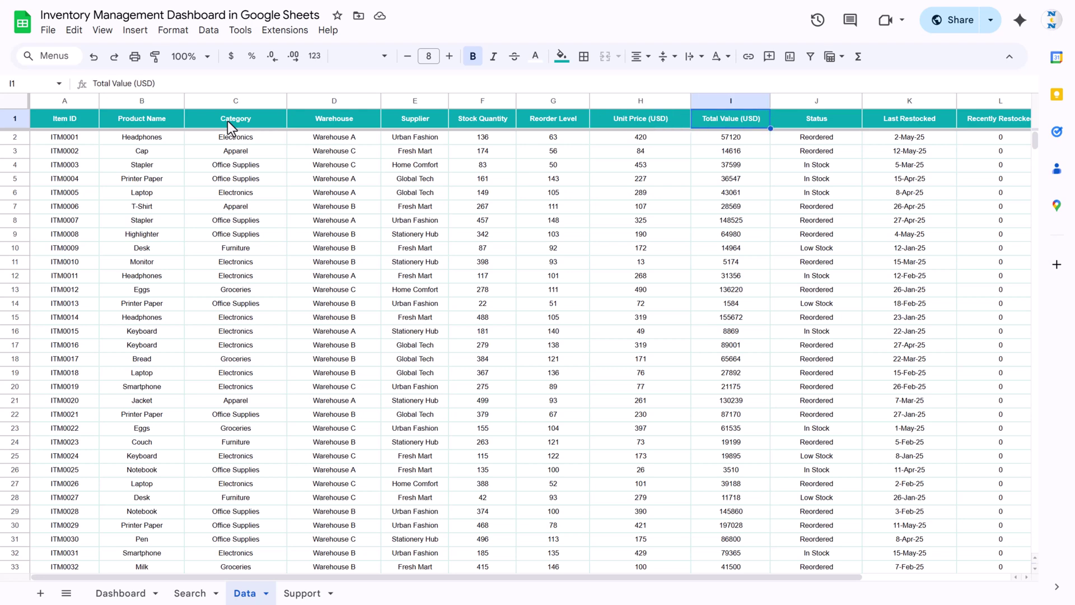
key(Right)
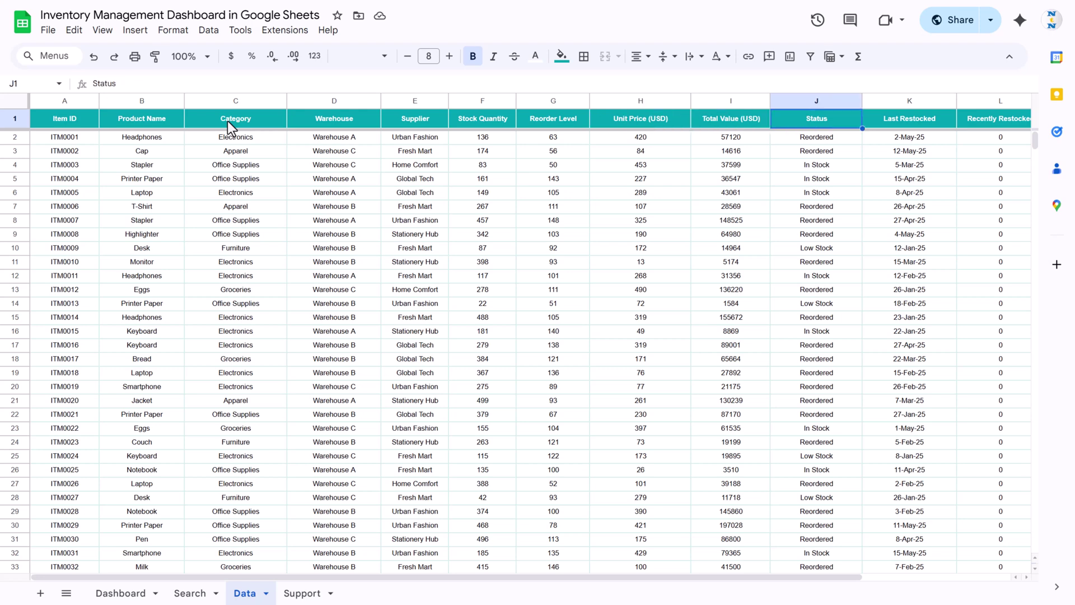
key(Right)
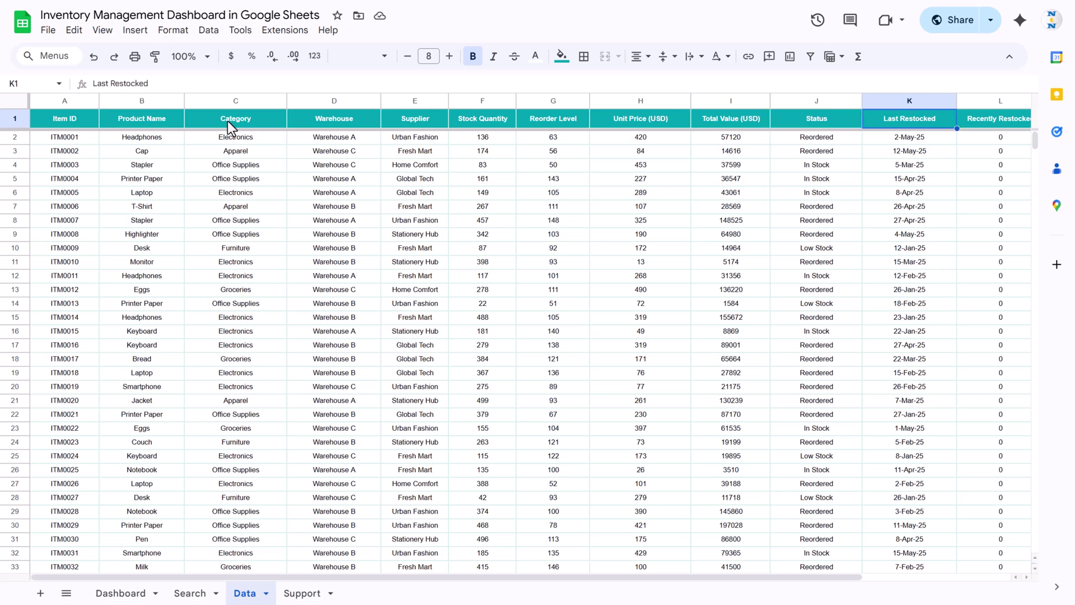
key(Right)
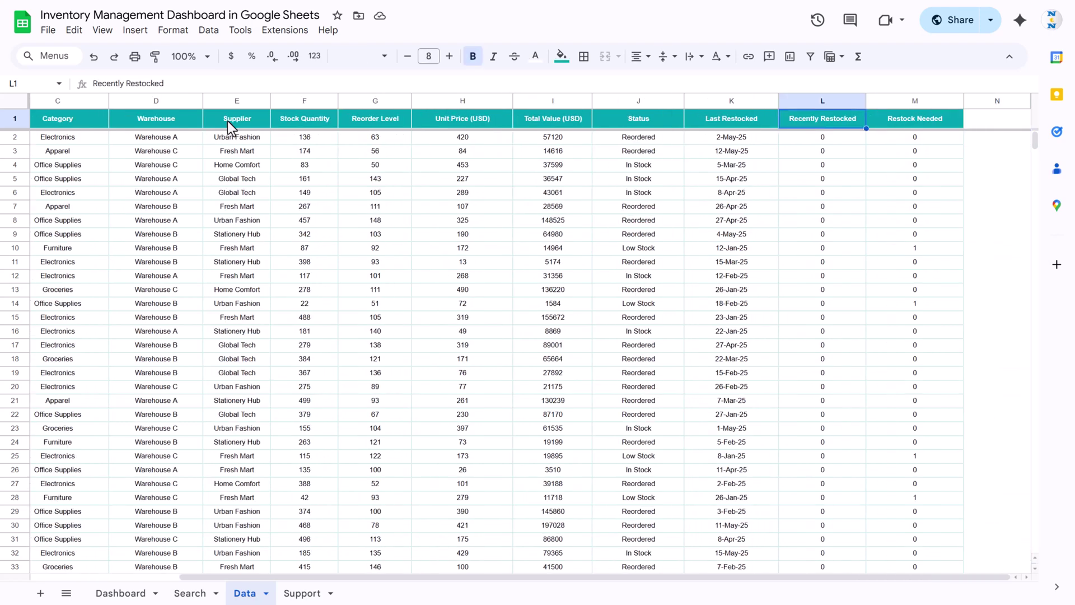
- Examine the values in the Recently Restocked column, including its last and first rows
key(Down)
key(Up)
key(Down)
key(Up)
key(Down)
key(Down)
key(Up)
key(Down)
key(Down)
key(Down)
key(Down)
key(ctrl+Down)
key(ctrl+Up)
key(Down)
- Examine the Restock Needed column from its header down through the item rows
key(Right)
key(Up)
key(Down)
key(Up)
key(Down)
key(Down)
key(Down)
key(Down)
key(Down)
key(Down)
key(Down)
key(Down)
key(Down)
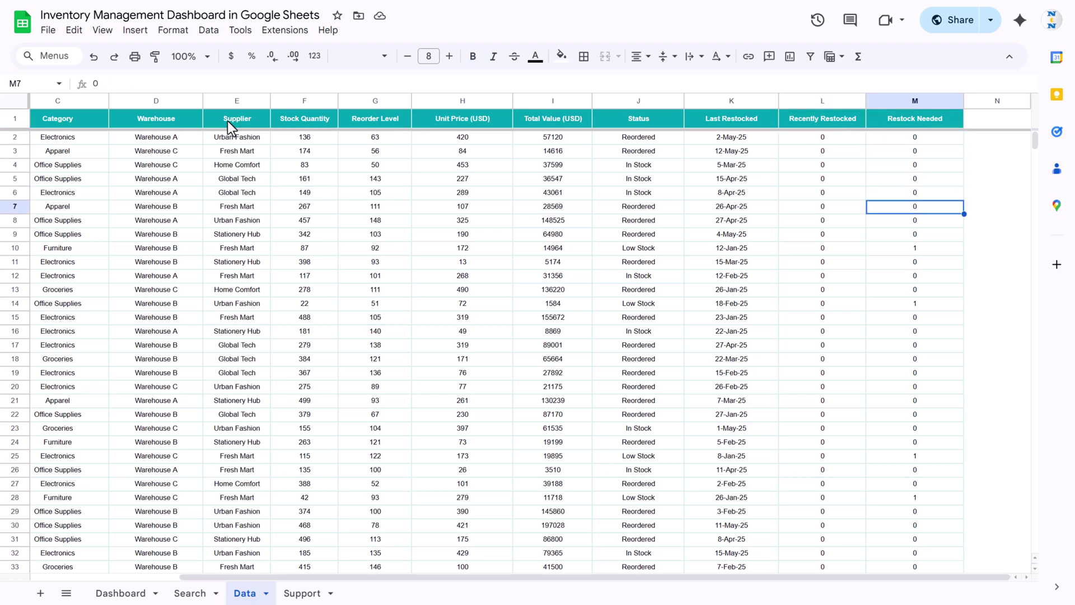
- Check the Last Restocked and restock values in row 10, and return to the Item ID header in cell A1
key(Left)
key(Left)
key(Left)
key(Right)
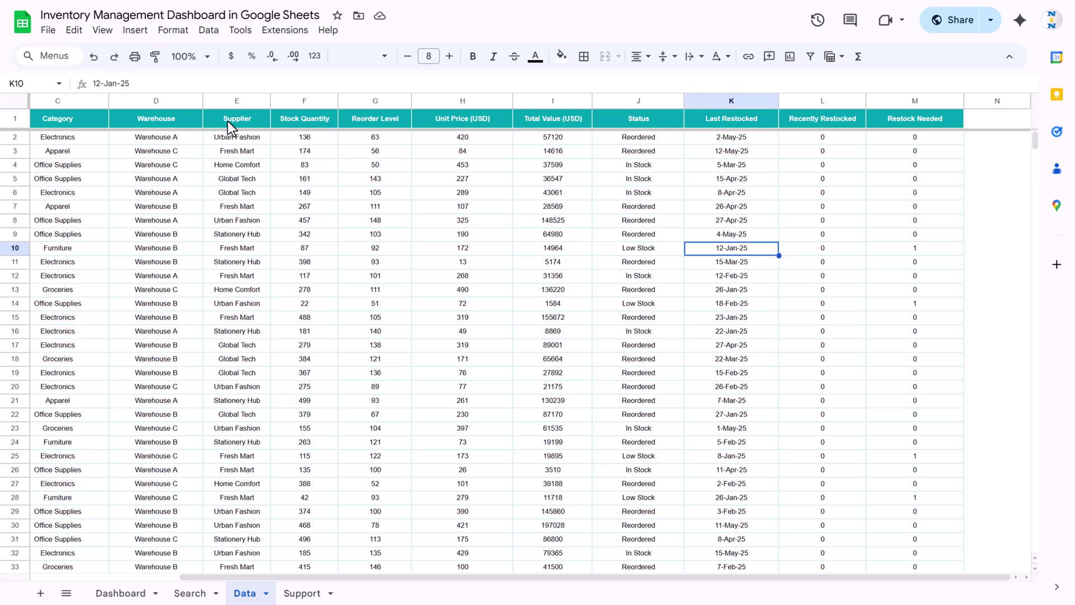
key(Right)
key(Right)
key(ctrl+Home)
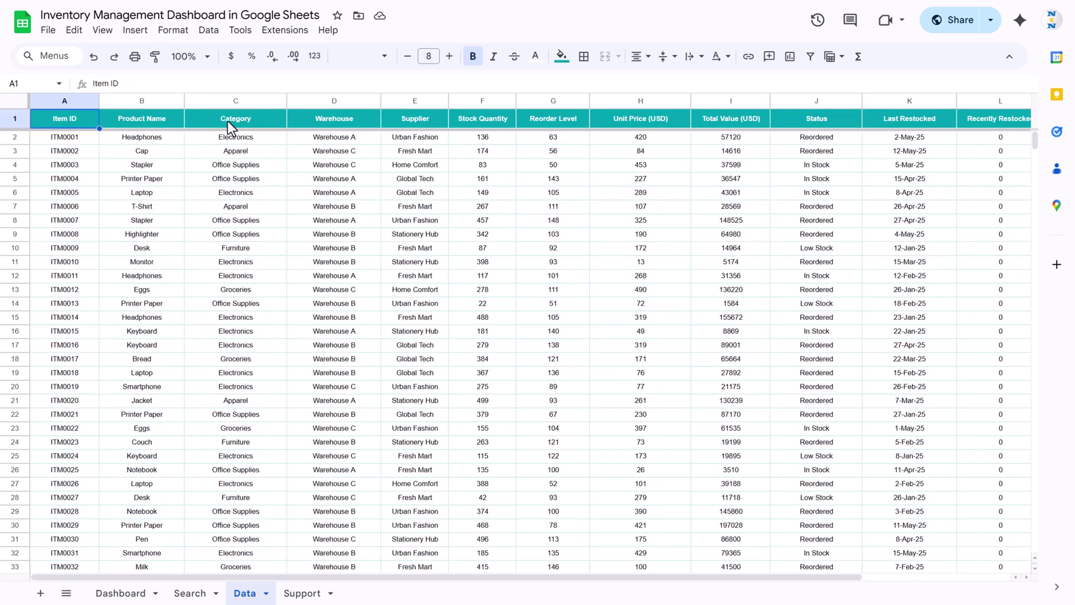
- Open the Support sheet and review the summary metrics starting with Total Stock Quantity
click(303, 593)
click(440, 351)
click(149, 128)
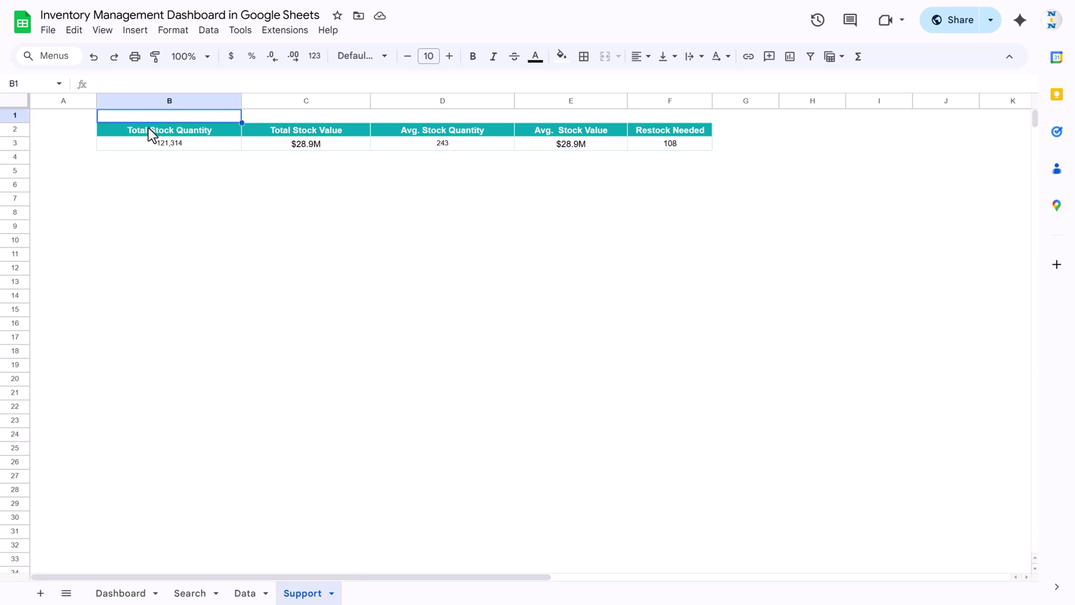
- Review the Support summary table and check the Total Stock Quantity formula in B3 against the Stock Quantity column on the Data sheet
drag(139, 130, 694, 139)
click(442, 212)
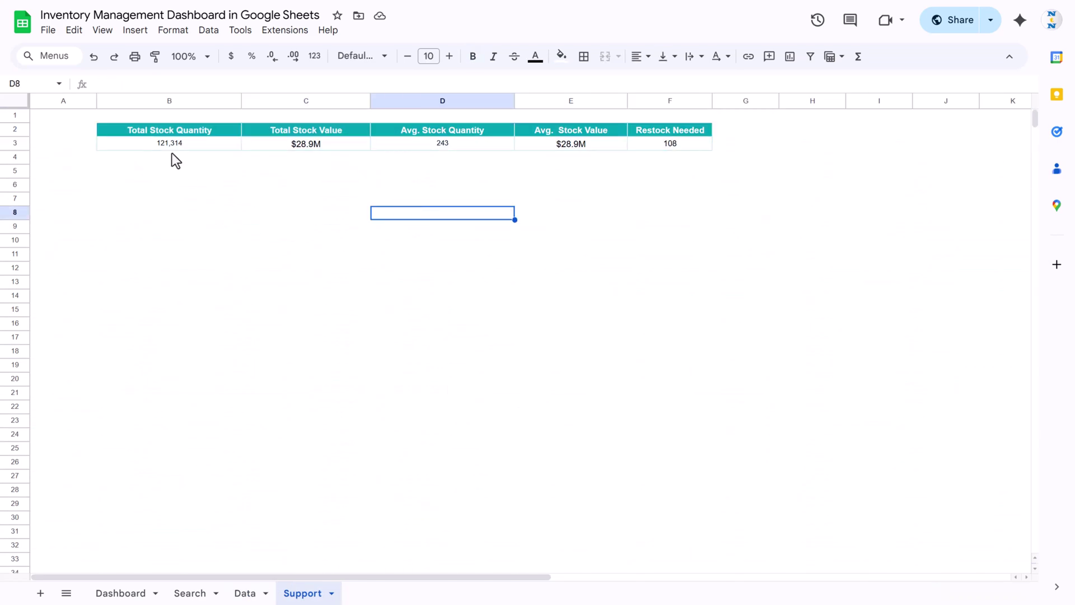
click(169, 132)
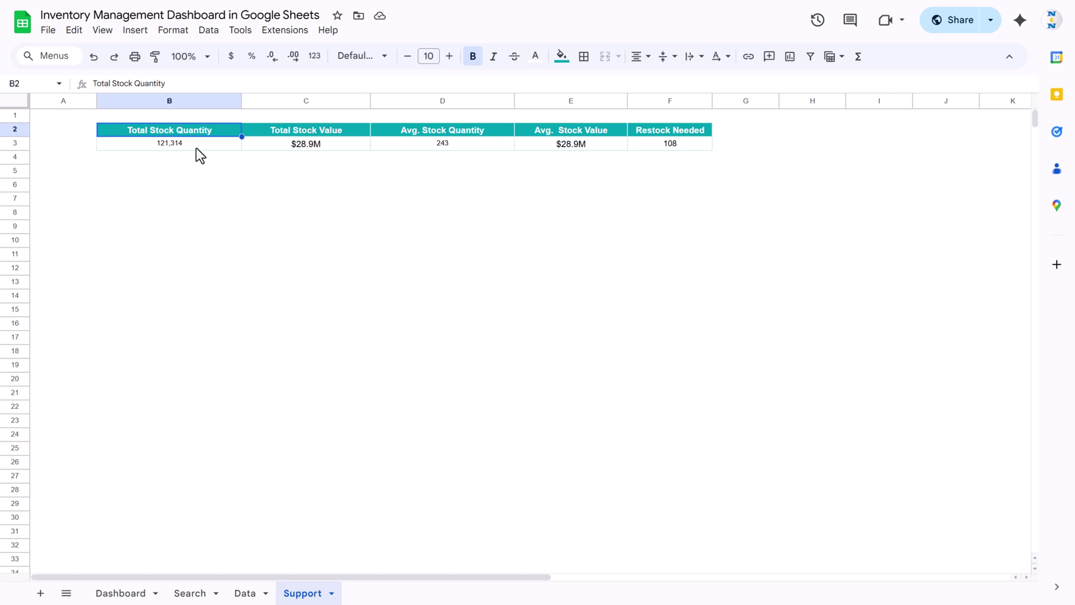
click(196, 148)
click(223, 83)
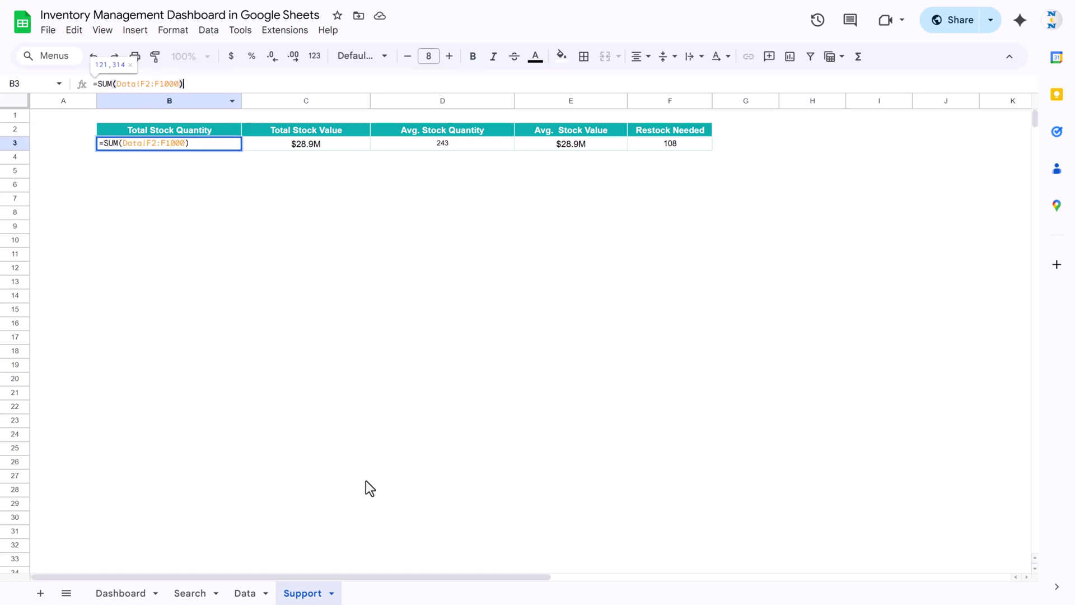
click(244, 594)
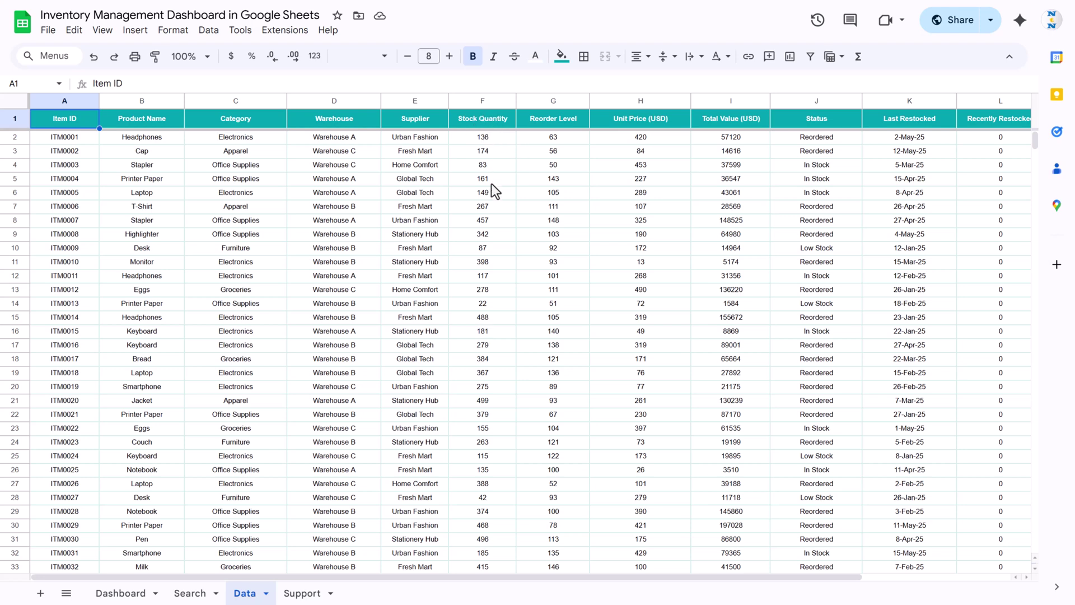
click(301, 595)
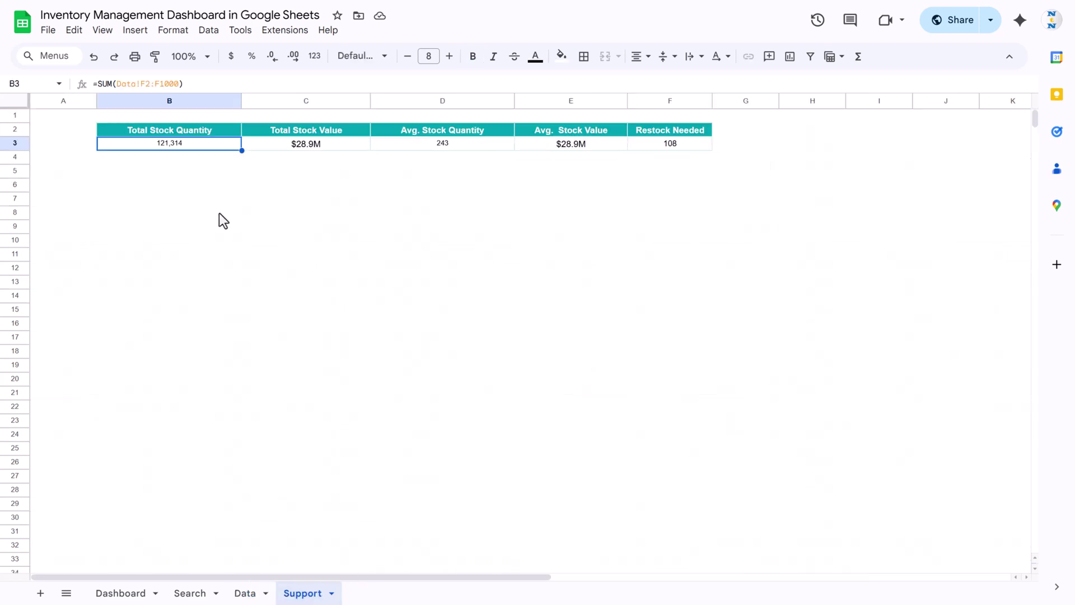
- Check the Total Stock Value formula in C3 against the Total Value column on the Data sheet, returning to Support
click(315, 144)
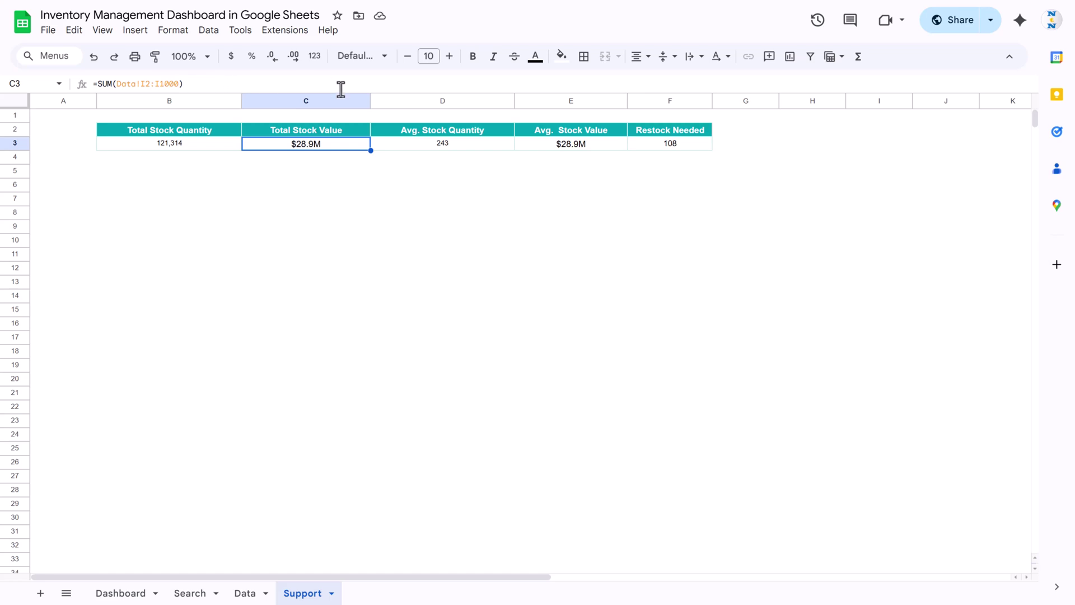
click(251, 597)
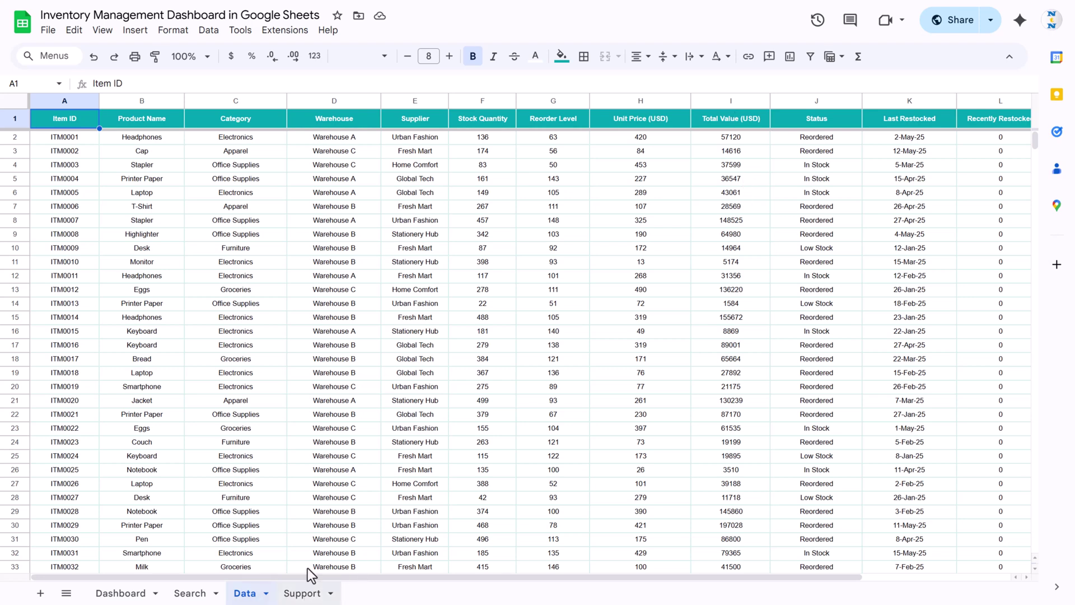
click(307, 589)
- Inspect the Avg. Stock Quantity formula in D3 and set Avg. Stock Value in E3 to =AVERAGE(Data!I2:I1000)
key(Right)
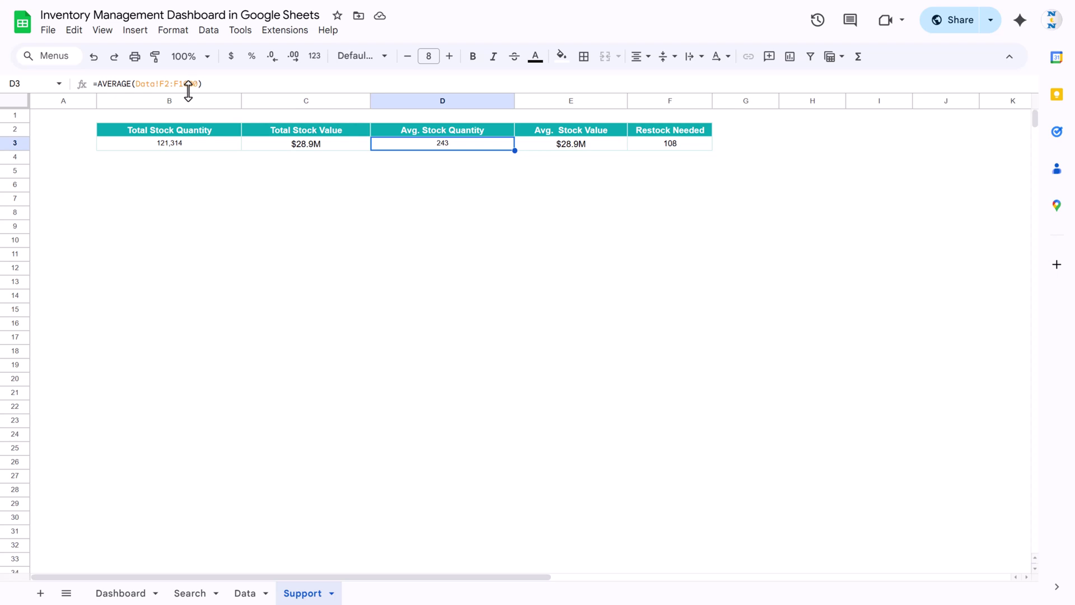
double_click(111, 84)
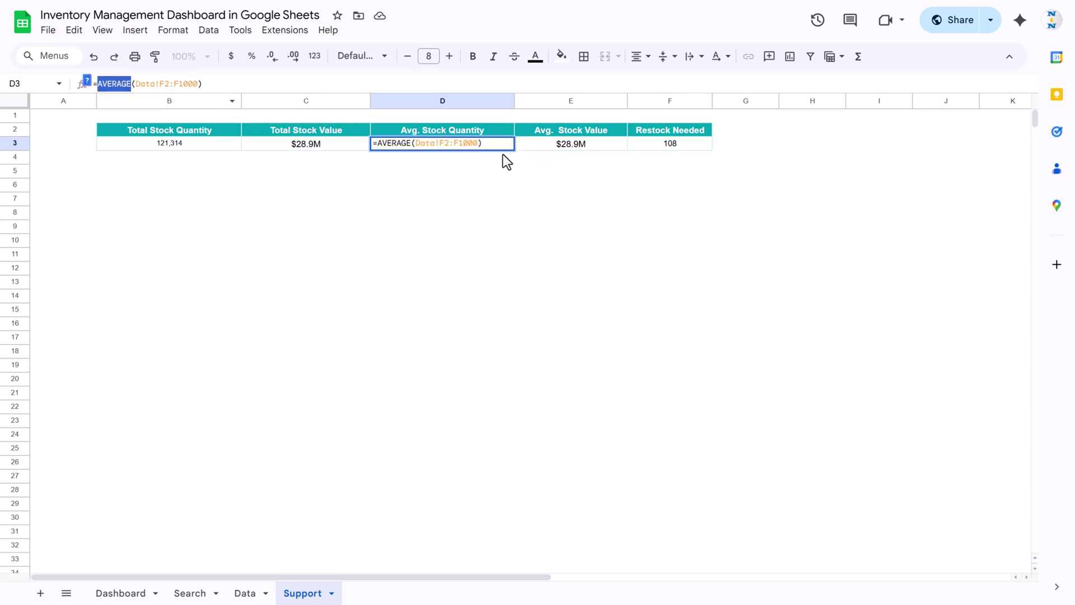
key(Return)
click(590, 143)
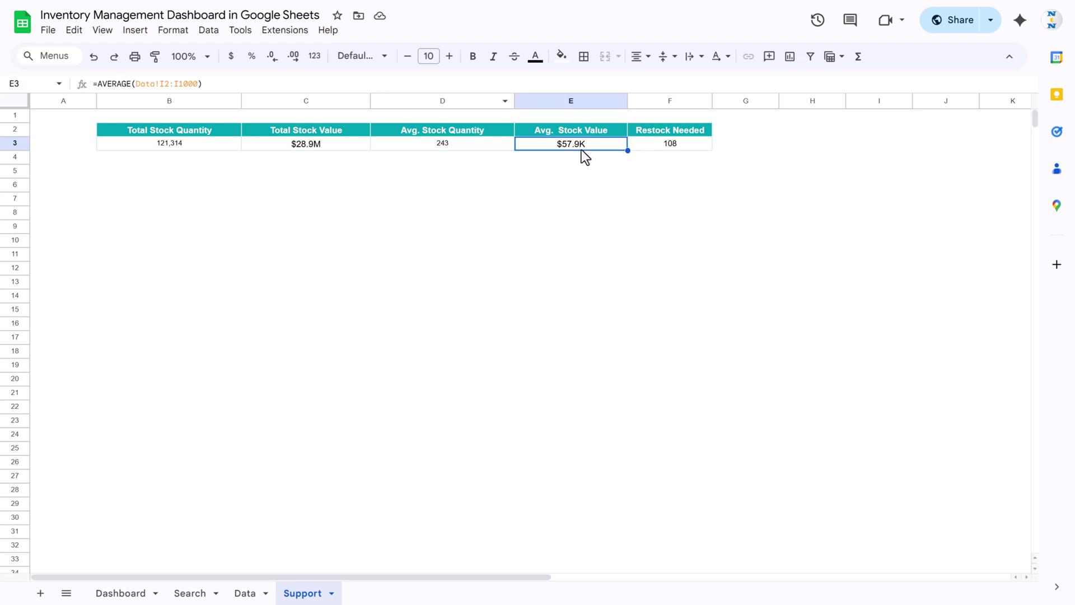
- Check the Restock Needed formula in F3 against column M on the Data sheet, returning to Support
drag(683, 131, 677, 145)
click(687, 146)
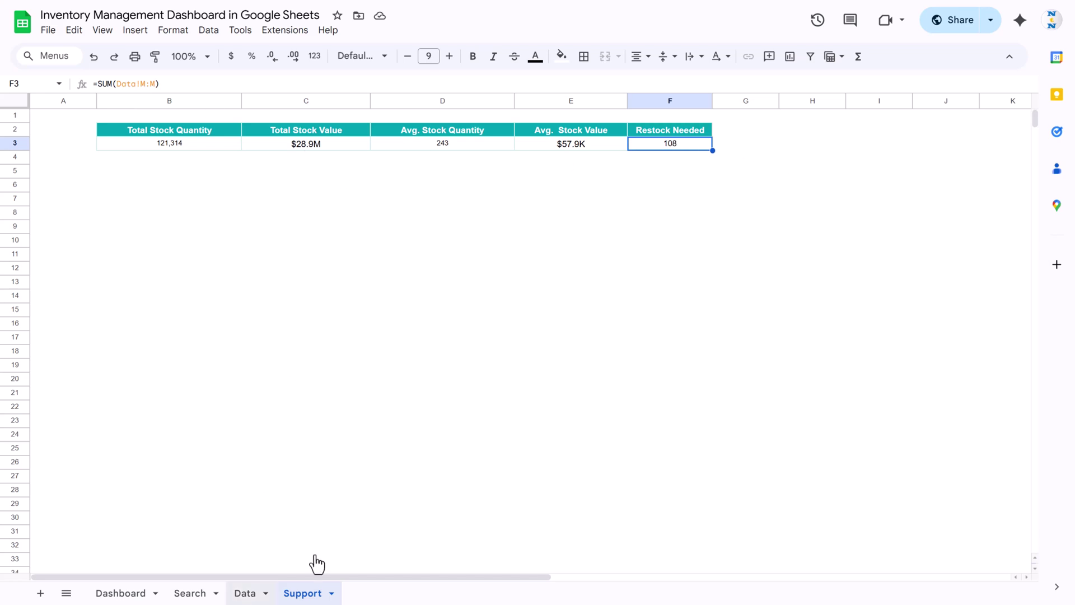
click(245, 592)
scroll(979, 180, right, 3)
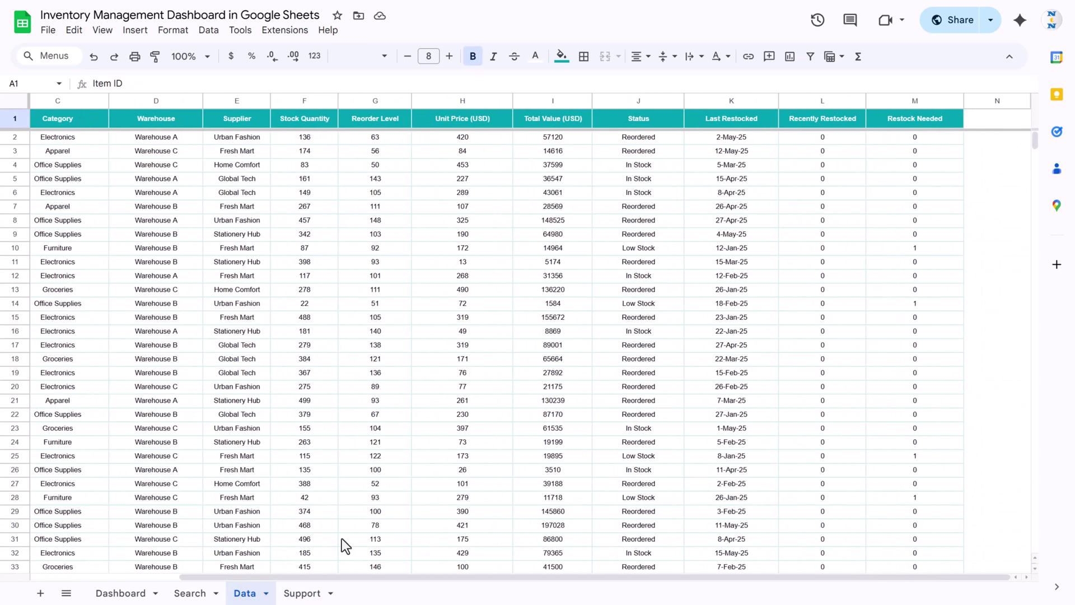
click(302, 592)
click(279, 285)
- View the metric cards on the Dashboard sheet and return to the Support sheet
click(121, 593)
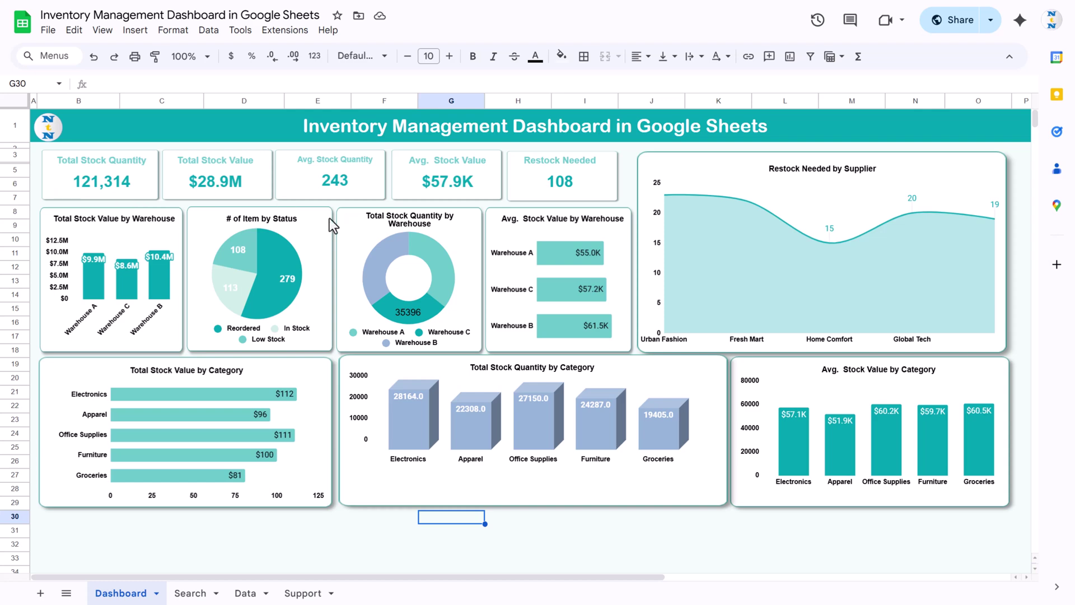
click(313, 591)
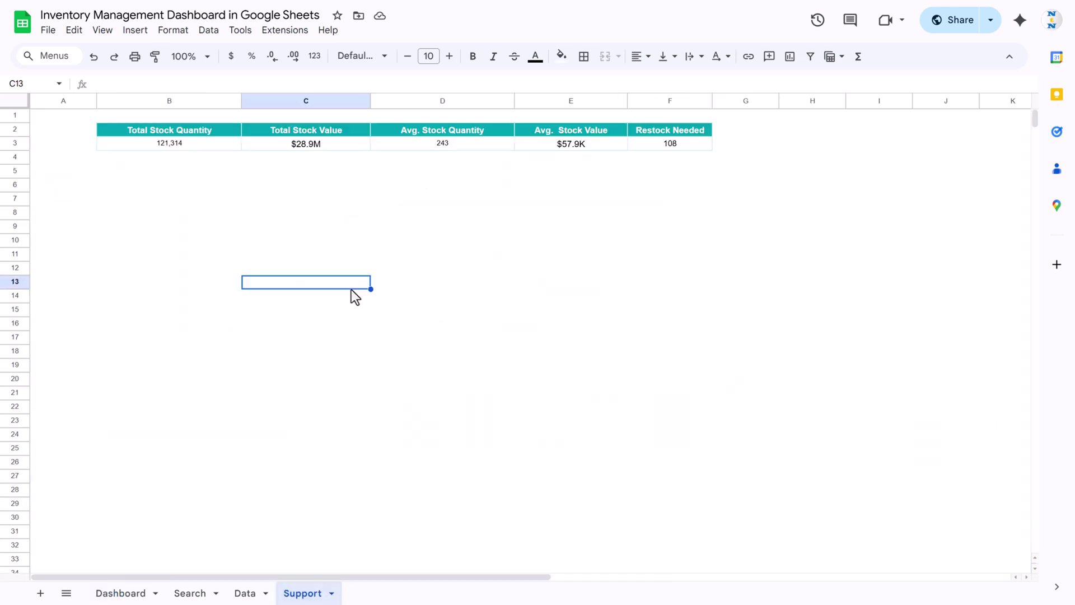
click(121, 216)
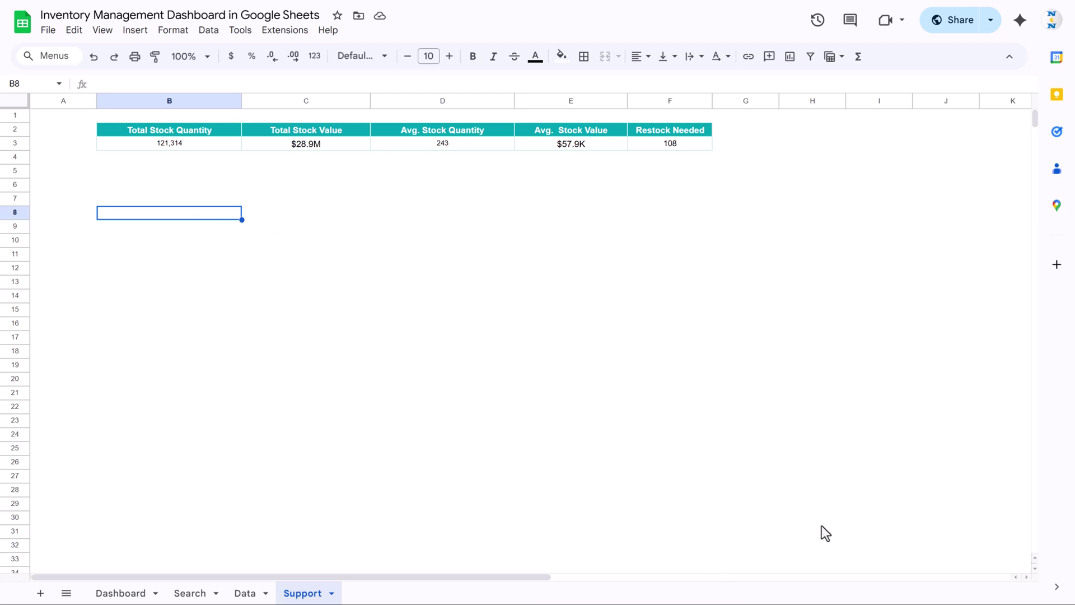
- Switch to PowerPoint and draw a rounded rectangle about 8.4 cm wide and 3.8 cm high on the blank slide
mouse_move(874, 580)
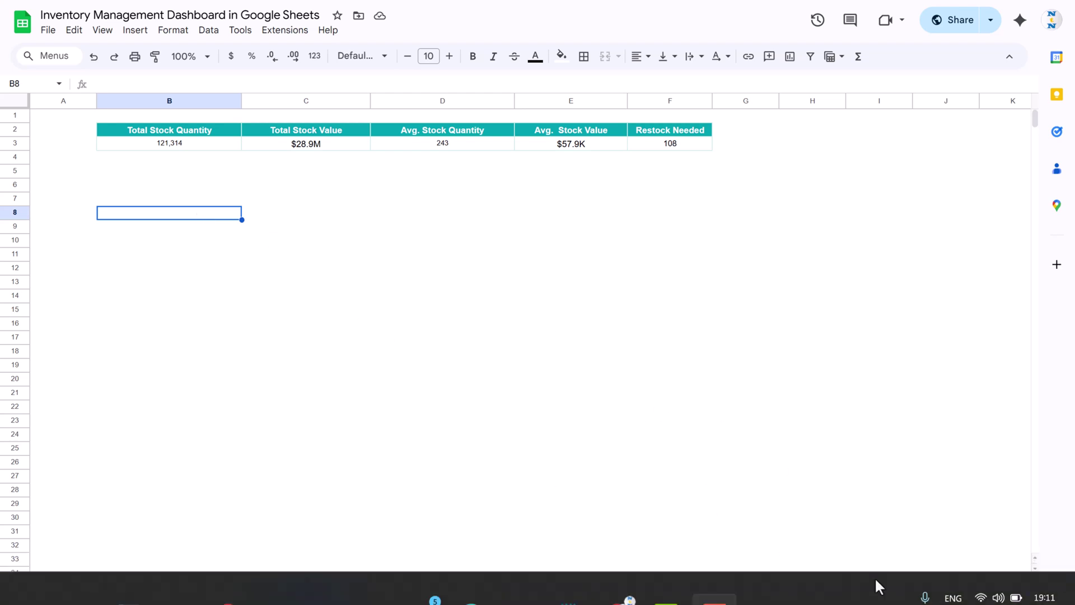
click(763, 576)
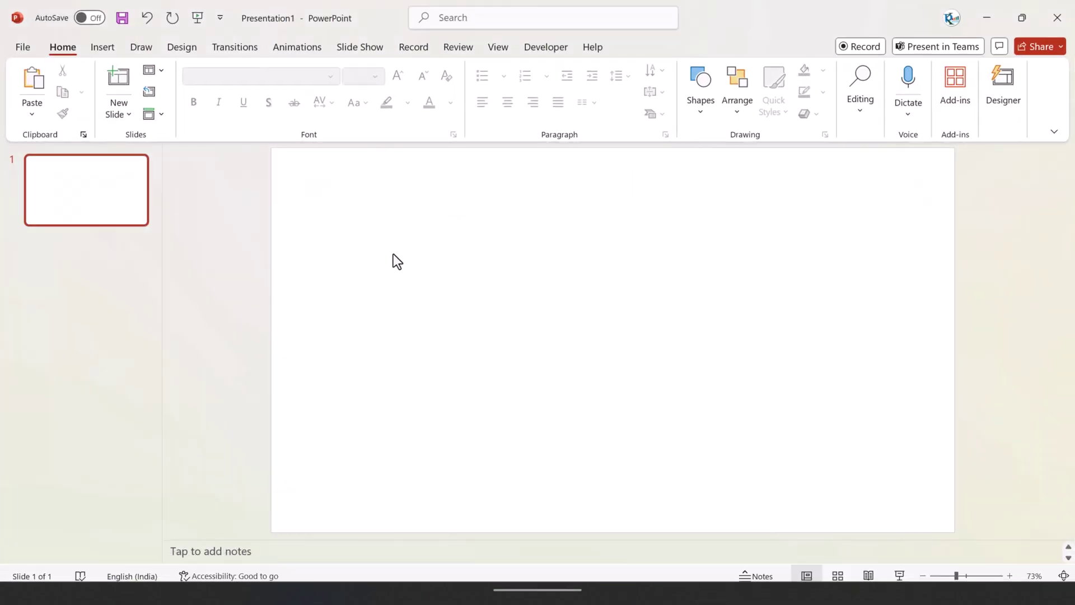
click(103, 46)
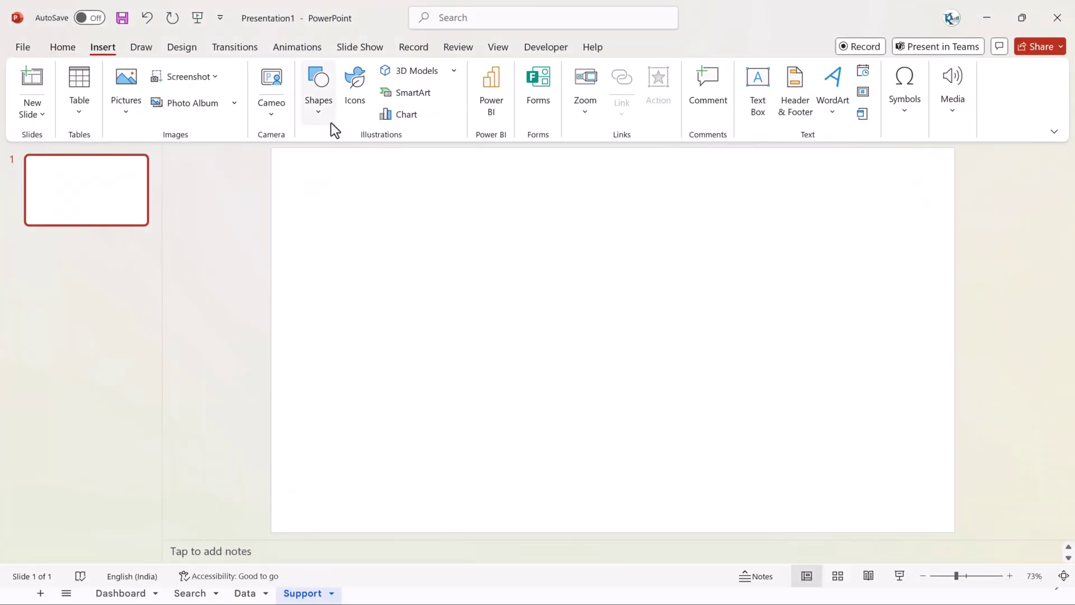
click(324, 110)
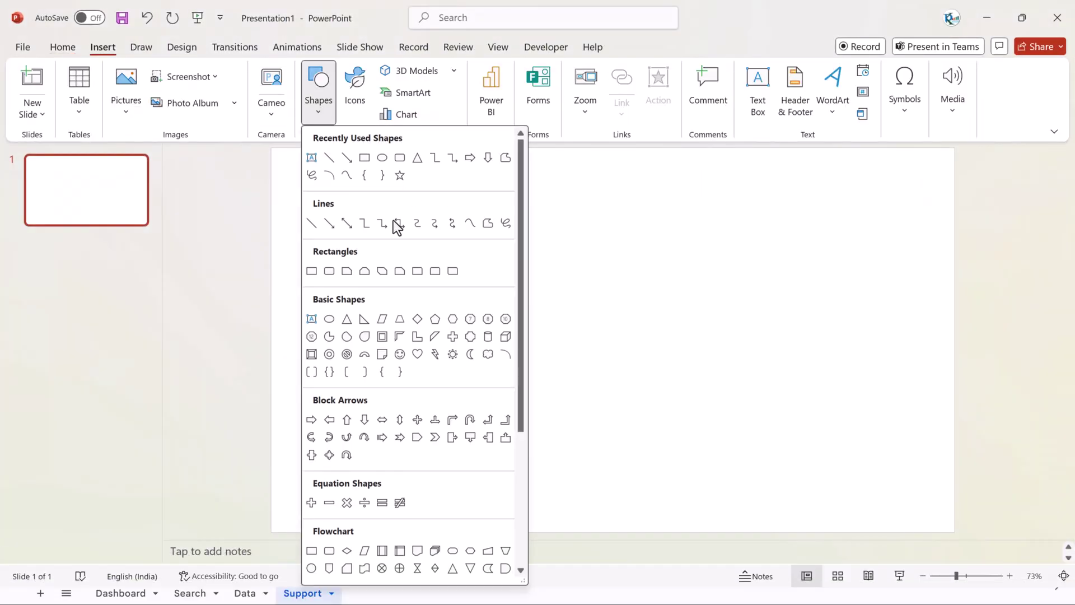
click(329, 272)
drag(356, 233, 525, 311)
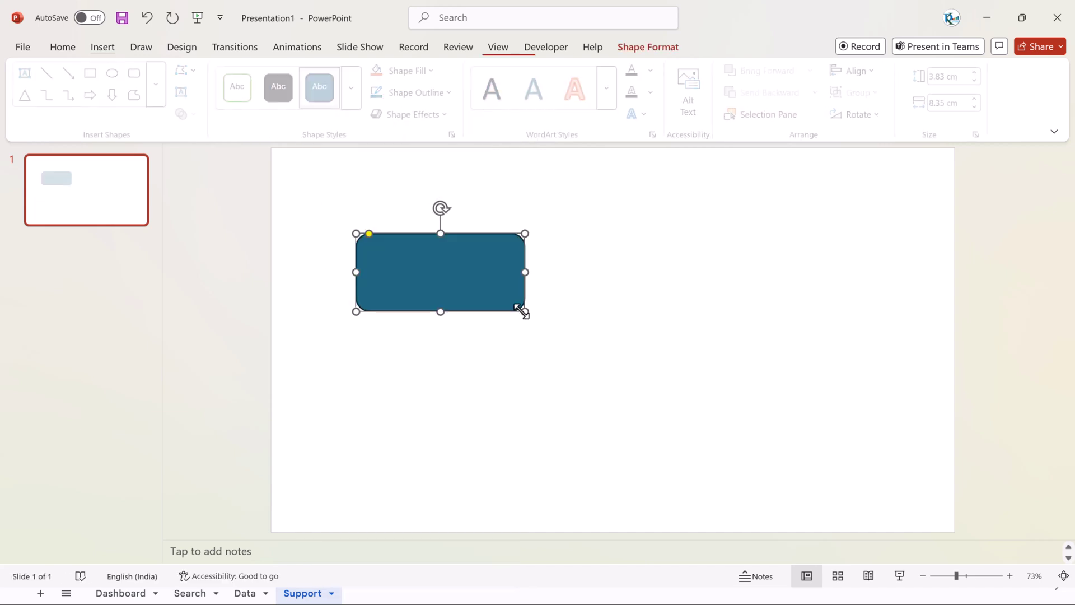
- Give the rounded rectangle a white fill and a green outline
click(409, 71)
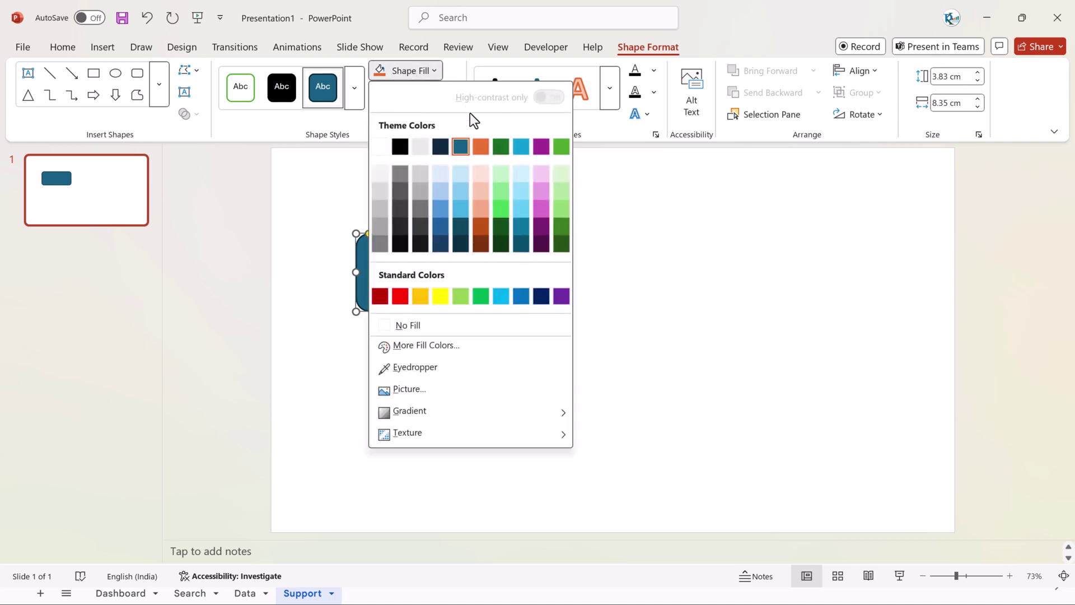
click(375, 148)
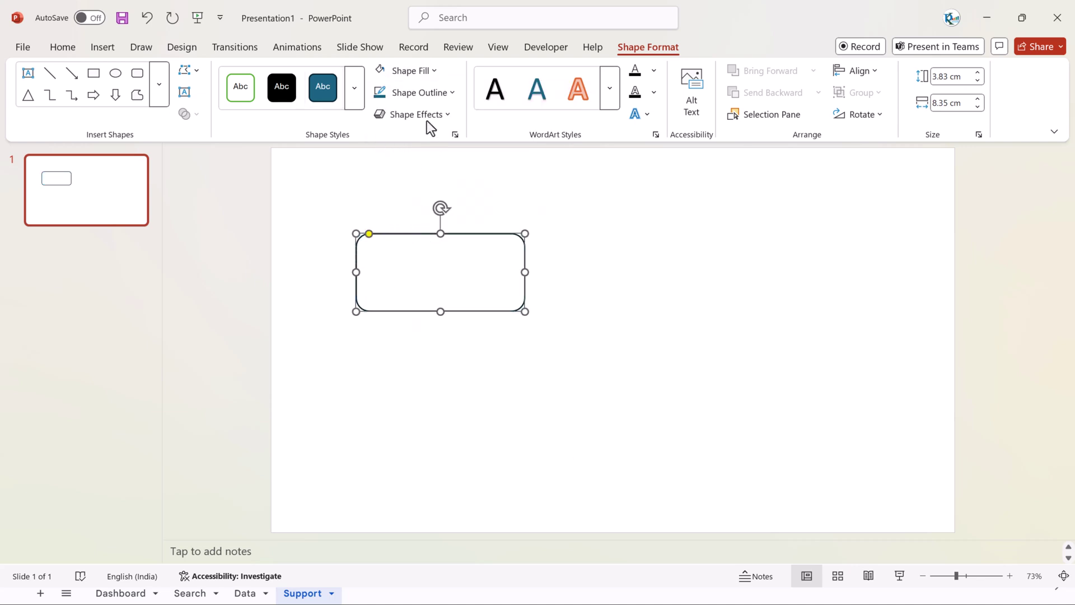
click(426, 93)
click(561, 168)
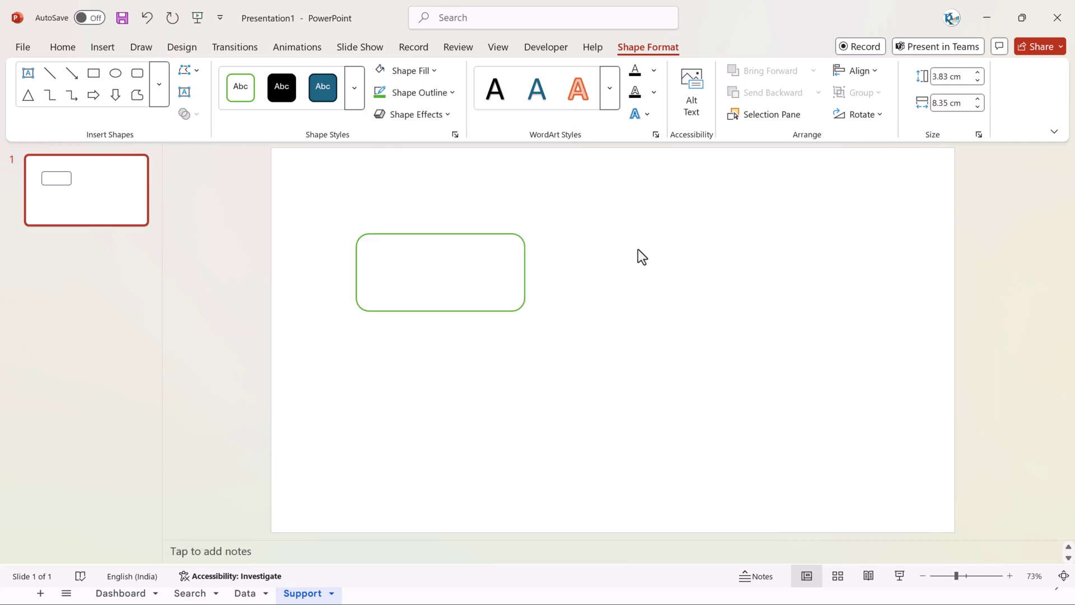
click(626, 258)
- Copy the rounded rectangle, switch back to Google Sheets and paste it at cell B9 of the Support sheet
click(510, 298)
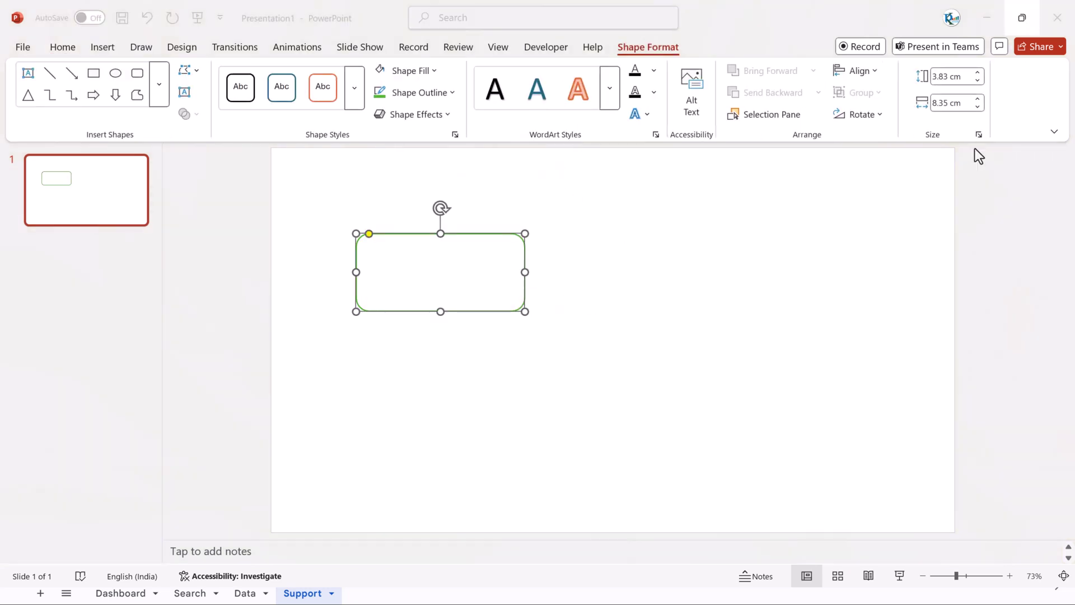
click(985, 18)
click(573, 295)
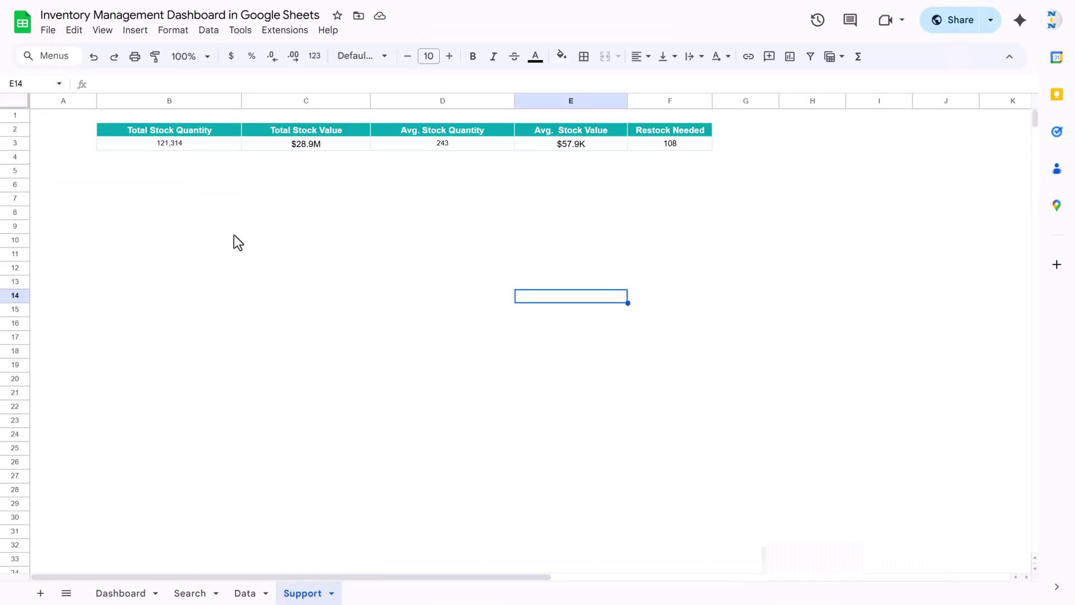
click(234, 230)
key(ctrl+v)
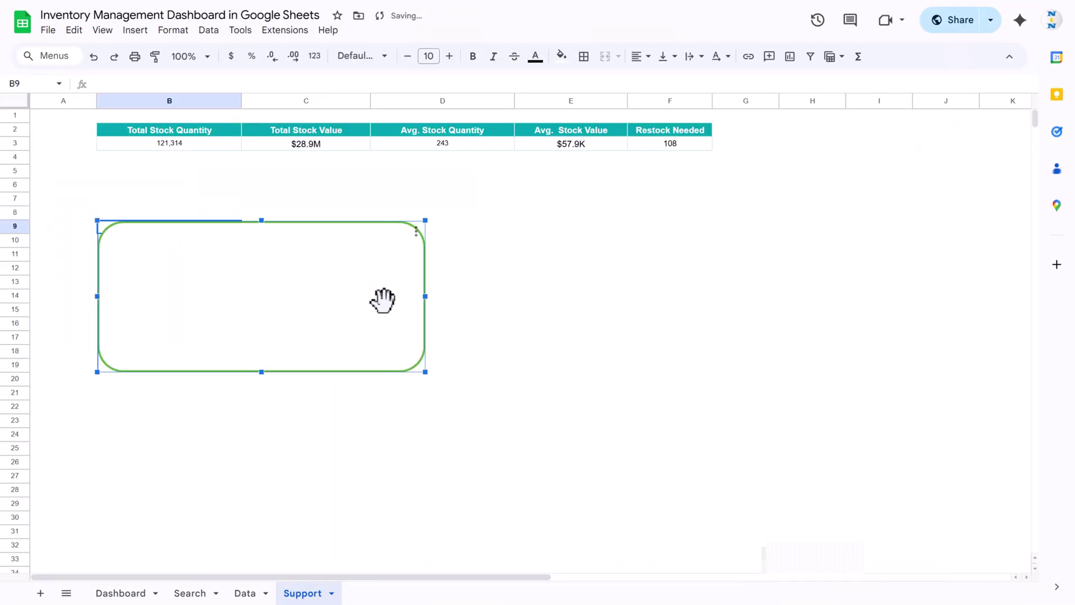
- Shrink the pasted rounded rectangle to card size and move it across columns B and C, around rows 11 to 15
drag(425, 371, 228, 279)
drag(204, 242, 304, 281)
click(516, 259)
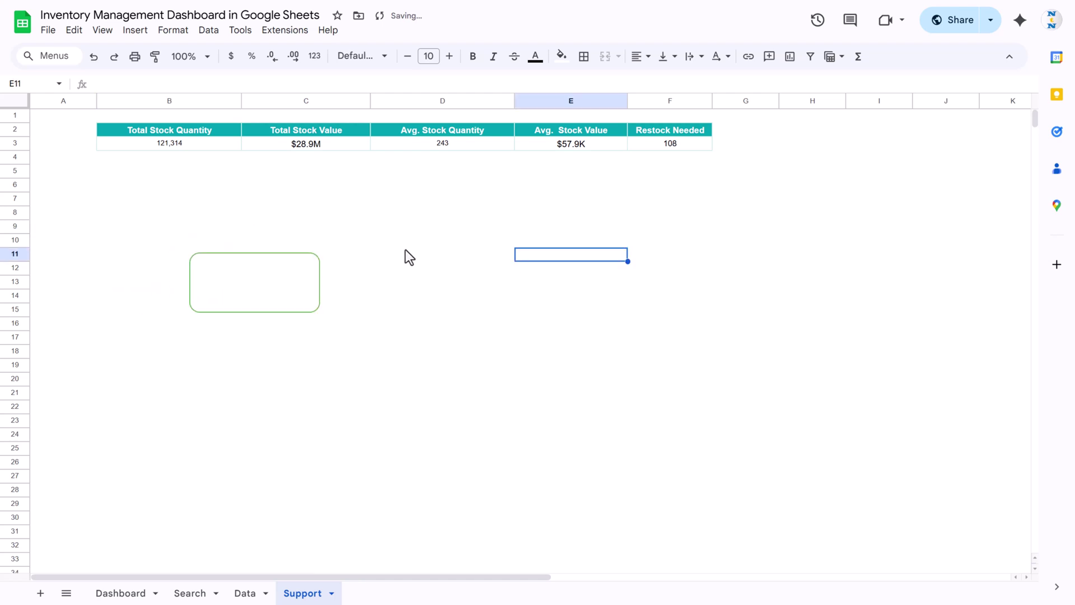
- Insert a chart from the Total Stock Quantity range B2:B3 and move it clear of the rounded rectangle
drag(204, 132, 206, 147)
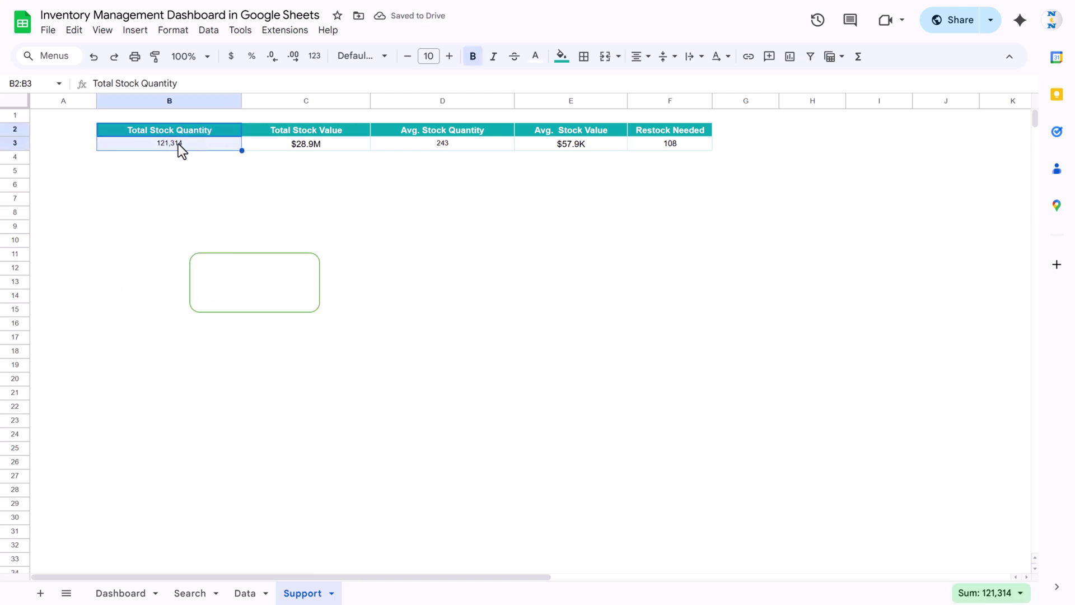
click(134, 31)
click(156, 178)
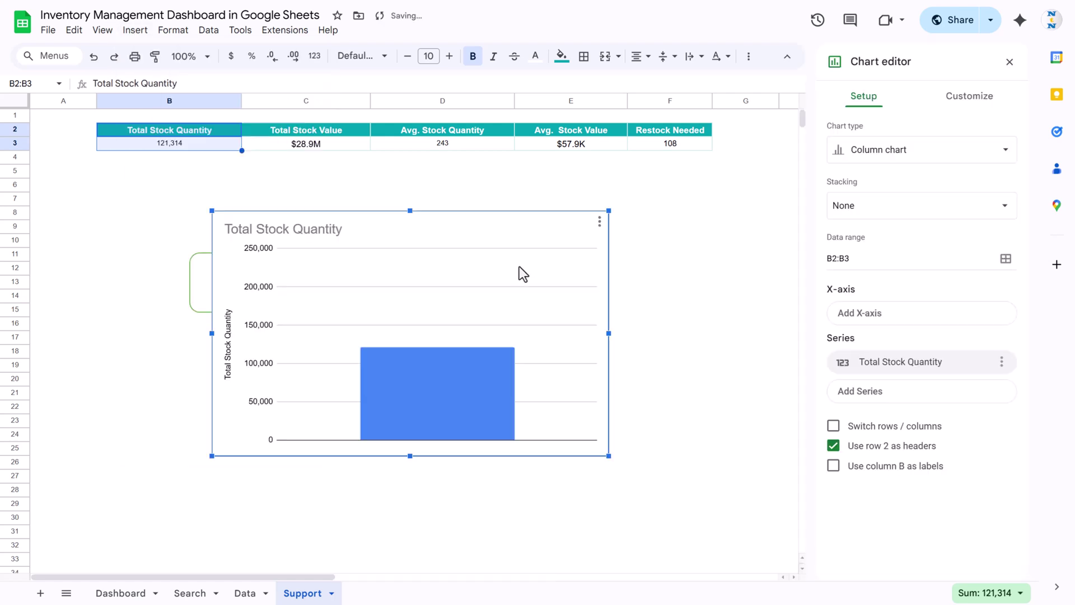
drag(412, 227, 563, 211)
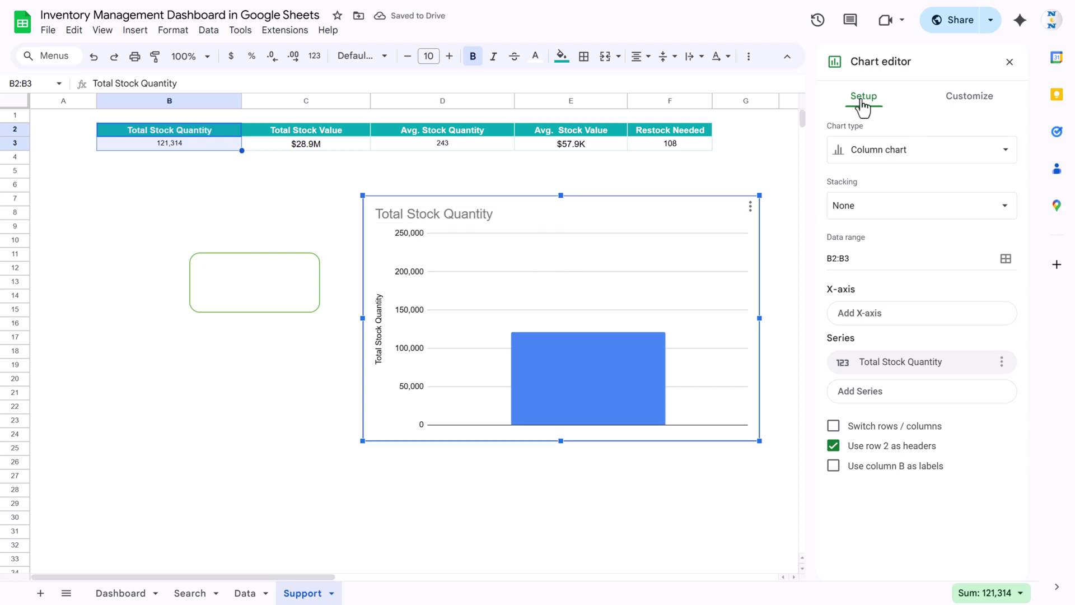
- Change the Total Stock Quantity chart's type to Scorecard chart
click(885, 154)
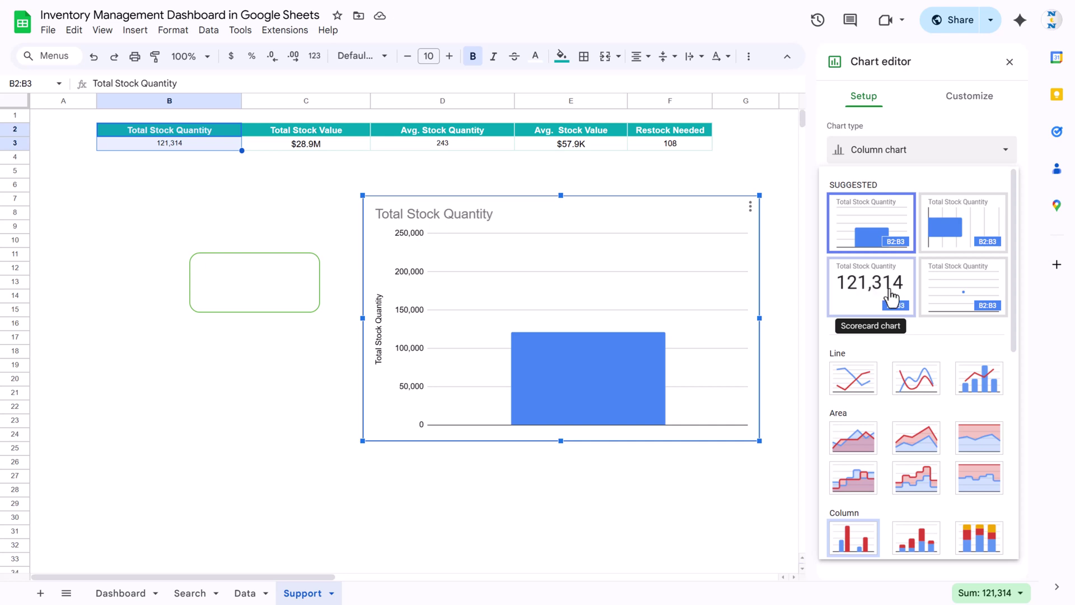
scroll(941, 353, down, 10)
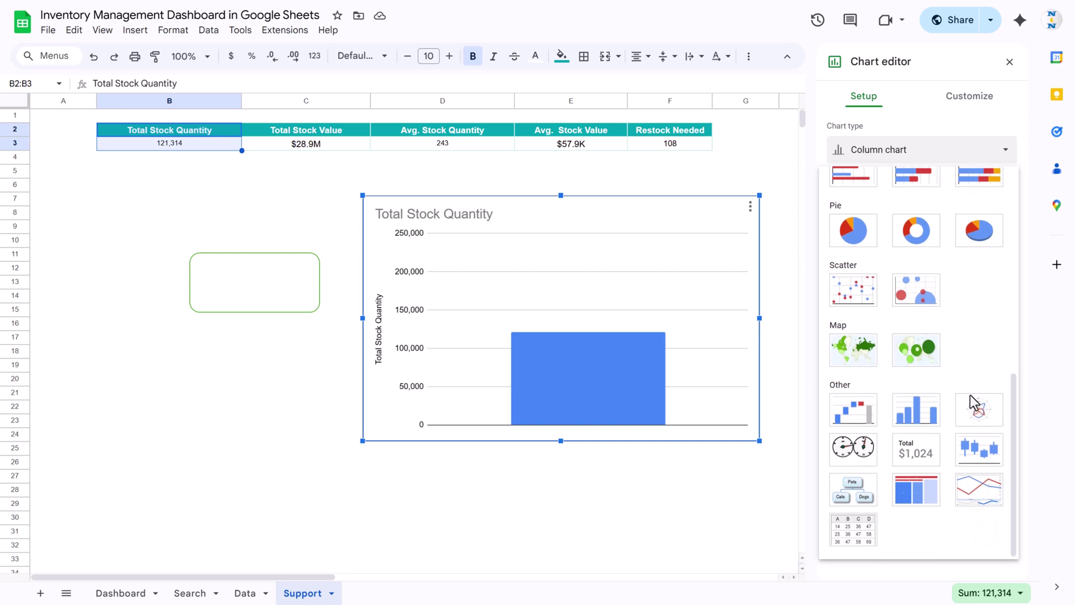
click(924, 458)
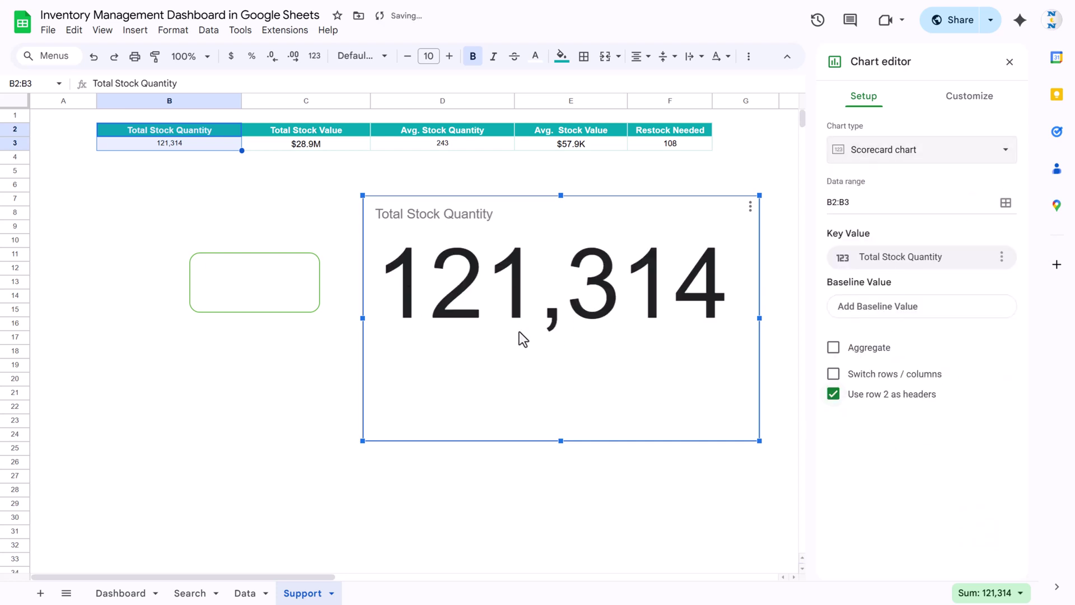
- Set the key value's font size in the Total Stock Quantity scorecard to 36
click(977, 106)
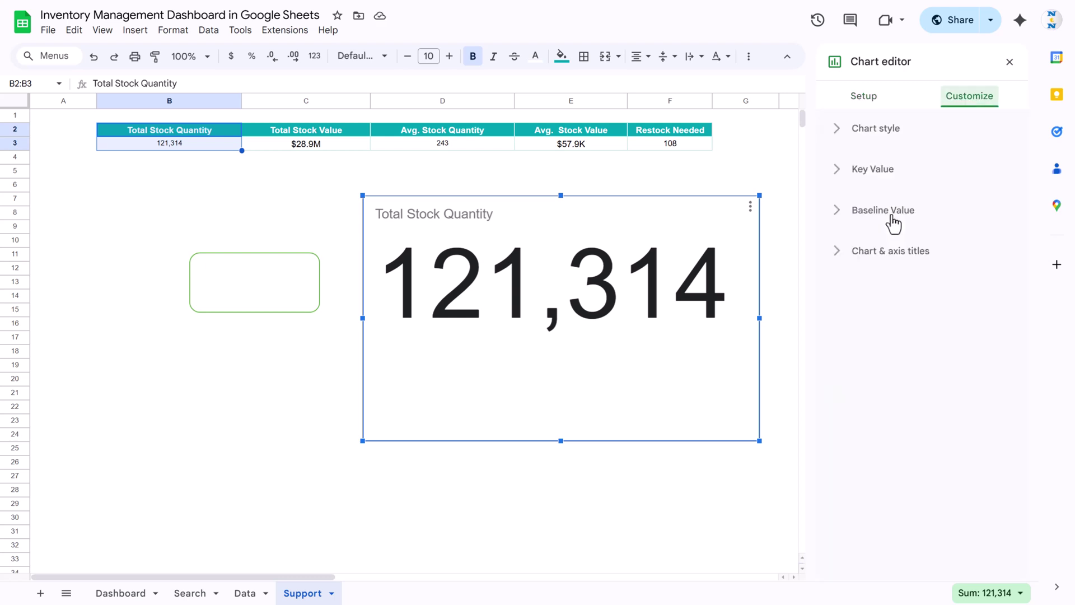
click(876, 171)
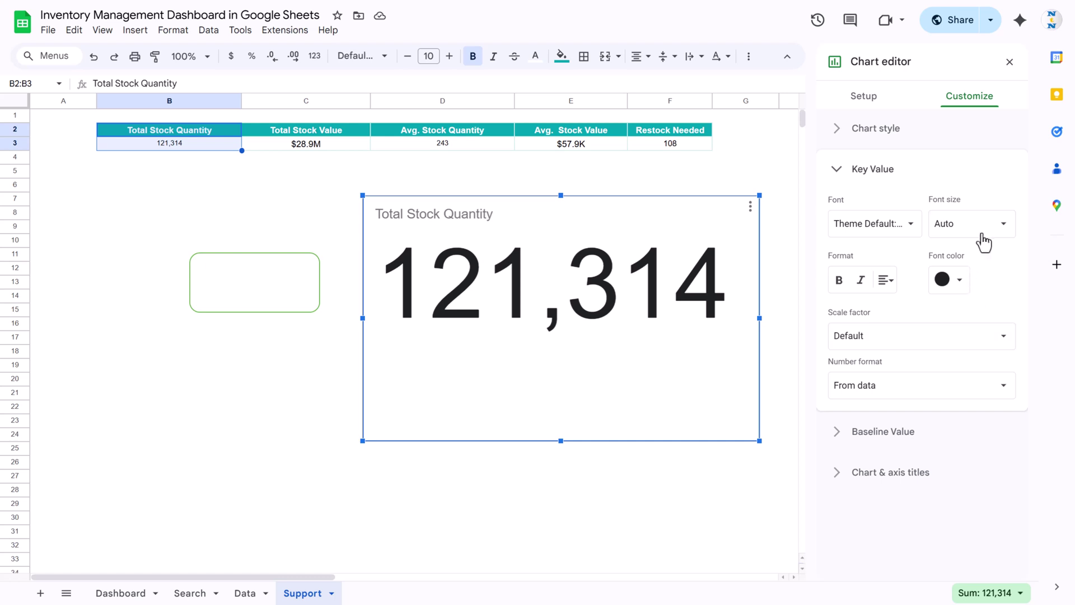
click(1013, 230)
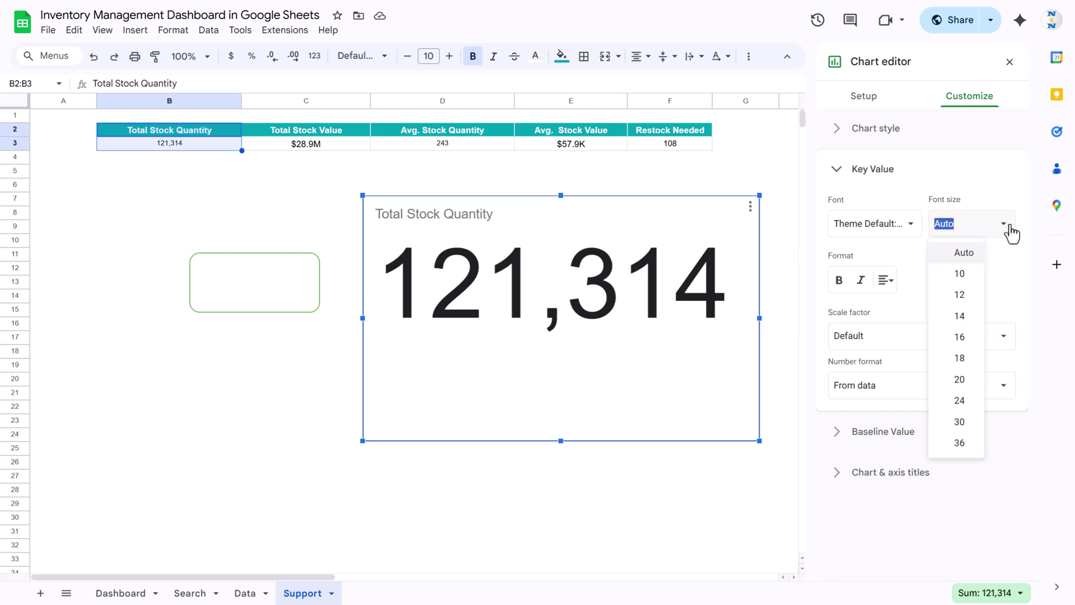
click(963, 426)
click(1008, 230)
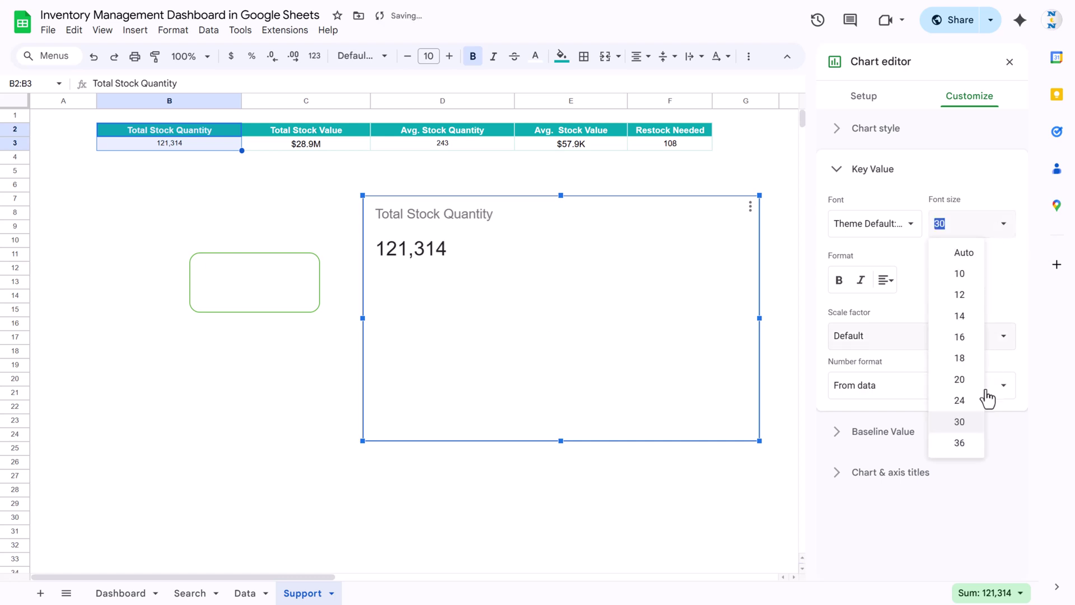
click(967, 446)
click(856, 170)
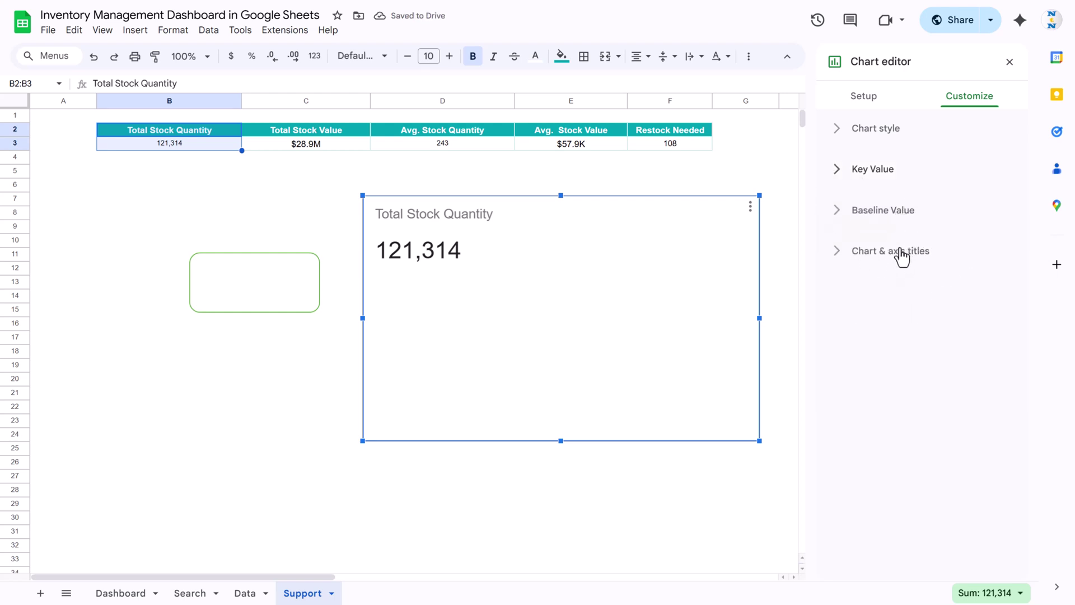
- Center the scorecard's chart title and set its font size to 14
click(902, 253)
click(885, 470)
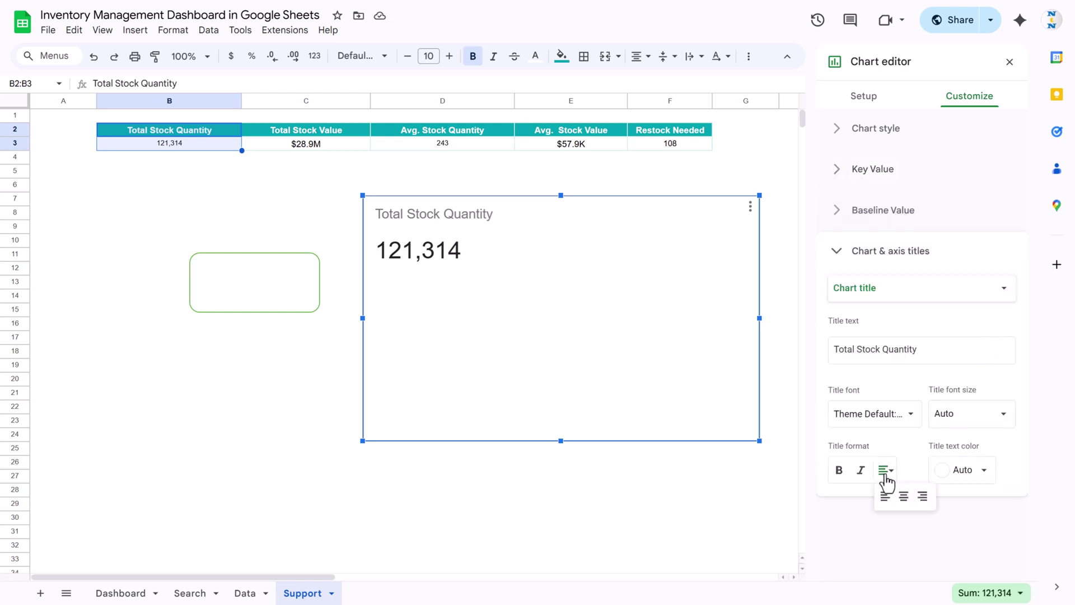
click(905, 496)
click(1008, 411)
click(964, 258)
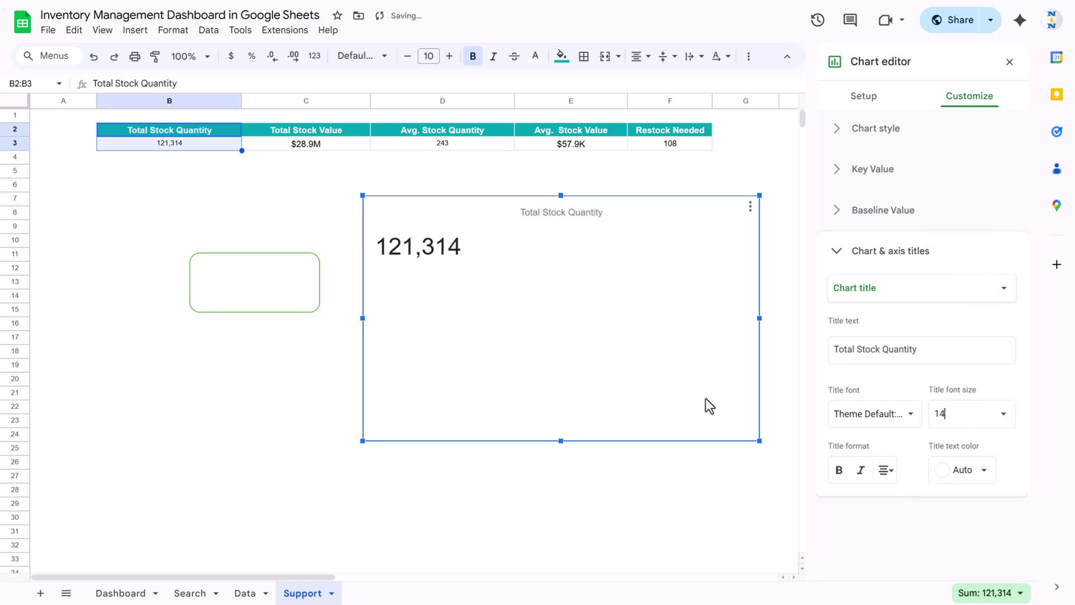
- Shrink the Total Stock Quantity scorecard in width and height to roughly the size of the rounded rectangle
drag(724, 317, 516, 317)
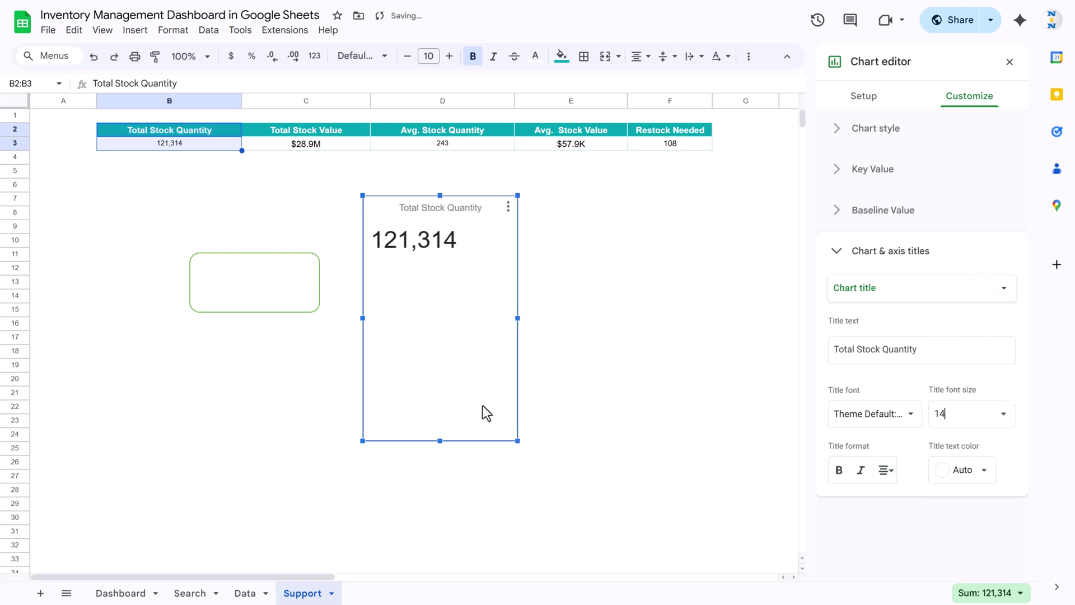
drag(439, 439, 440, 305)
drag(462, 267, 464, 262)
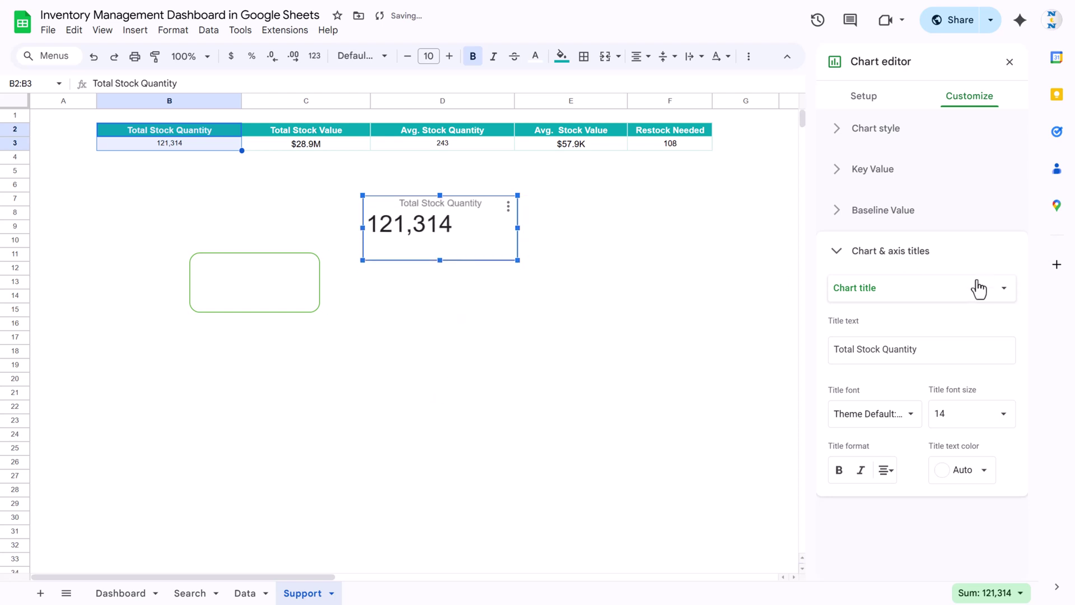
- Center the scorecard's key value, then narrow the chart and place it over the rounded rectangle
click(887, 174)
click(886, 282)
click(901, 306)
drag(462, 260, 280, 327)
drag(332, 287, 298, 312)
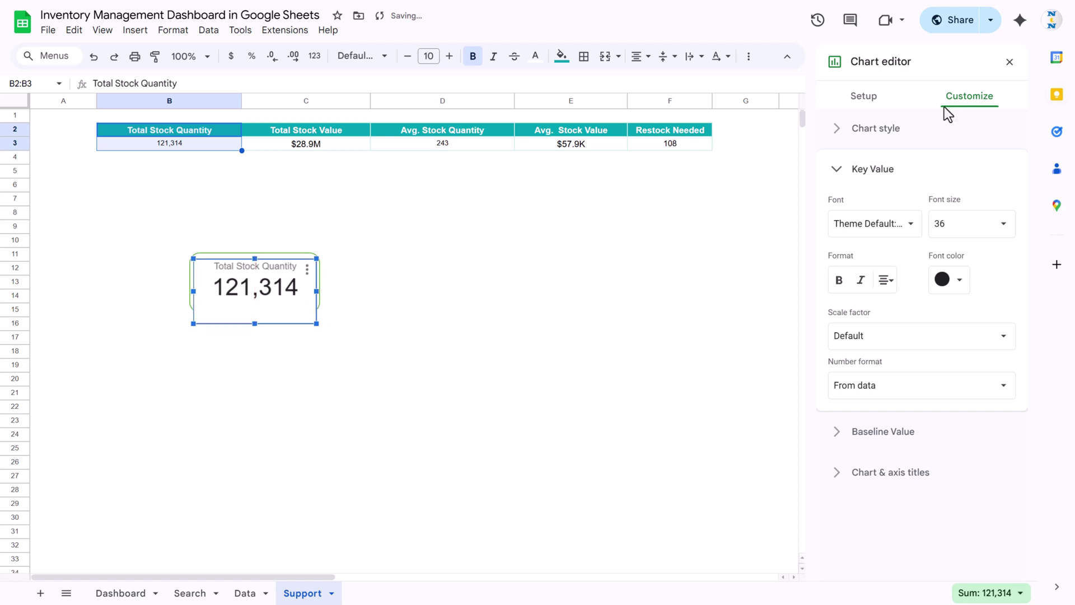
- Remove the scorecard's background color and chart border color so only the rounded rectangle frames the value
click(881, 134)
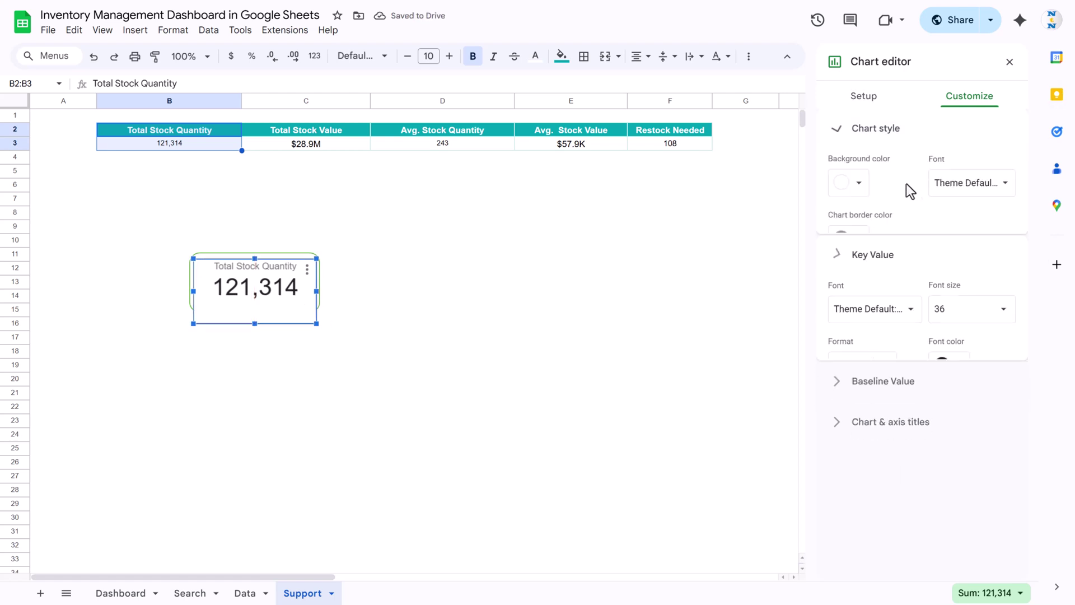
click(865, 190)
click(894, 220)
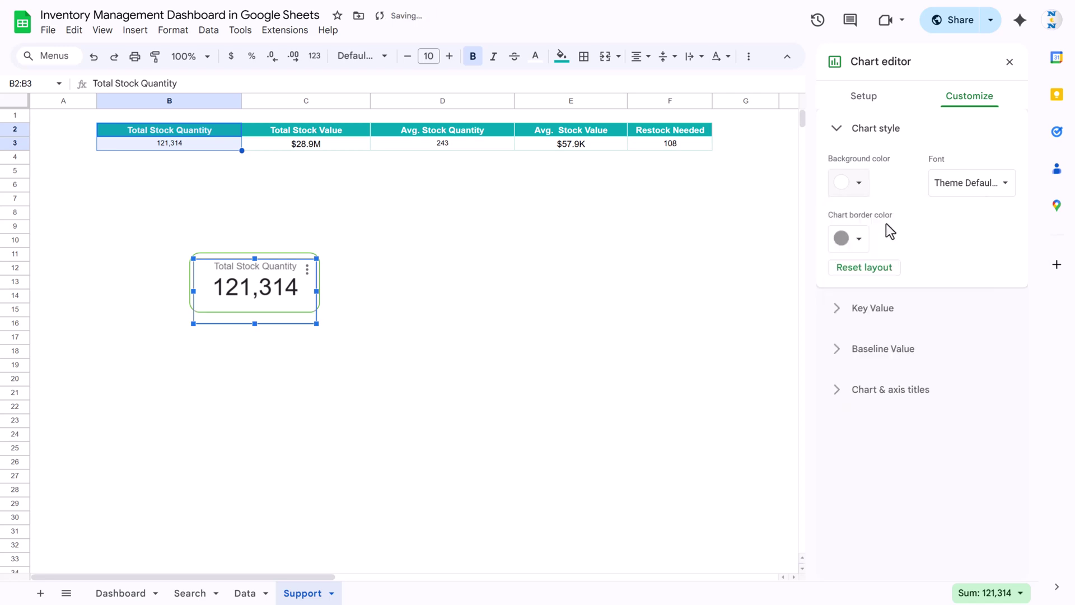
click(859, 239)
click(890, 271)
click(531, 282)
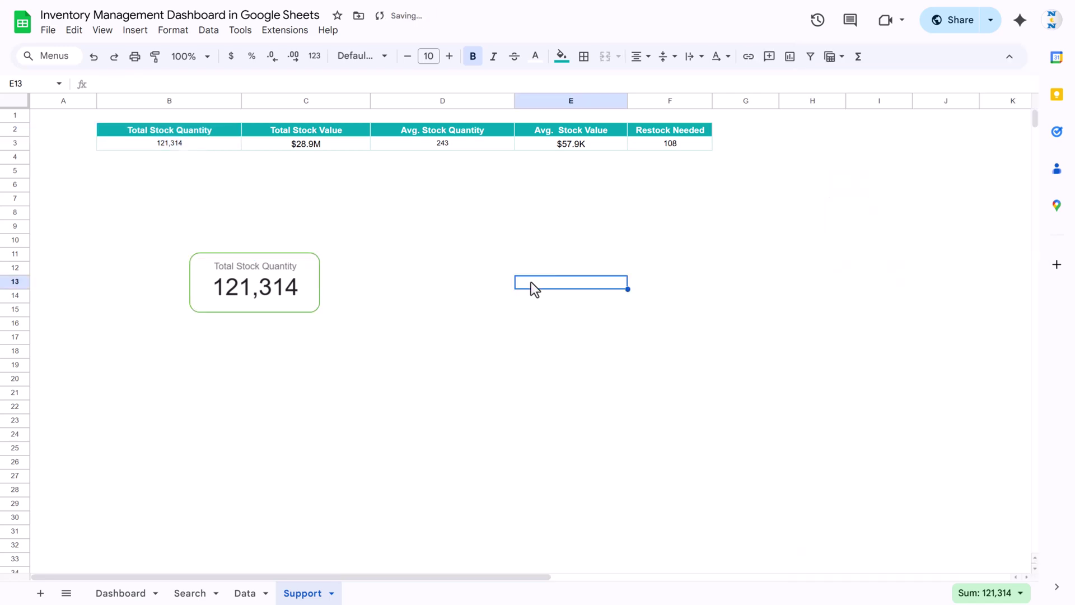
- Compare with the finished cards on the Dashboard sheet and return to the Support sheet
click(479, 327)
click(114, 590)
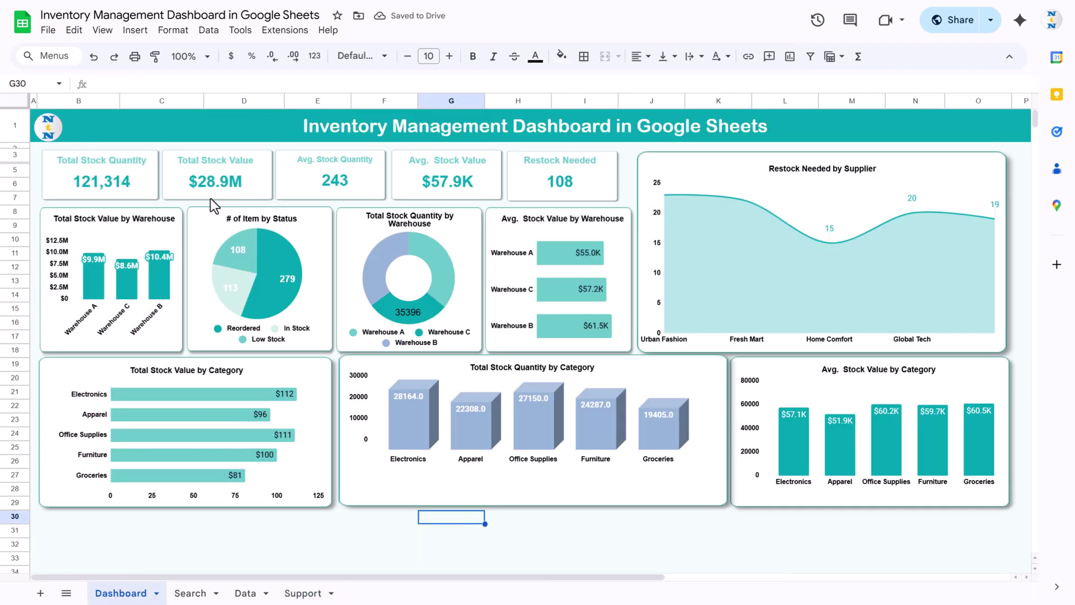
click(301, 592)
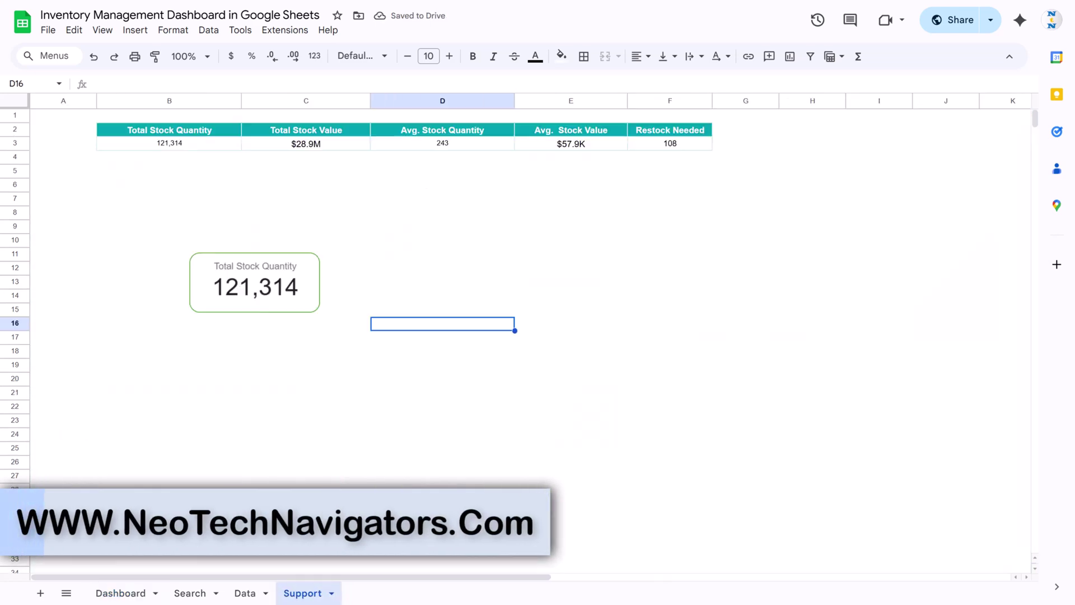
- Change the font color of the scorecard's key value to the standard turquoise
click(265, 287)
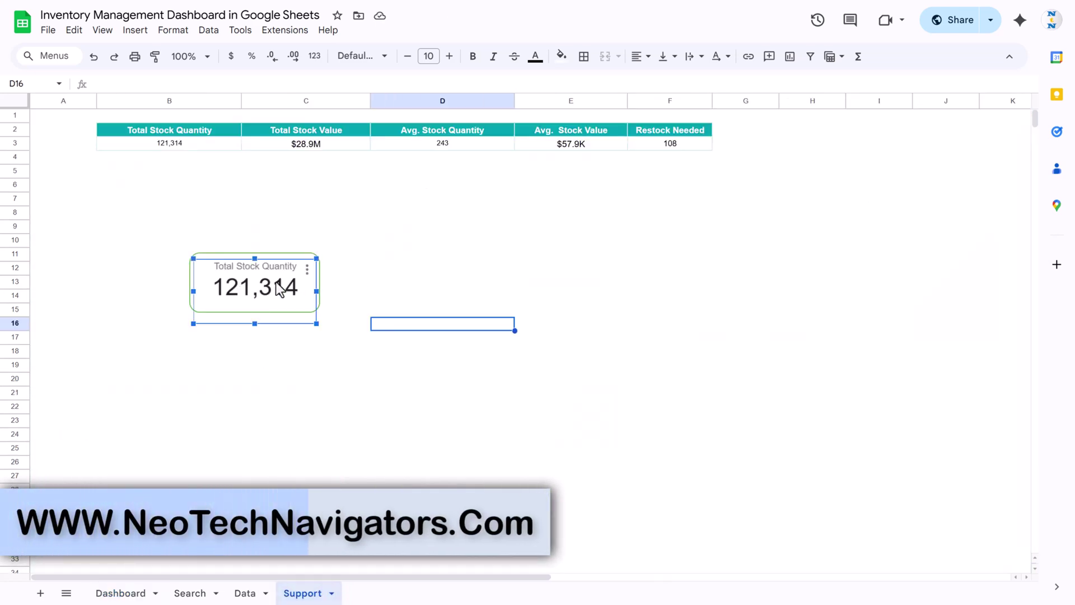
click(969, 95)
click(938, 168)
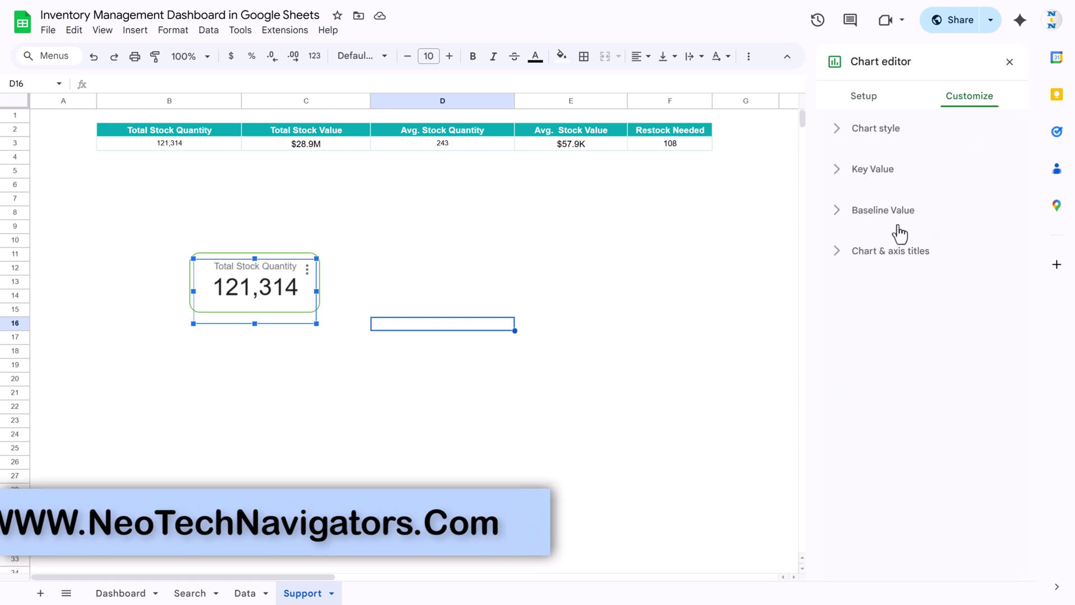
click(956, 281)
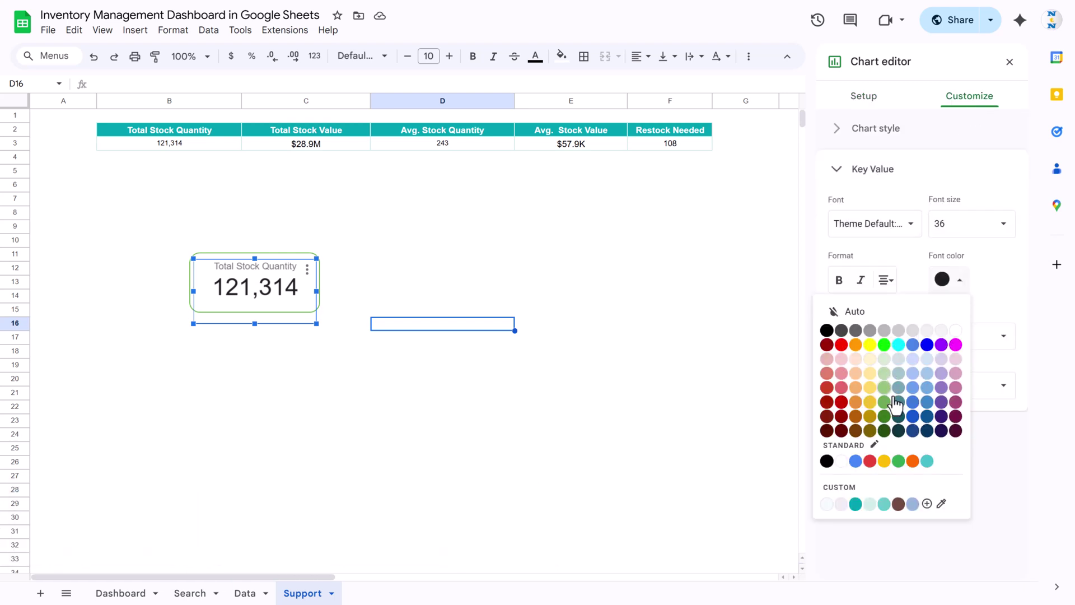
click(927, 461)
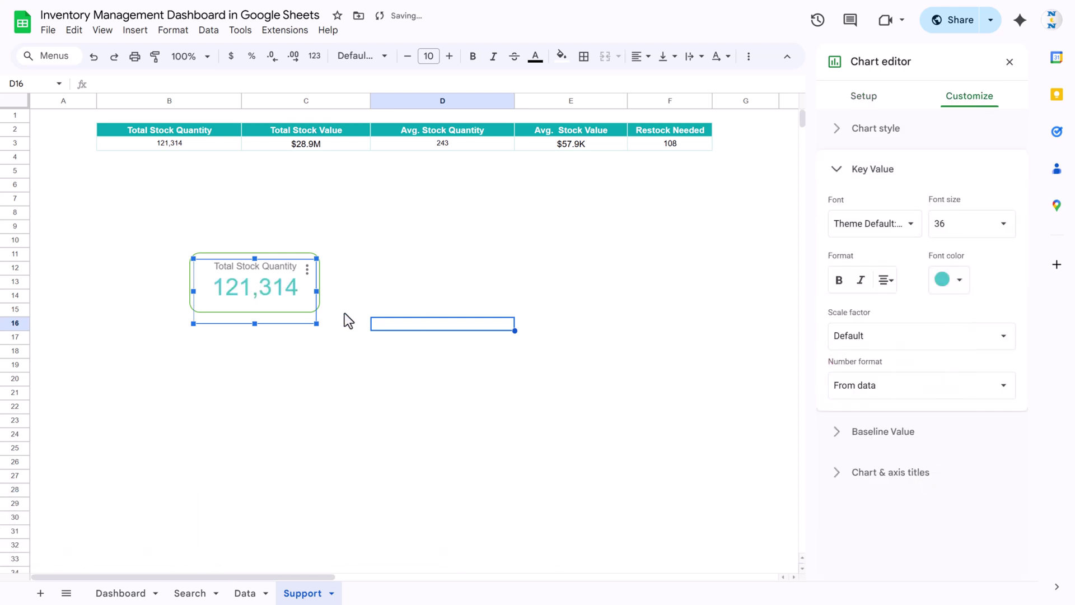
click(876, 171)
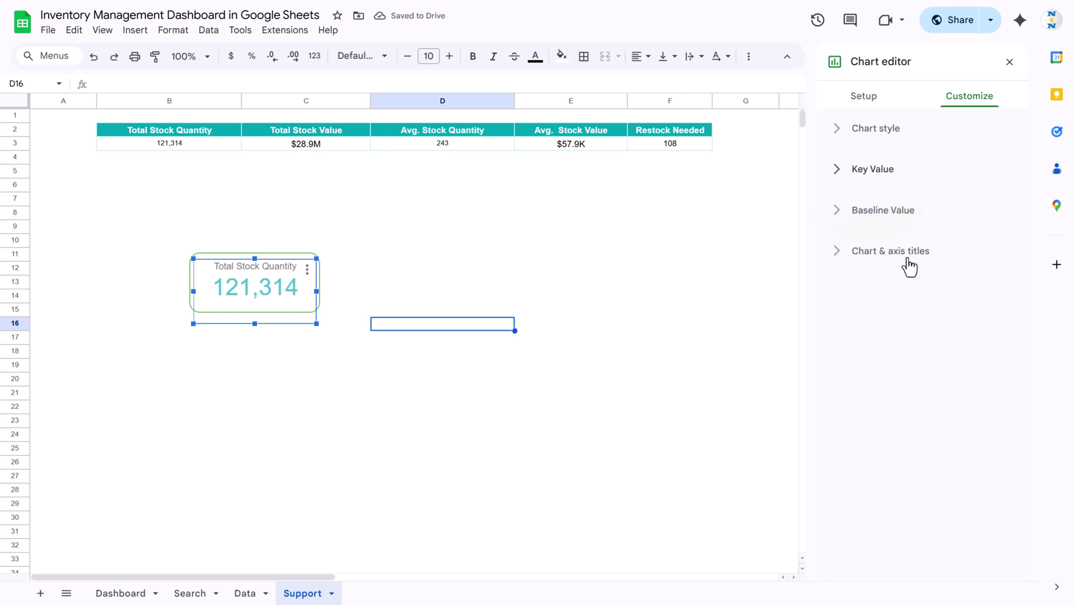
- Change the scorecard's title text color to blue and deselect the chart
click(912, 255)
click(983, 470)
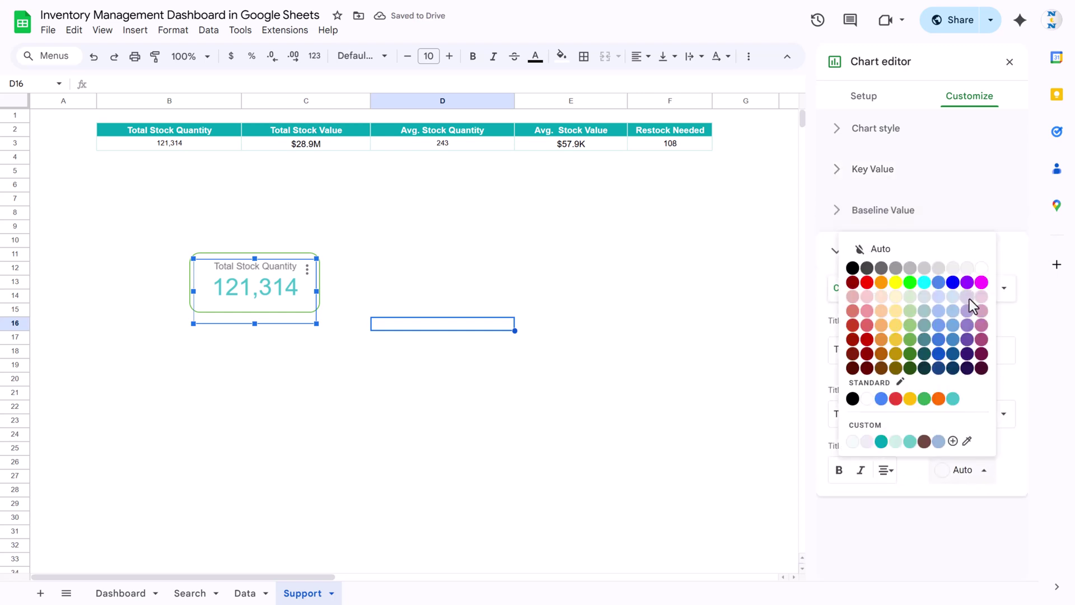
click(954, 348)
click(582, 253)
click(589, 199)
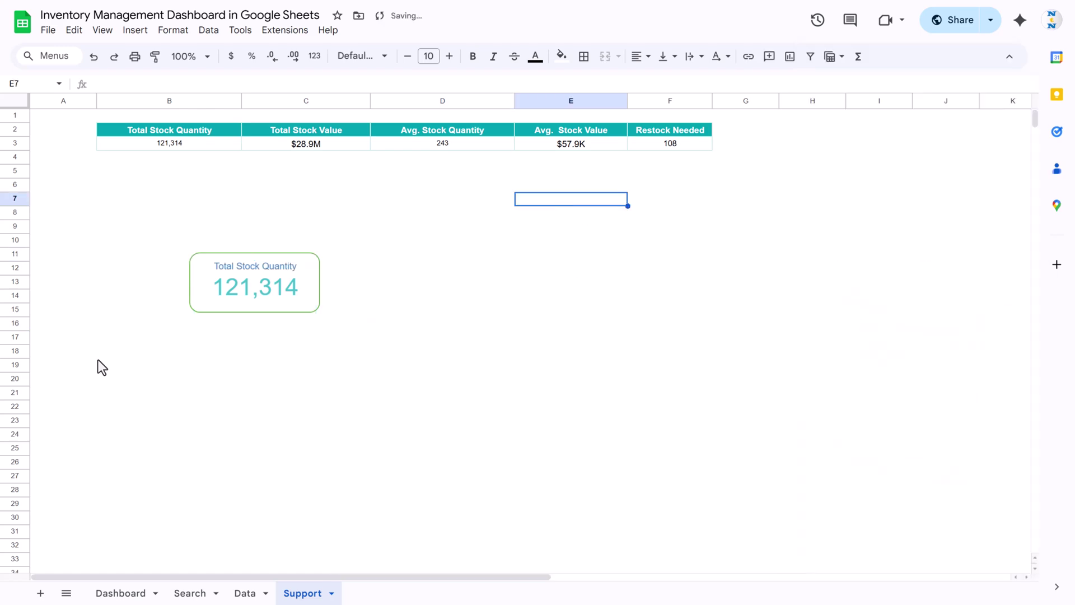
- Review the Dashboard sheet's charts and the Data sheet's records, then go back to the Support sheet
click(107, 594)
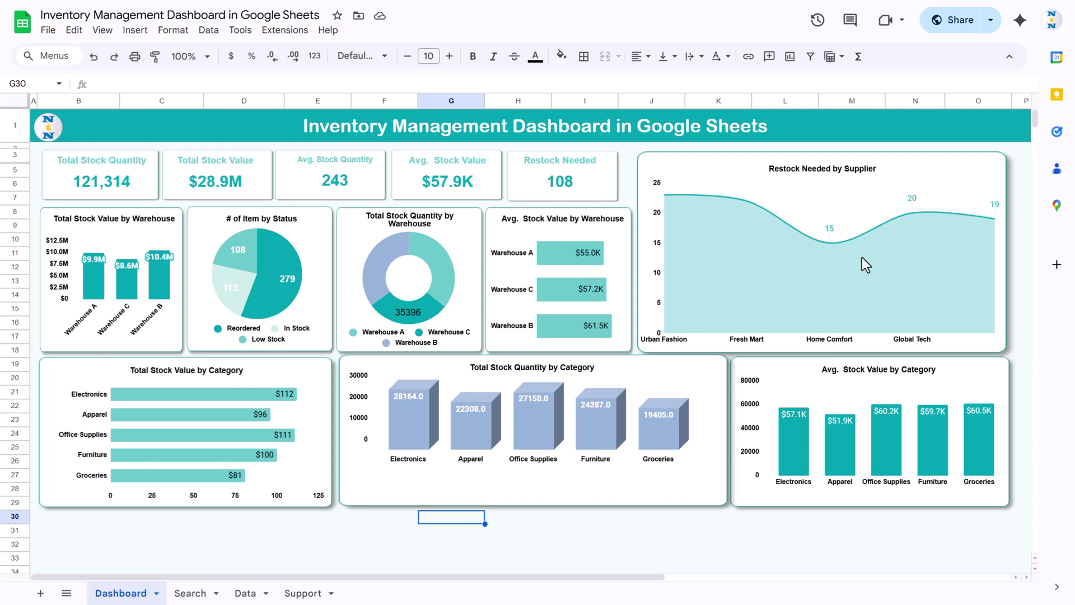
click(246, 593)
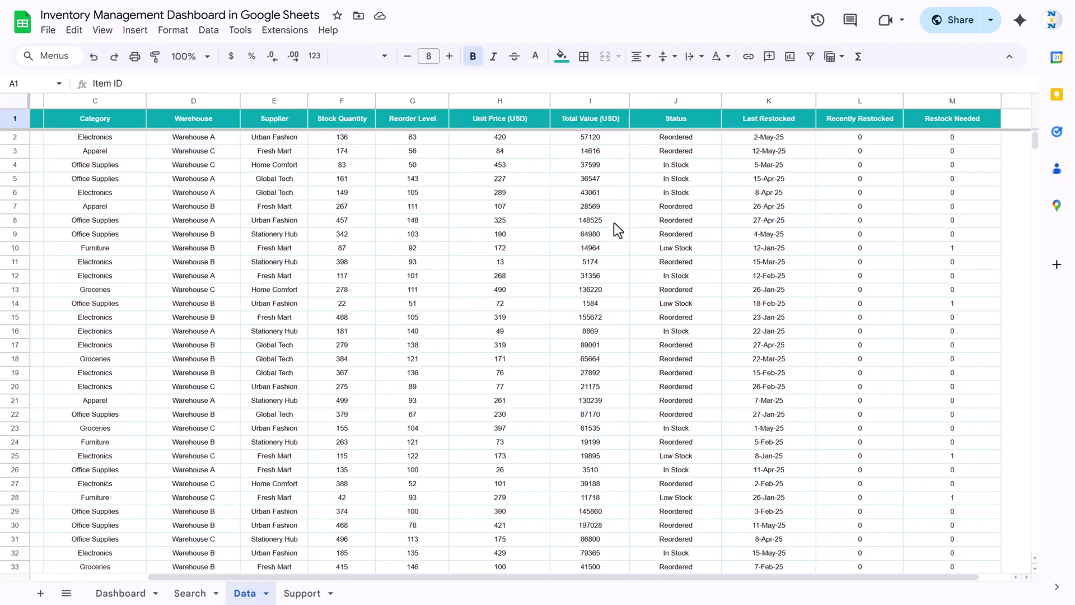
click(135, 592)
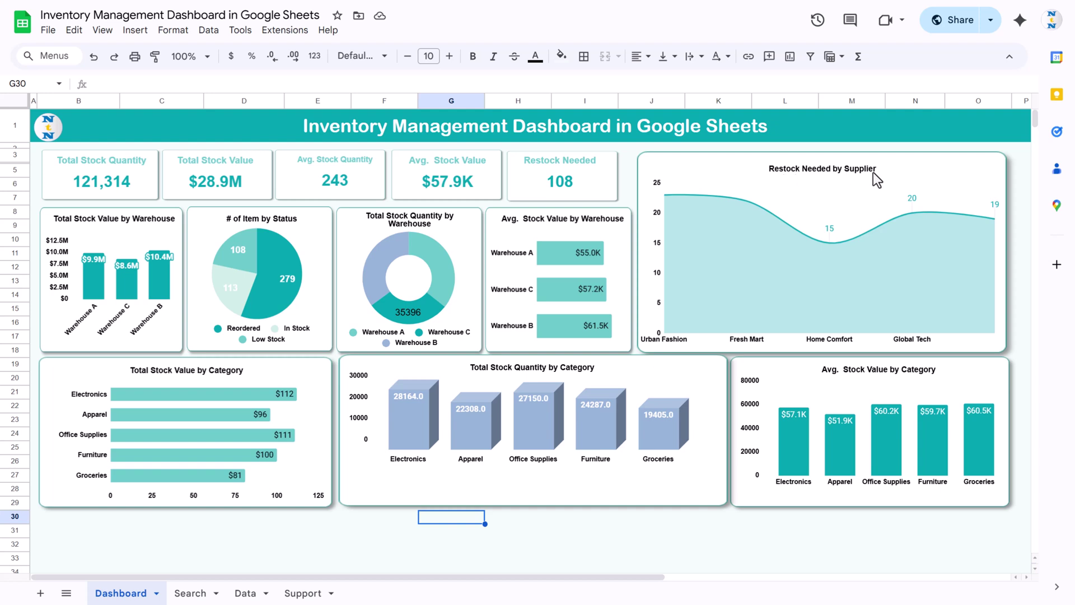
click(306, 593)
click(256, 267)
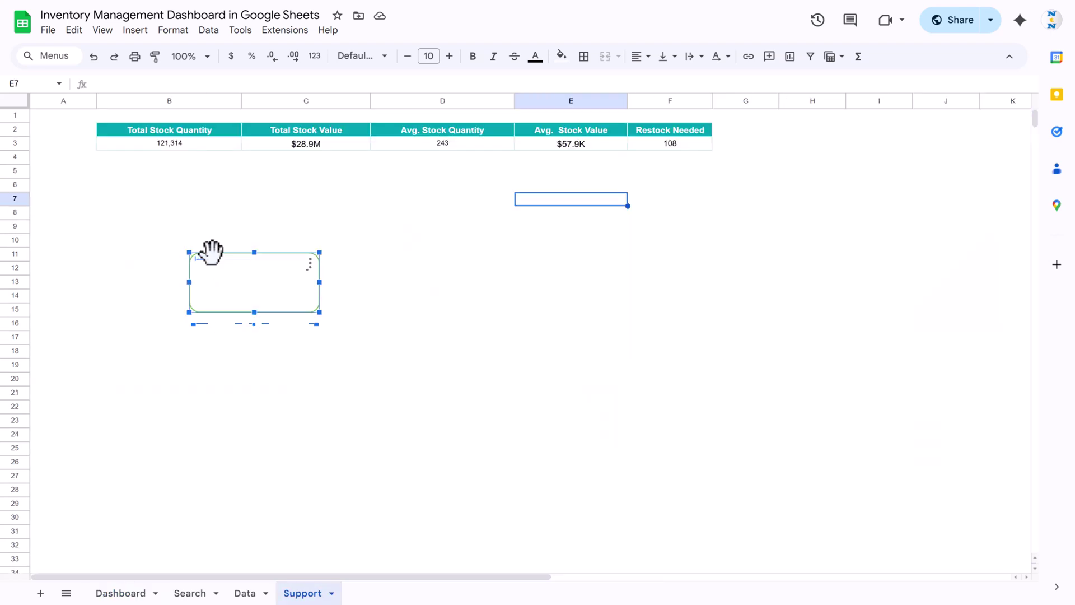
key(ctrl+v)
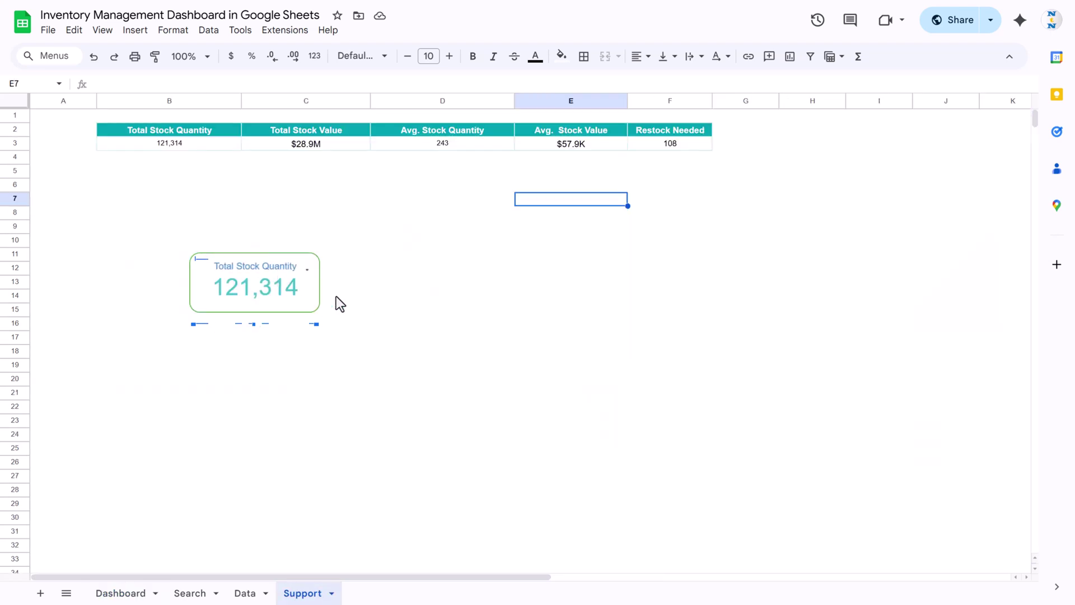
drag(736, 256, 910, 425)
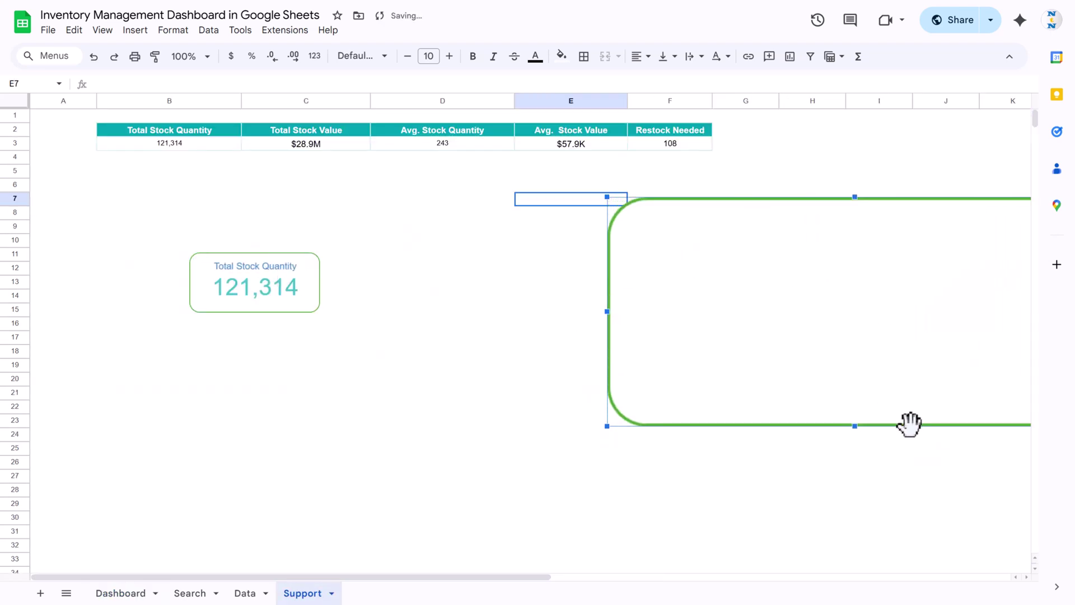
drag(889, 339, 658, 353)
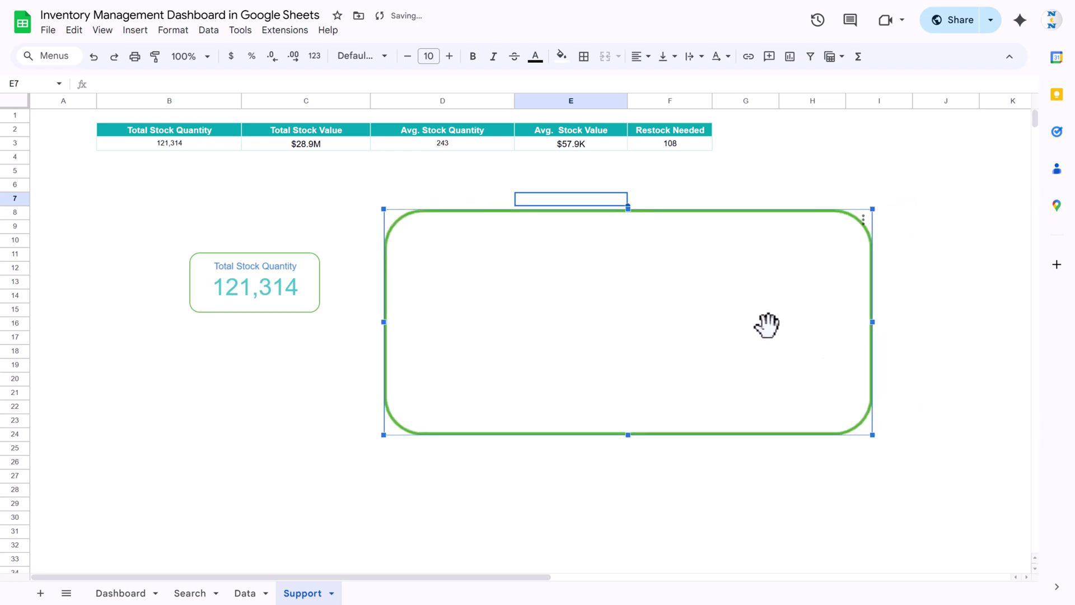
key(Delete)
- Switch to PowerPoint and enlarge the rounded rectangle to about 11.41 cm by 19.38 cm with tighter corners
key(alt+Tab)
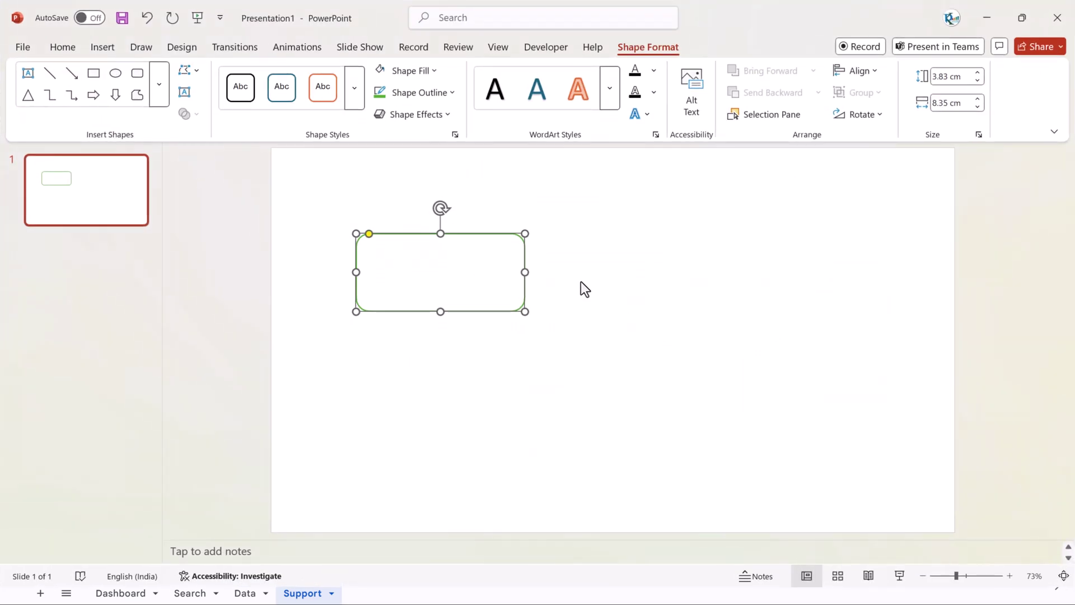
click(579, 281)
click(520, 311)
drag(521, 310, 748, 464)
drag(395, 234, 370, 235)
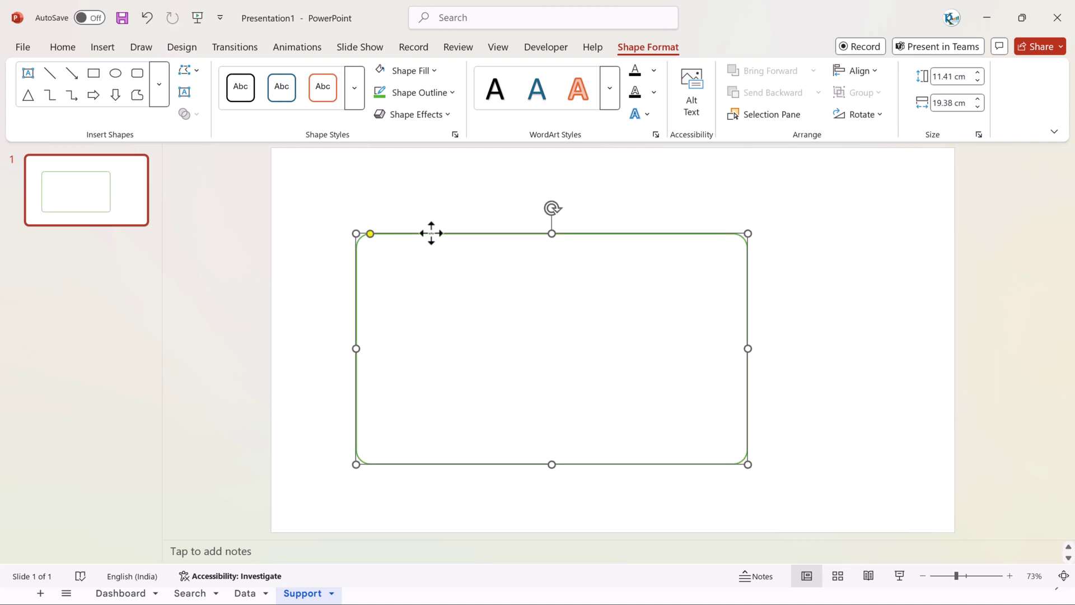
- Copy the enlarged rounded rectangle into the Support sheet in Google Sheets and fit it across columns D to I, rows 7 to 24
key(alt+Tab)
click(431, 235)
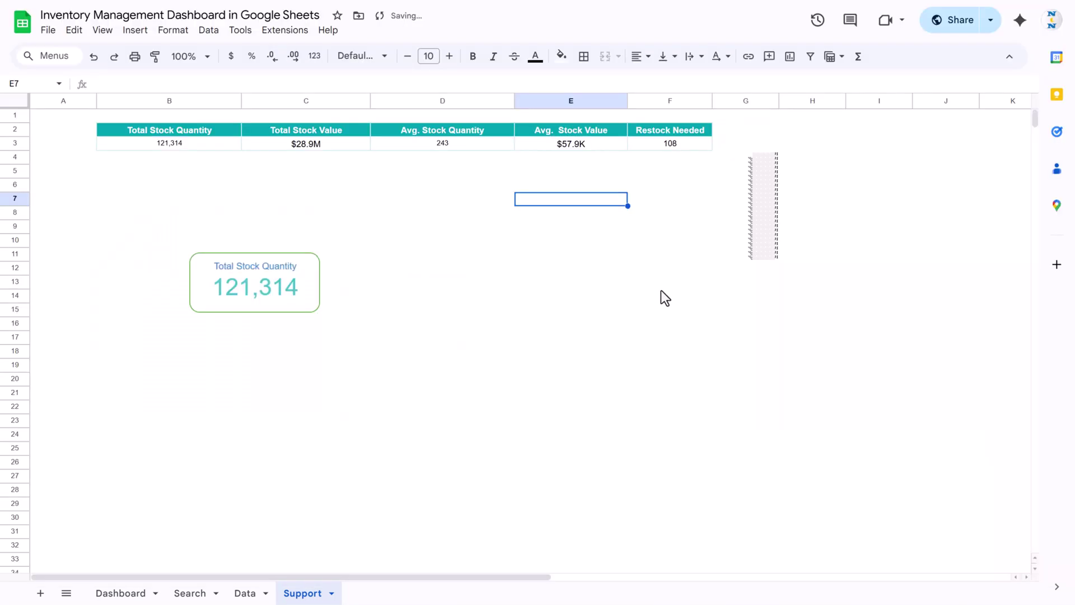
key(ctrl+v)
drag(664, 264, 586, 185)
drag(779, 391, 866, 442)
click(948, 341)
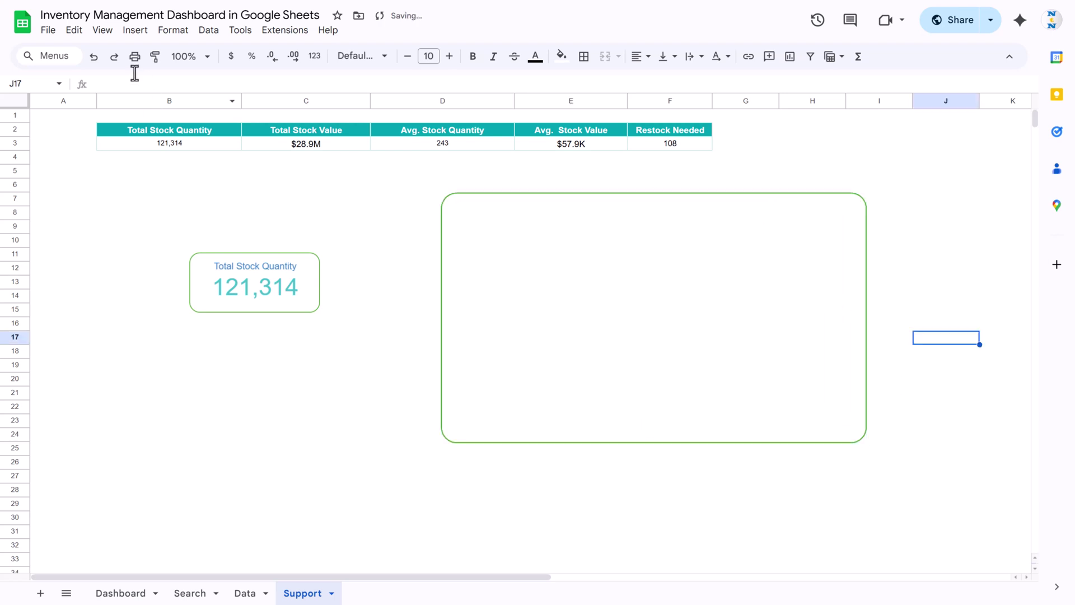
- Insert a new blank chart and move it over the large rounded rectangle
click(138, 31)
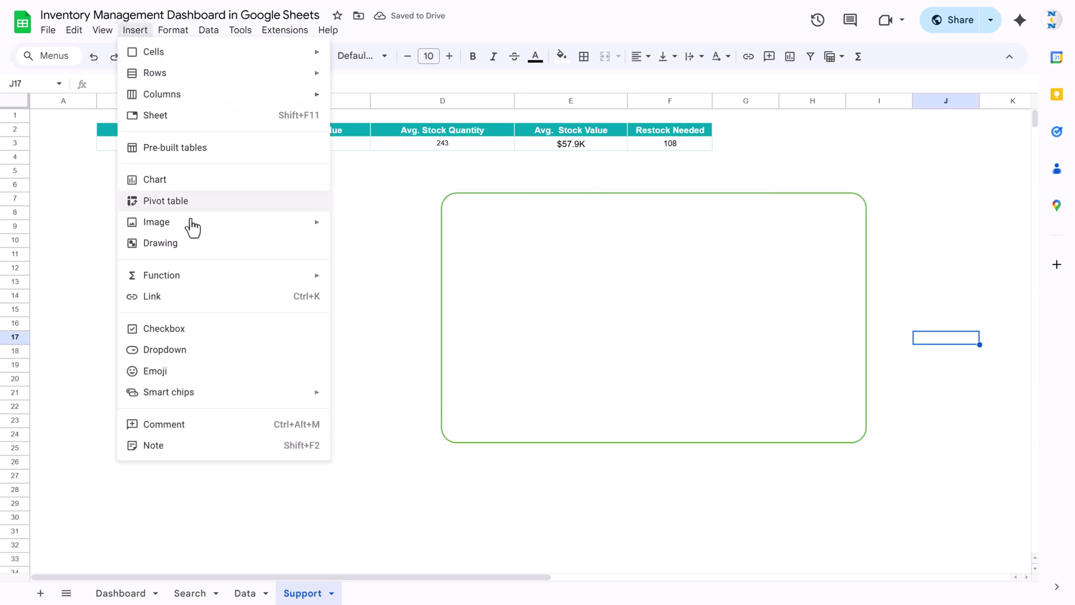
click(171, 181)
drag(514, 230, 655, 215)
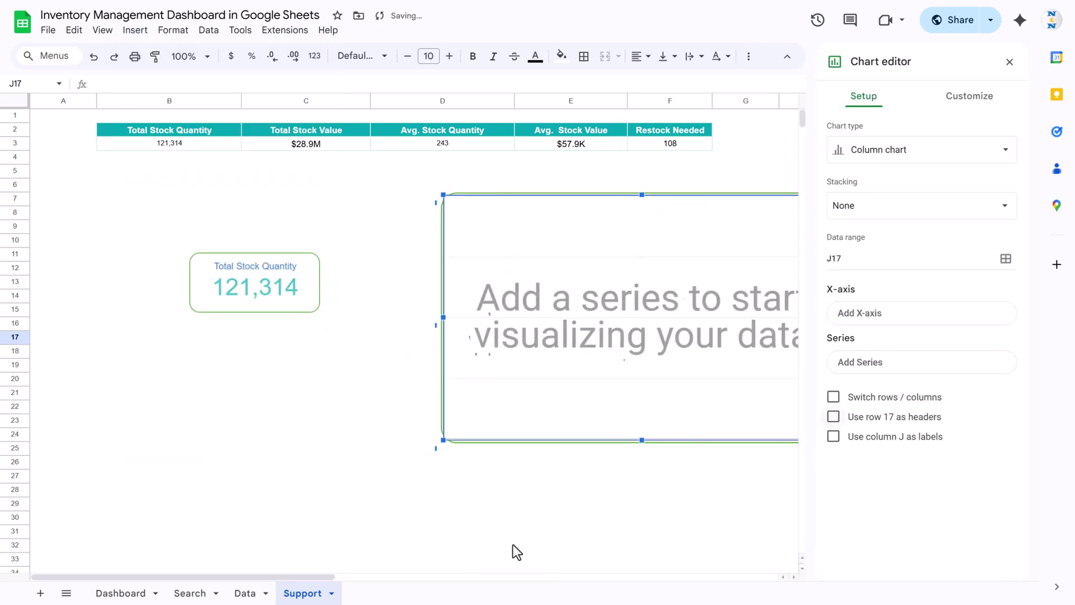
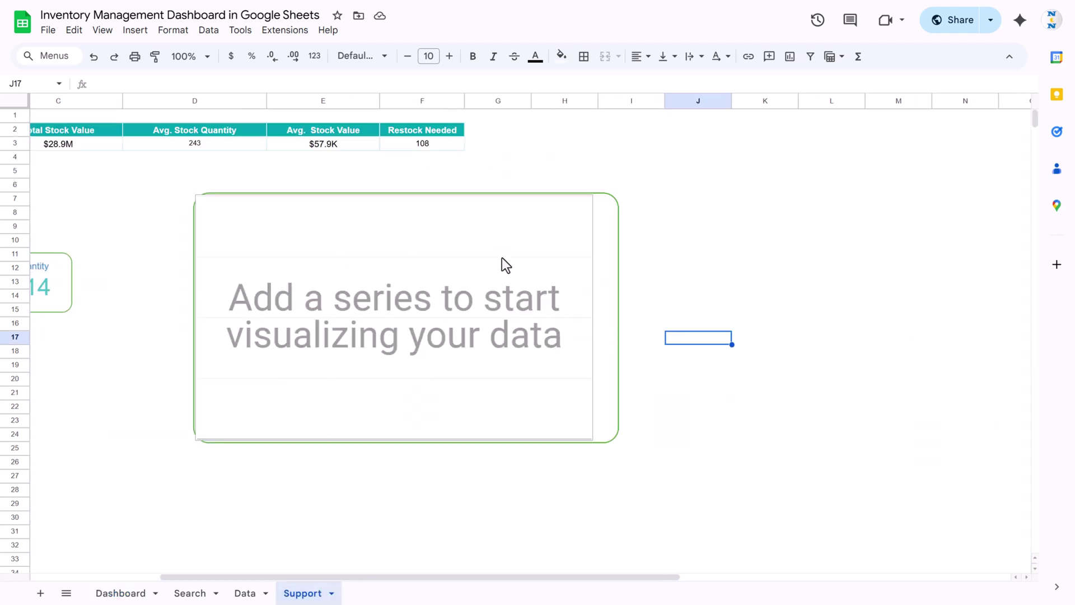
- Widen the blank chart to nearly fill the rounded rectangle and set its data ranges to Data!E:E and Data!M:M
click(588, 302)
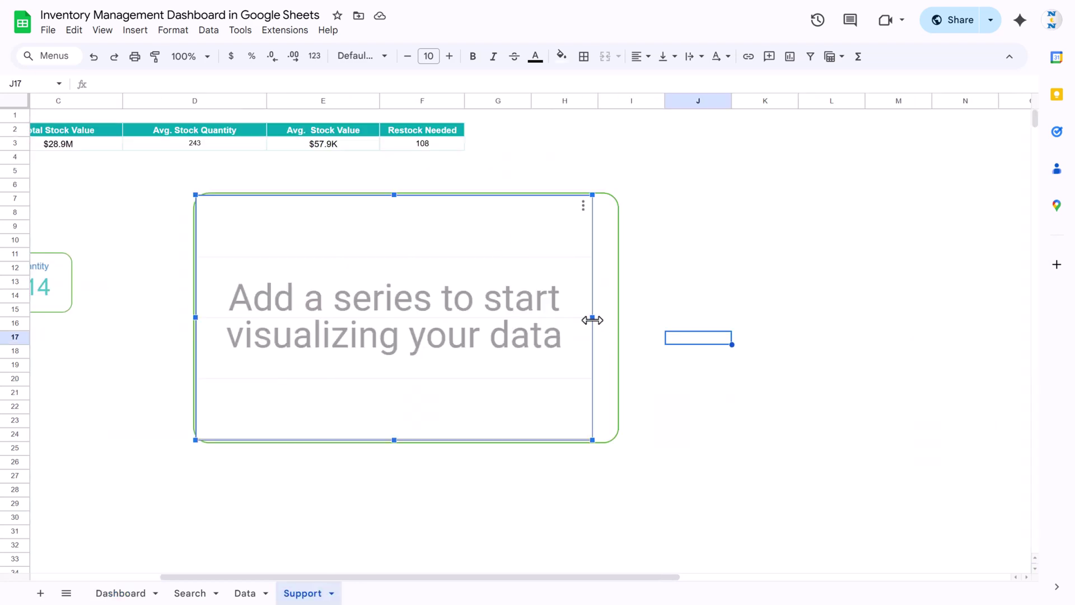
drag(592, 319, 611, 317)
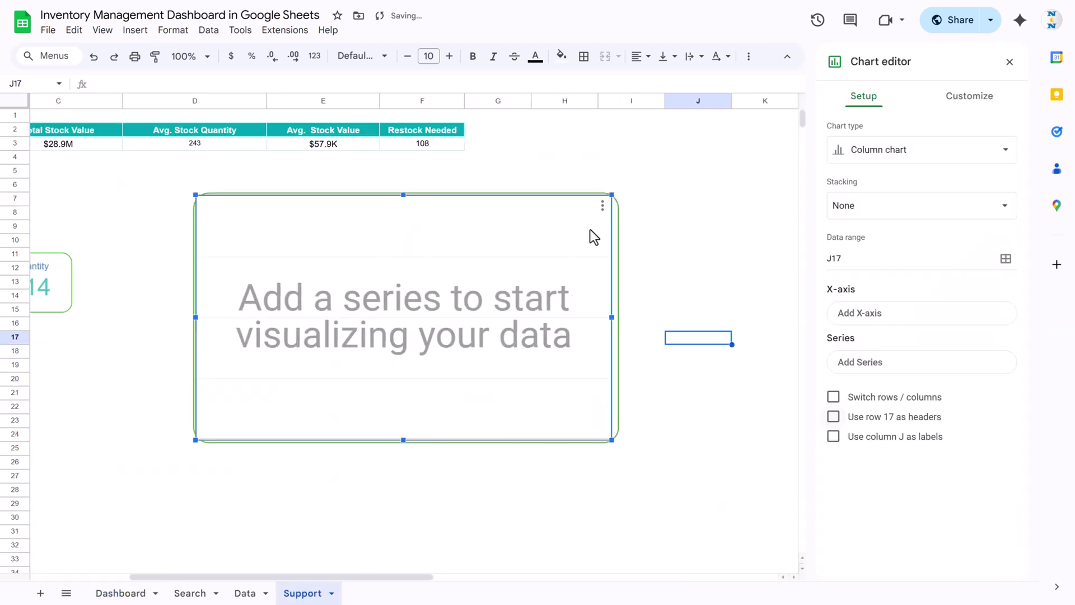
click(1006, 258)
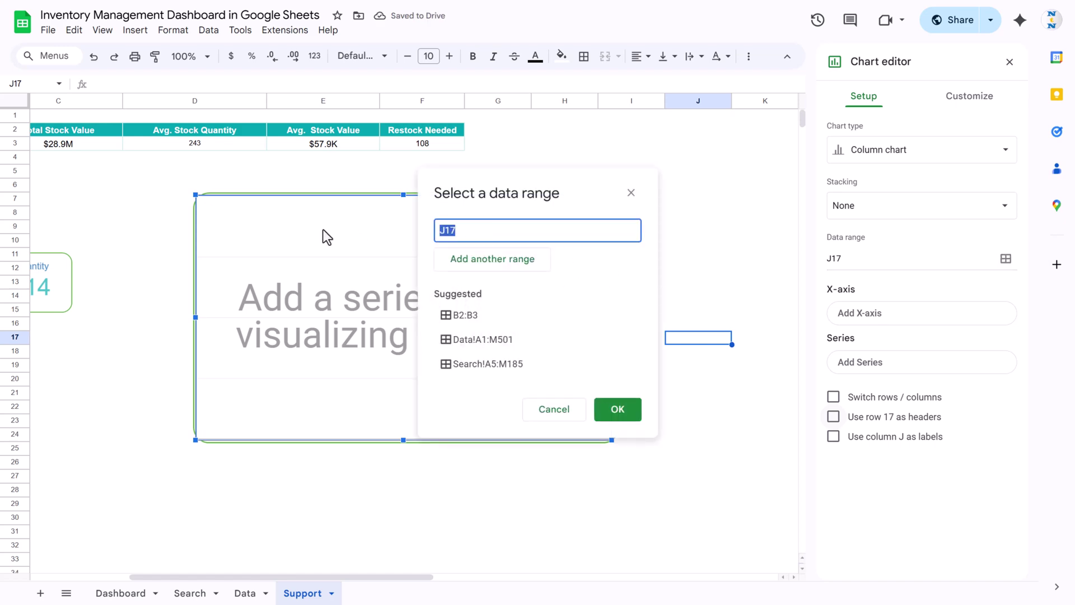
click(247, 593)
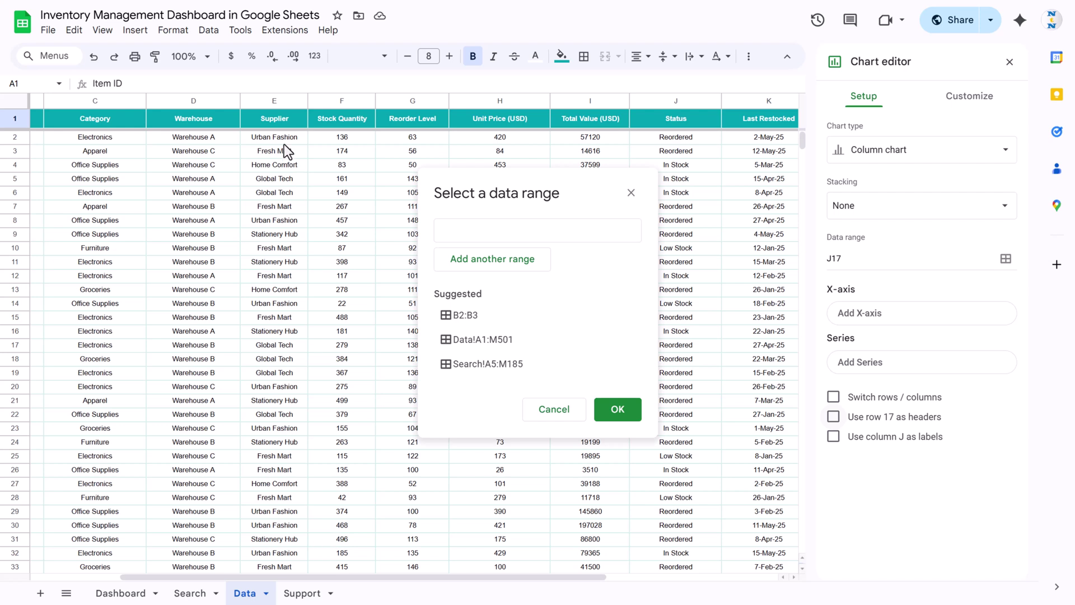
click(275, 100)
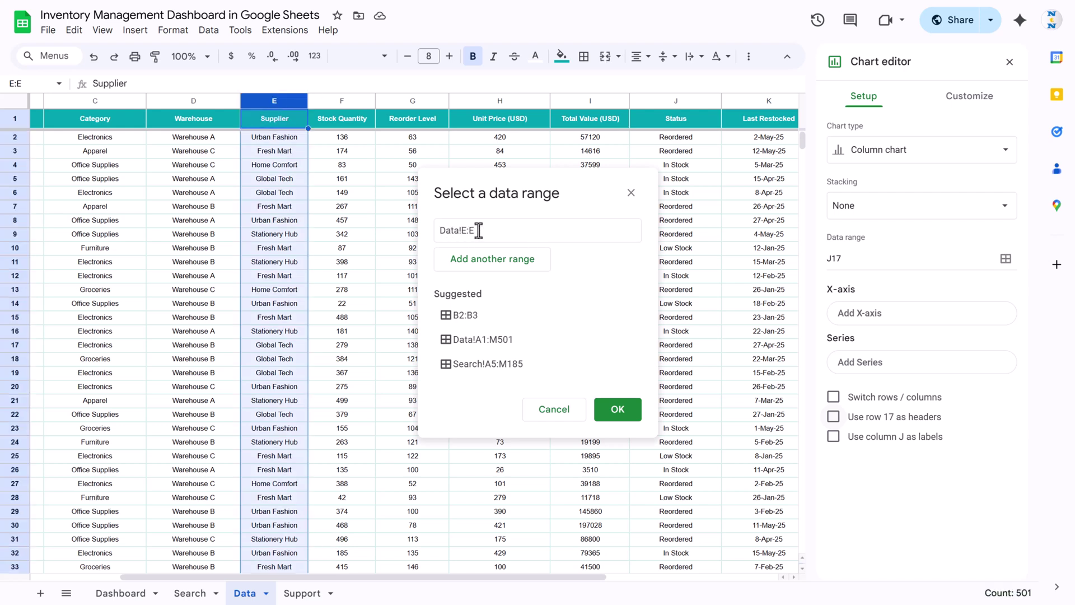
click(504, 263)
scroll(336, 575, right, 1)
scroll(389, 580, right, 5)
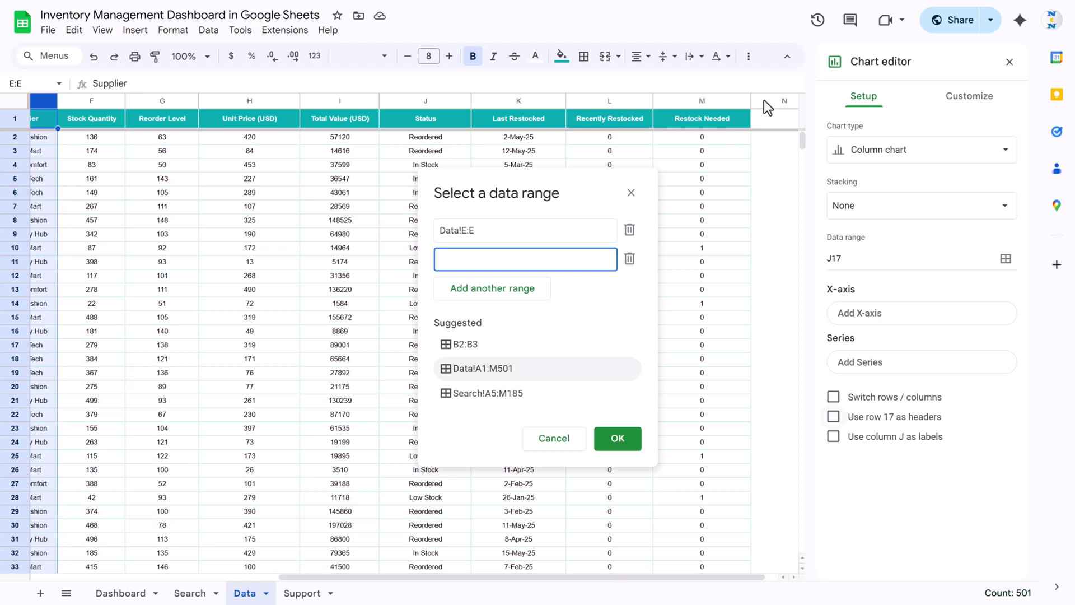
click(702, 100)
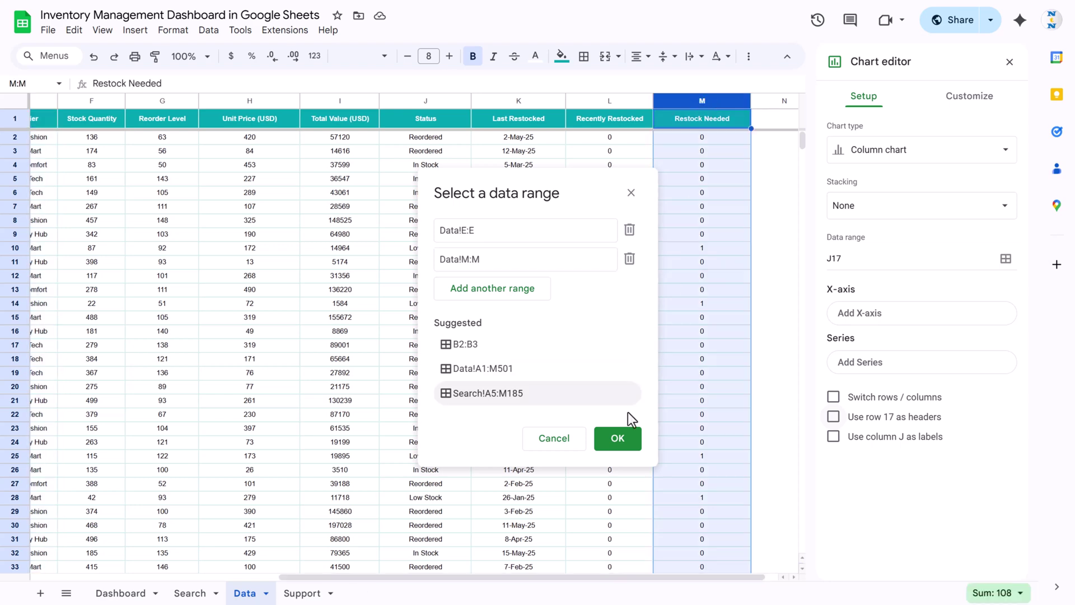
click(617, 438)
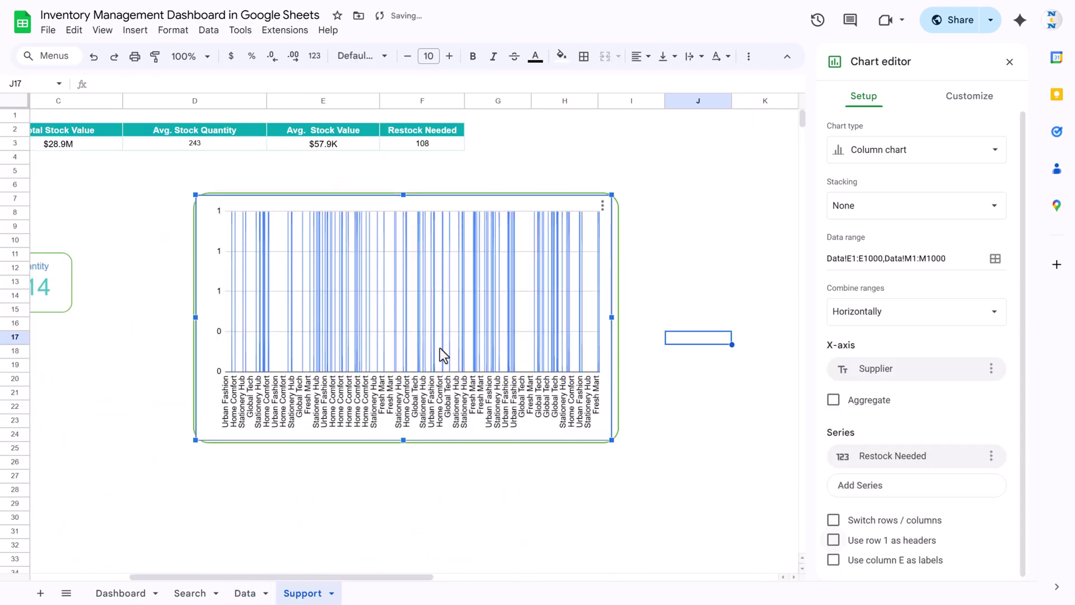
- Change the chart type to an area chart and aggregate Restock Needed by supplier
click(898, 154)
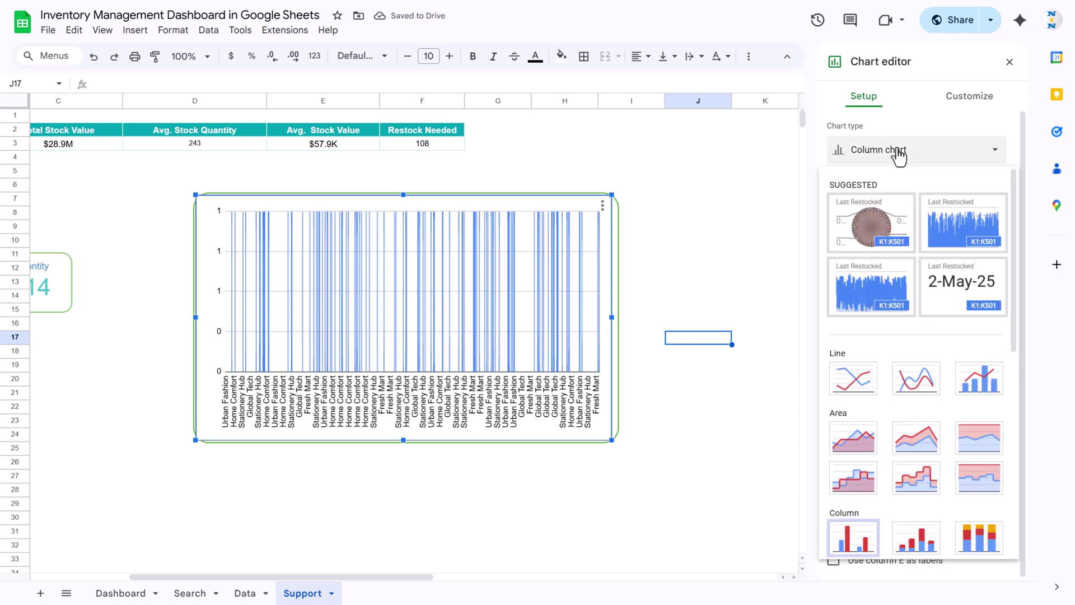
scroll(891, 422, down, 3)
click(860, 300)
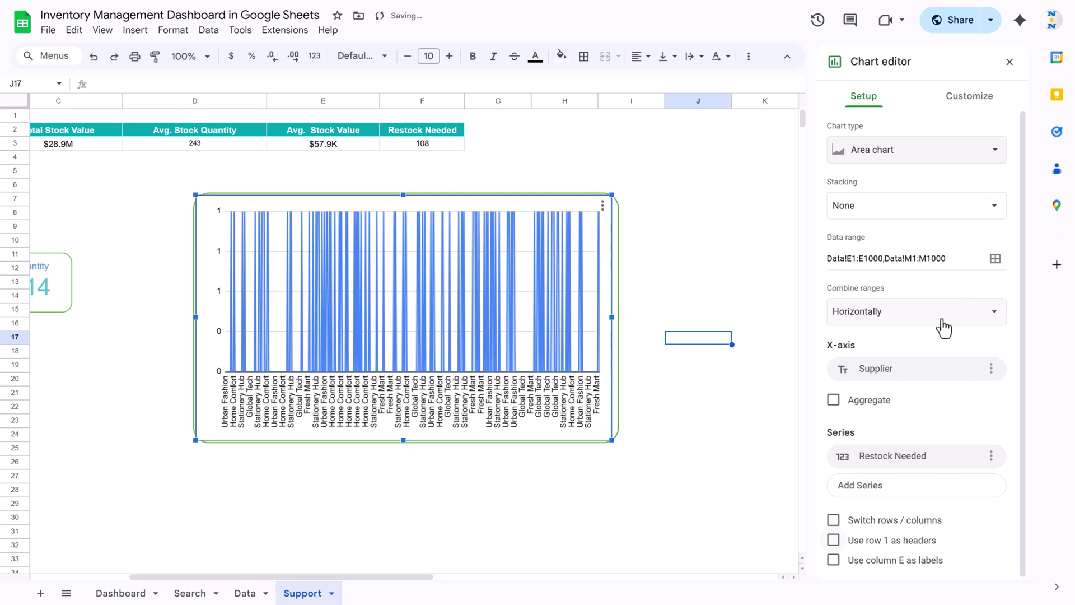
click(835, 403)
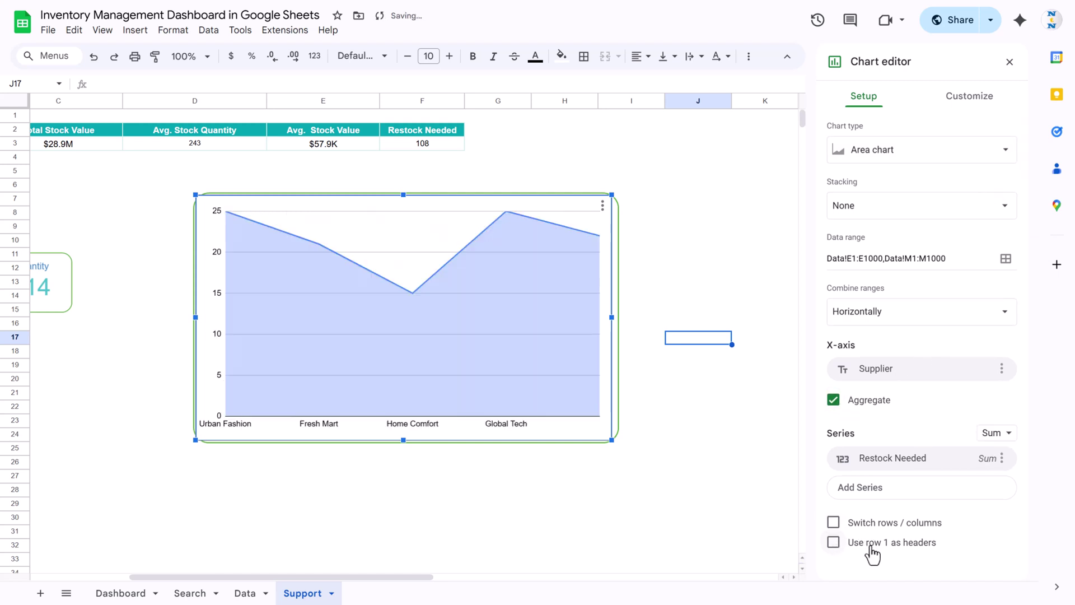
click(894, 549)
- Title the area chart "Restock Needed by Supplier"
click(969, 96)
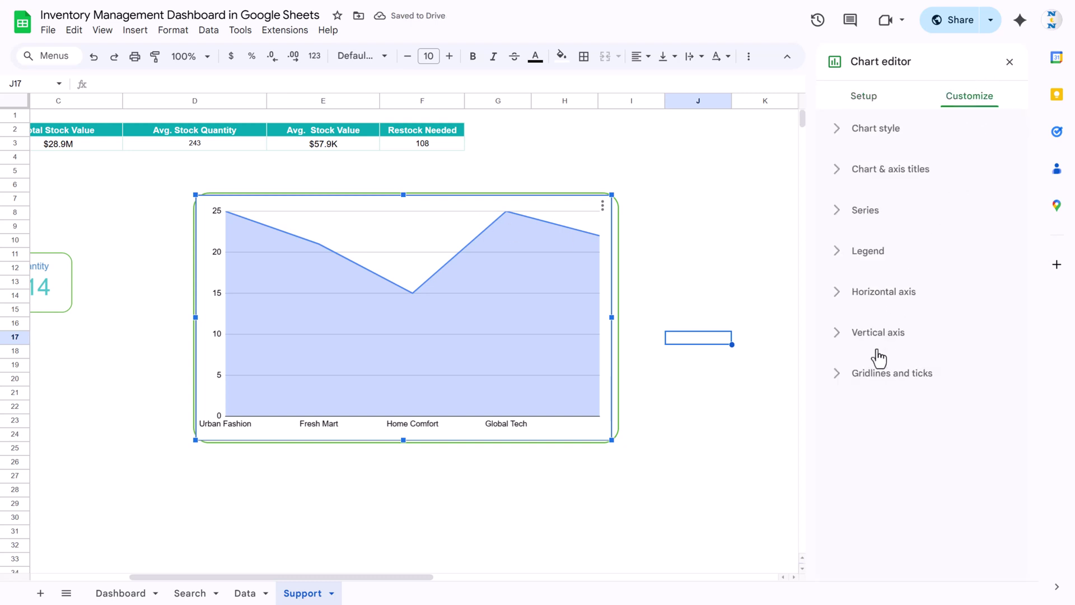
click(890, 169)
click(896, 268)
text(Restock Needed by S)
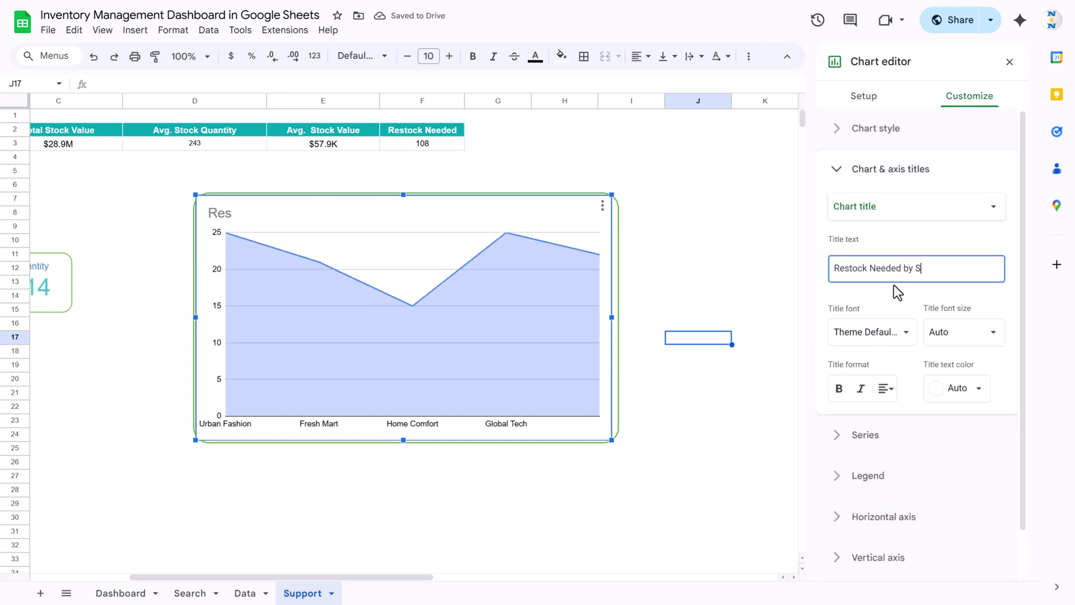
text(upplier)
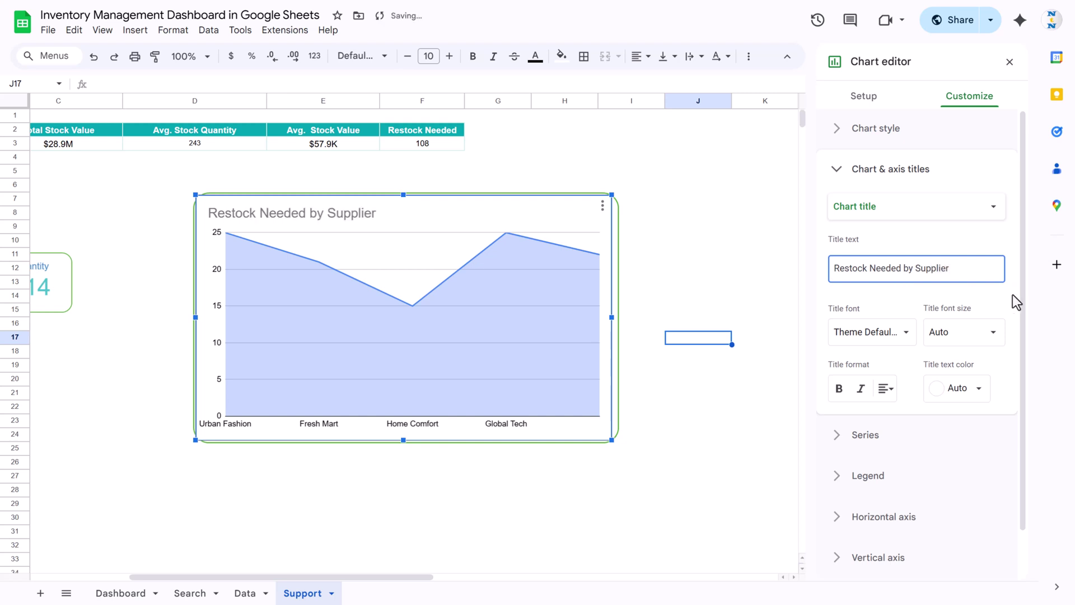
- Format the chart title in black, size 14 and centered, and widen the chart slightly within the rounded rectangle
click(980, 392)
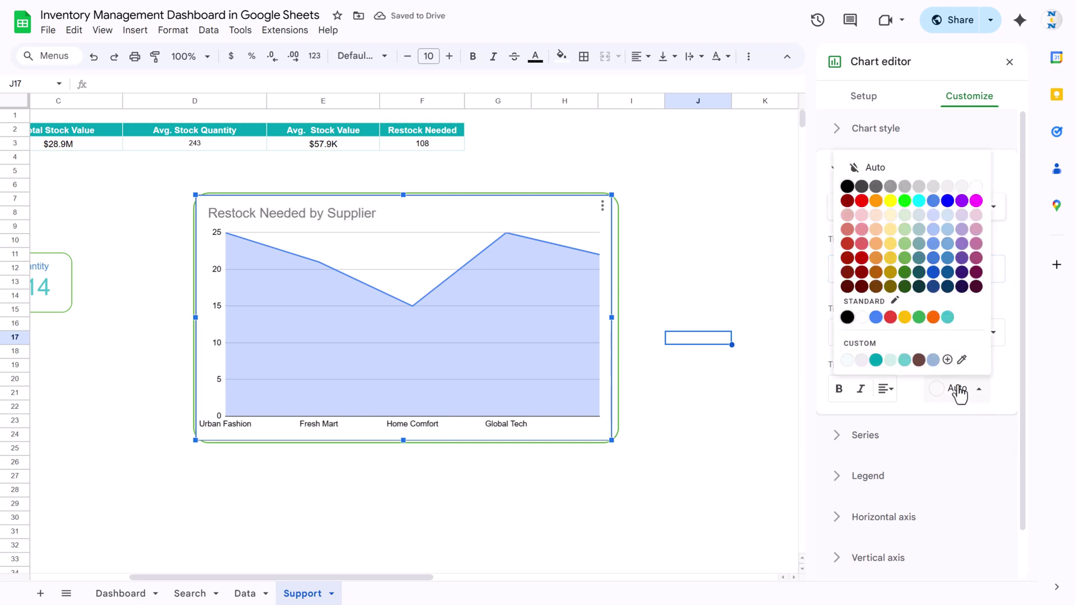
click(847, 186)
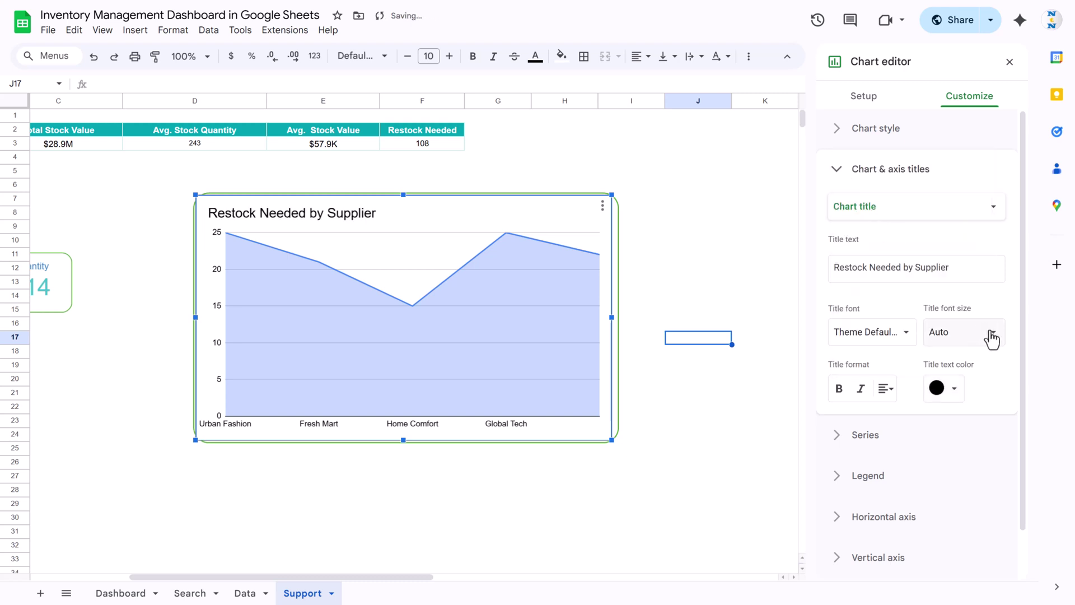
click(990, 334)
click(954, 423)
click(886, 388)
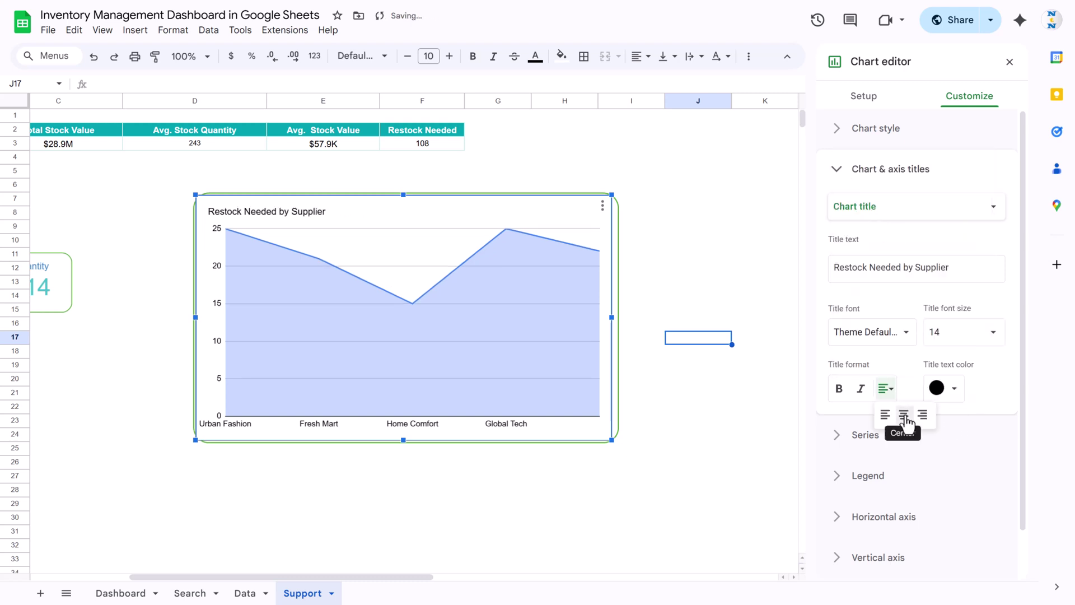
click(902, 412)
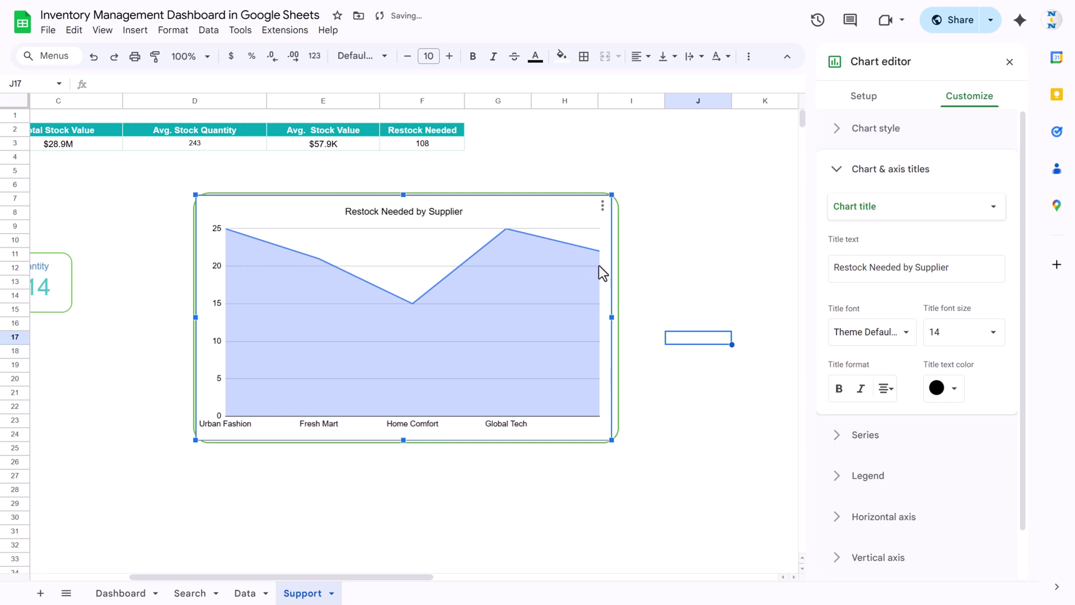
drag(612, 317, 613, 317)
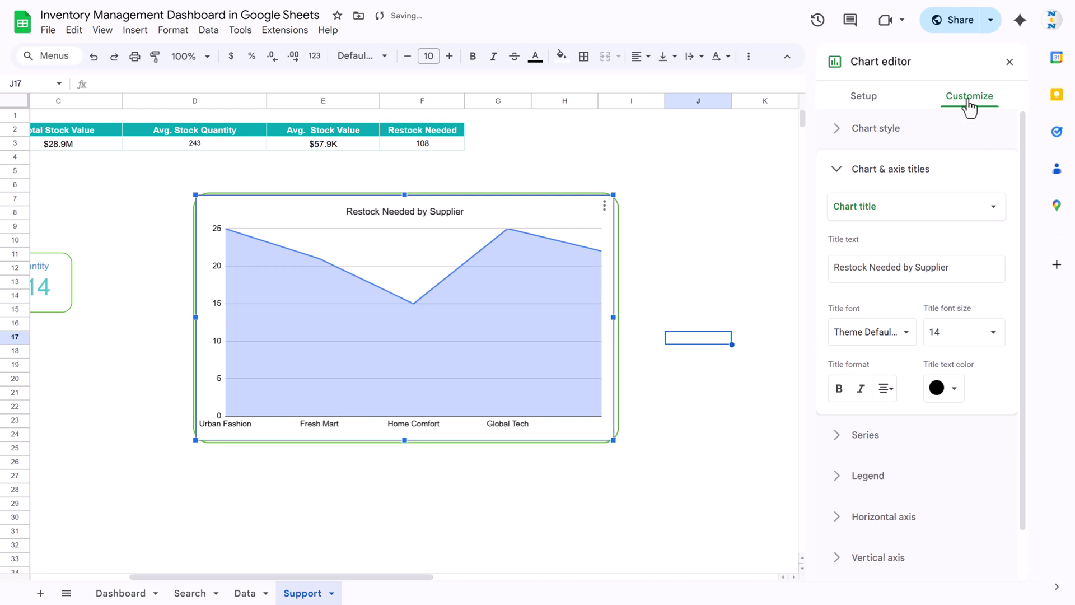
- Set the chart's background and border colors to None and smooth the area's outline
click(899, 134)
click(857, 183)
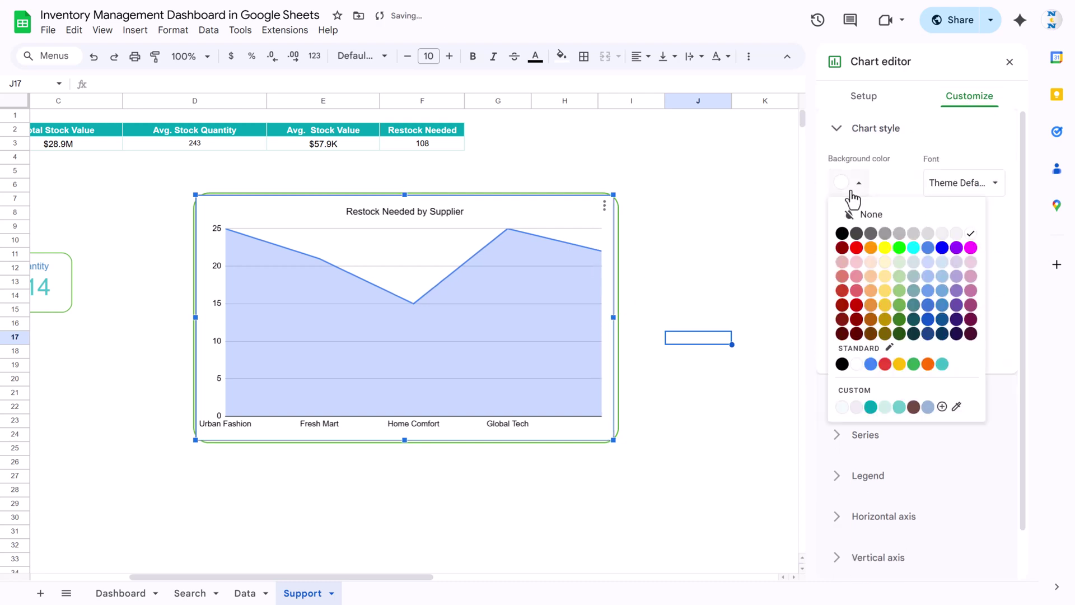
click(885, 216)
click(848, 238)
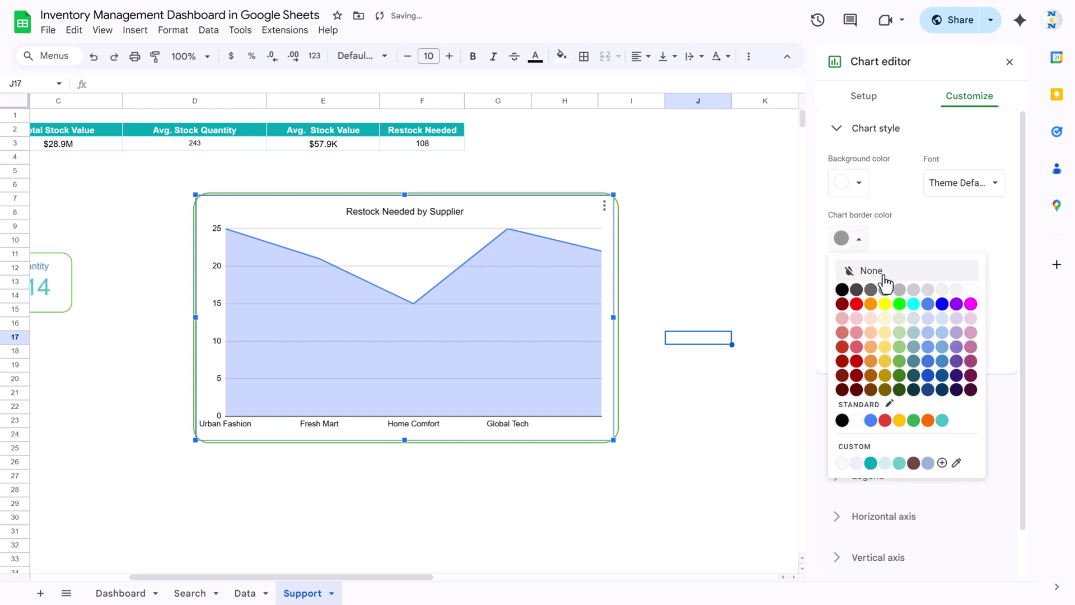
click(868, 270)
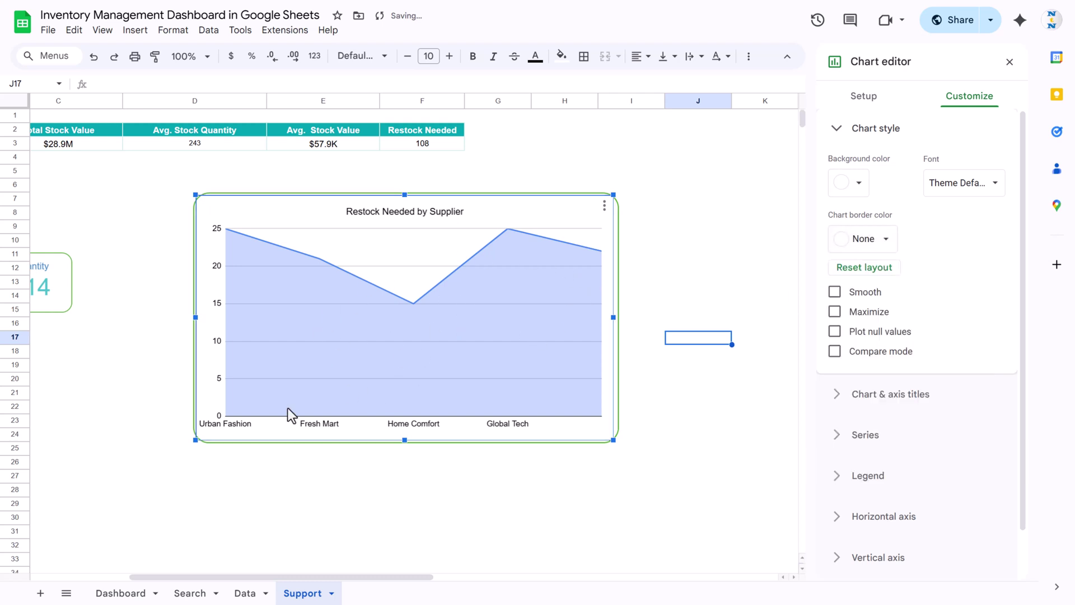
click(848, 293)
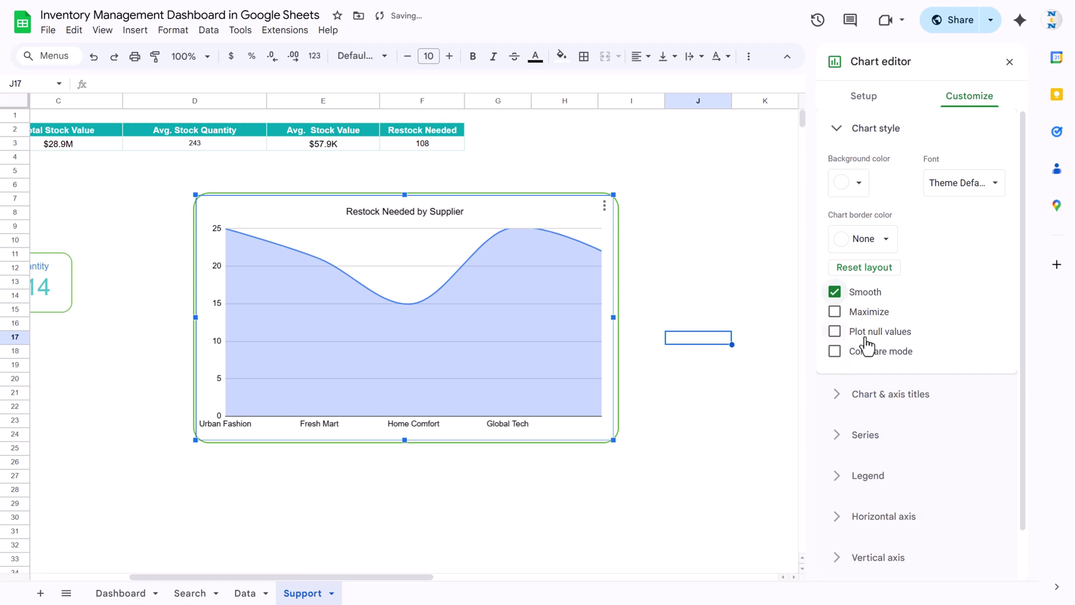
- Set the Restock Needed series' line color to the standard teal and deselect the chart
scroll(895, 445, down, 1)
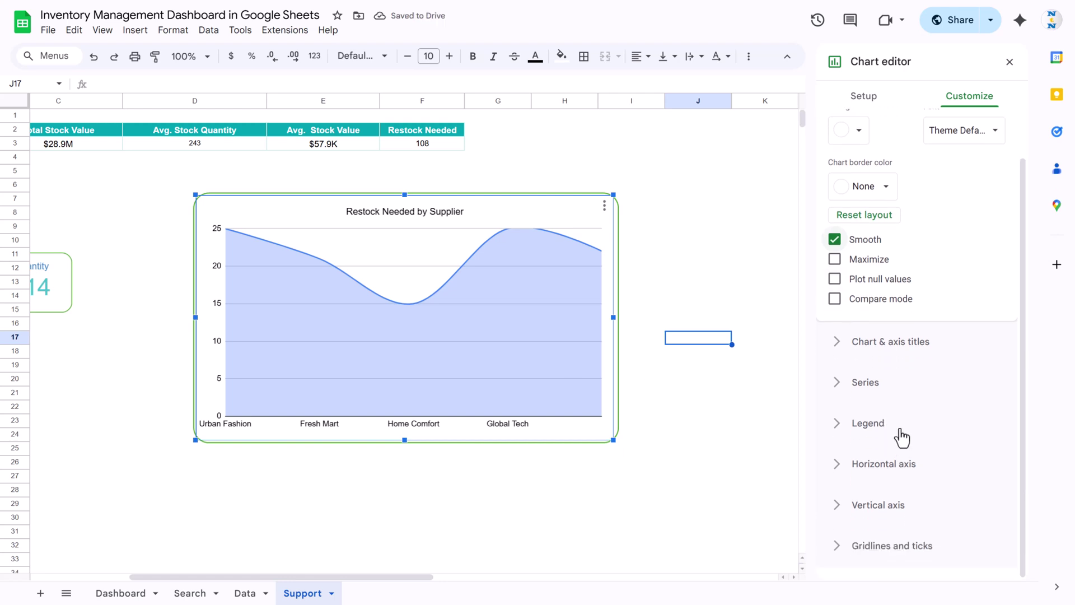
click(874, 386)
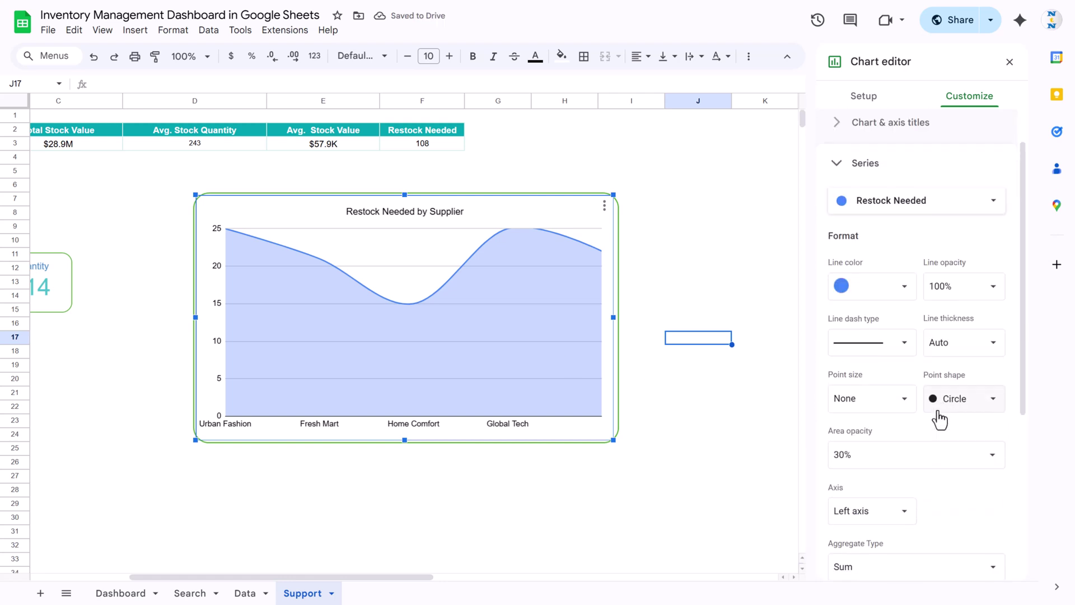
click(903, 282)
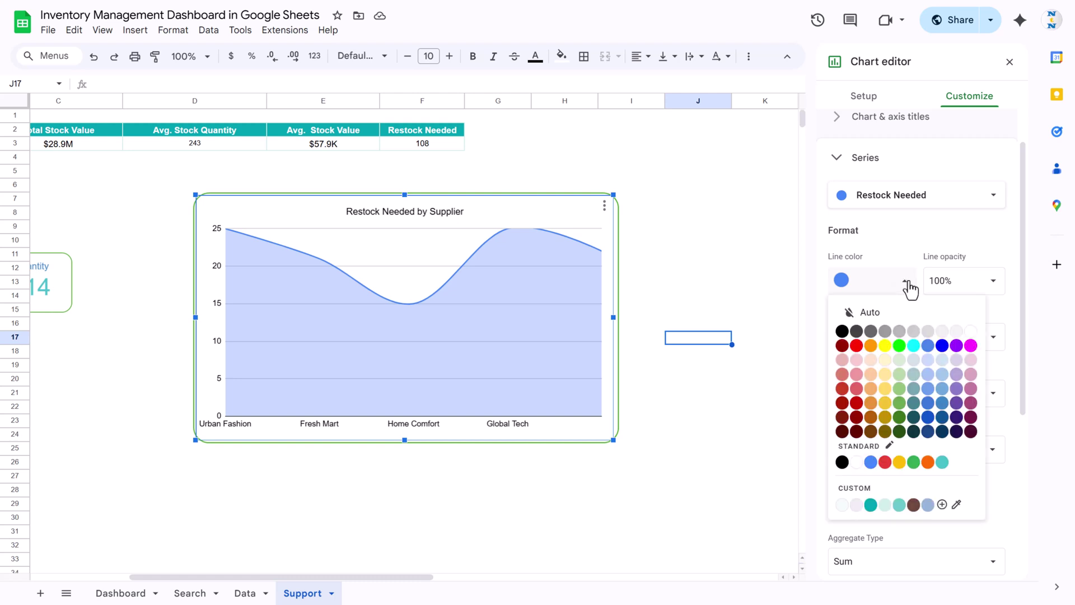
click(942, 462)
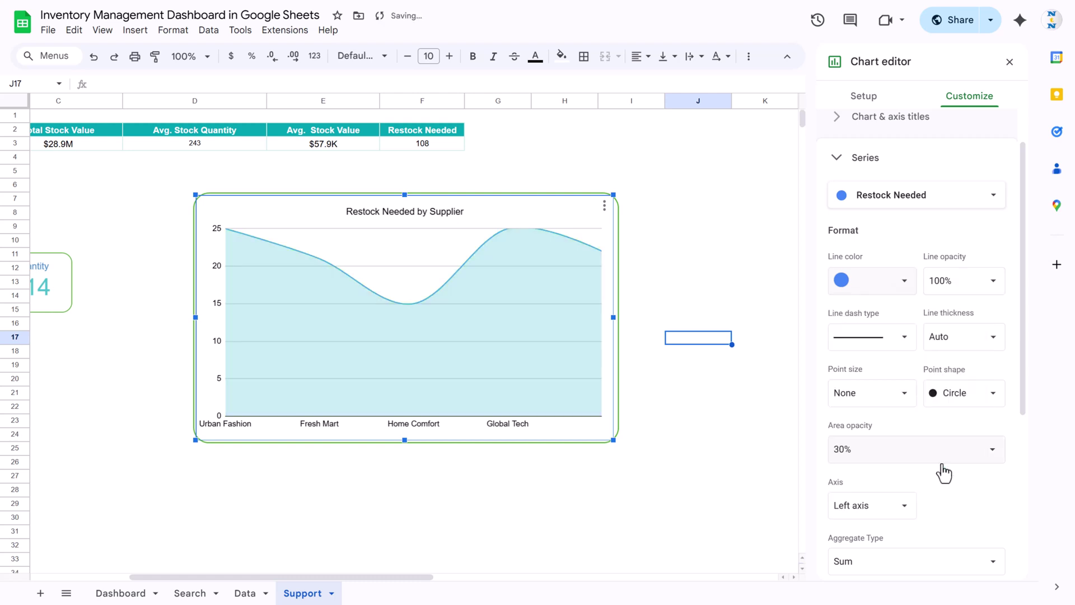
click(243, 494)
- Check the Dashboard sheet's Restock Needed by Supplier chart and turn off the major gridlines in the Support sheet's chart
click(137, 592)
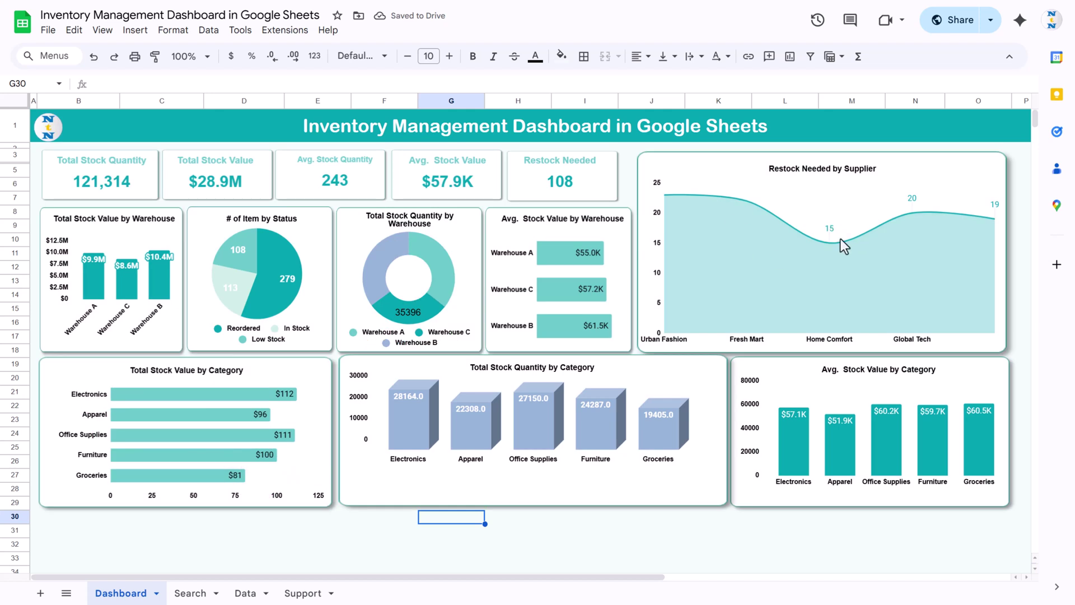
click(304, 593)
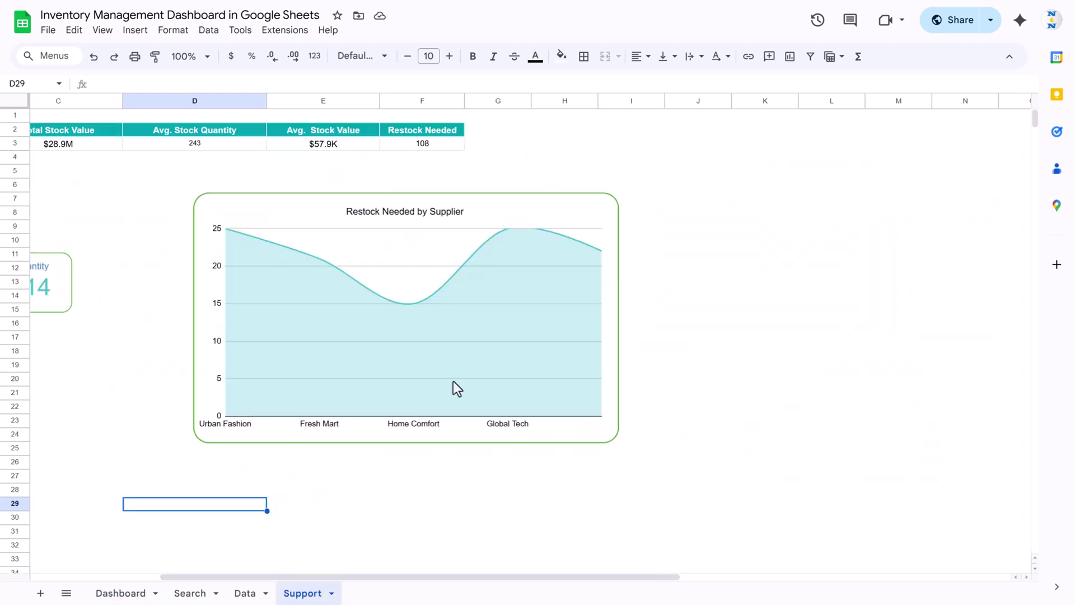
click(552, 229)
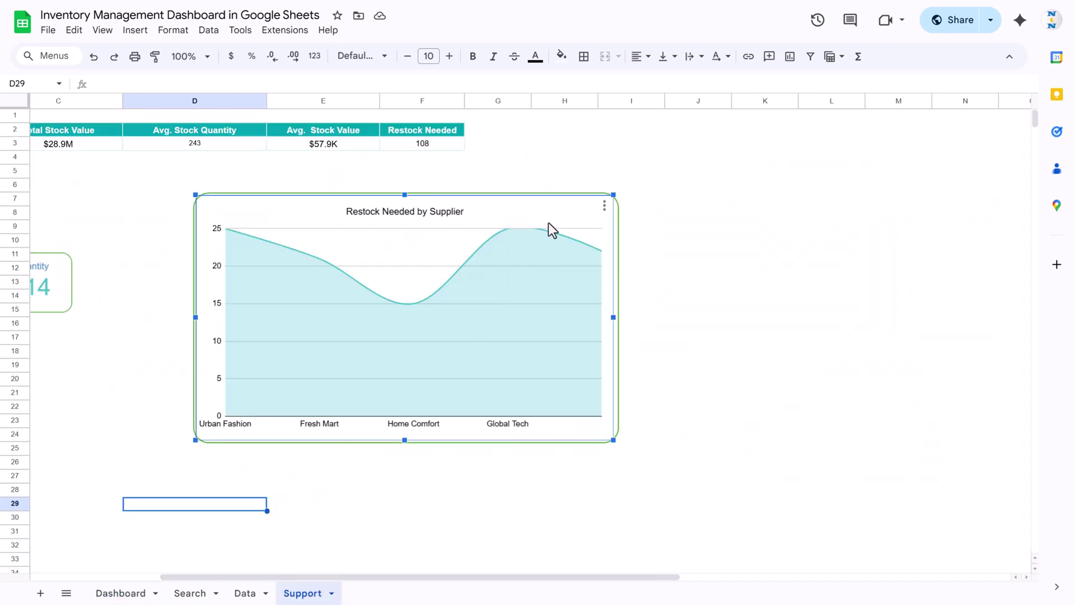
double_click(412, 228)
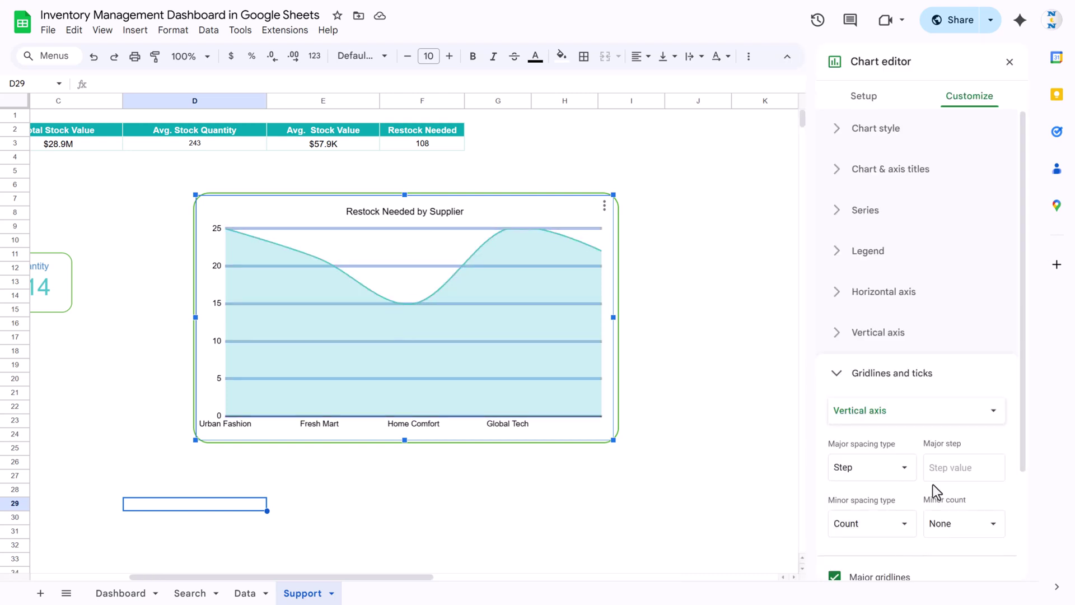
scroll(933, 485, down, 3)
click(879, 445)
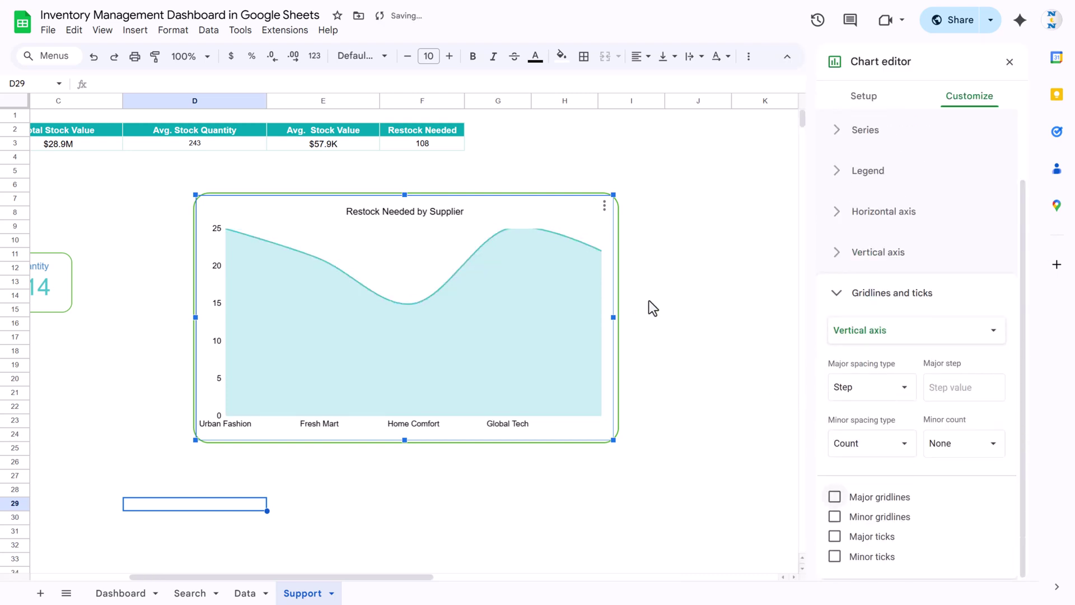
- Turn on data labels for the Restock Needed series and deselect the chart
click(886, 292)
click(888, 212)
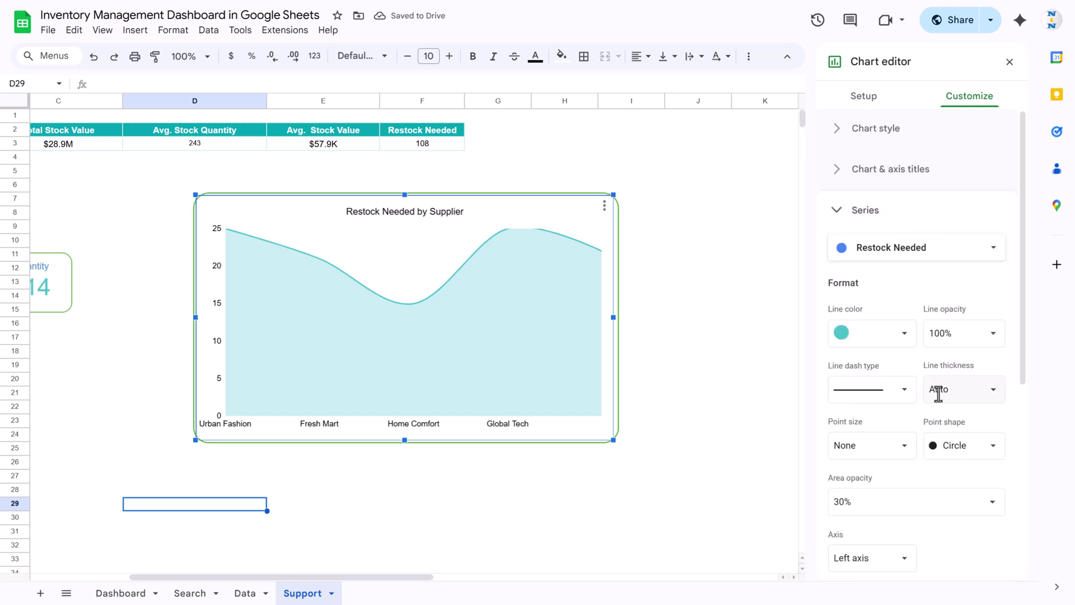
scroll(946, 408, down, 4)
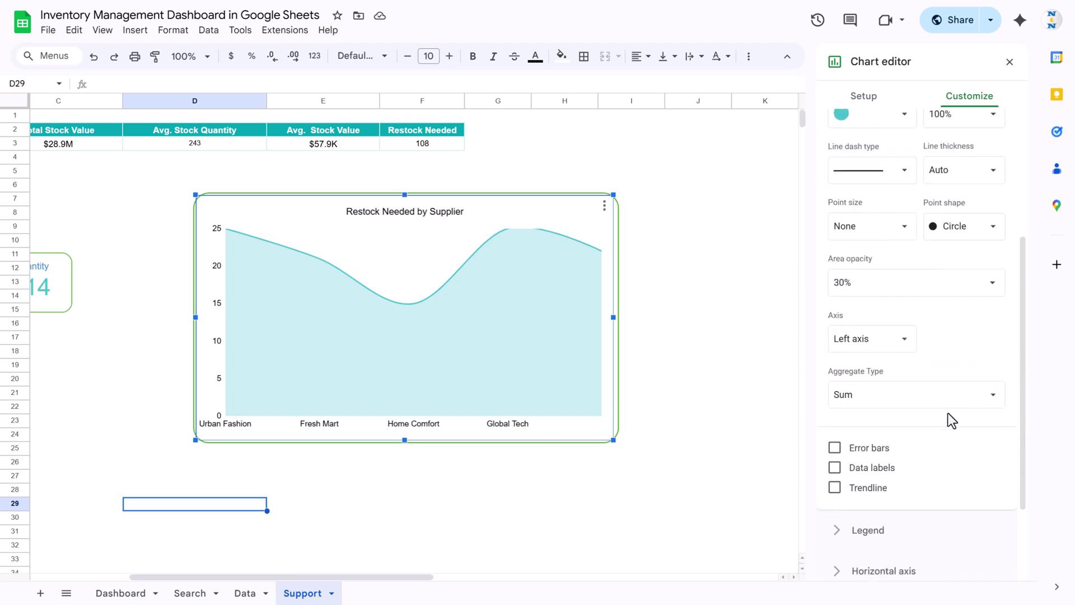
click(871, 470)
click(767, 285)
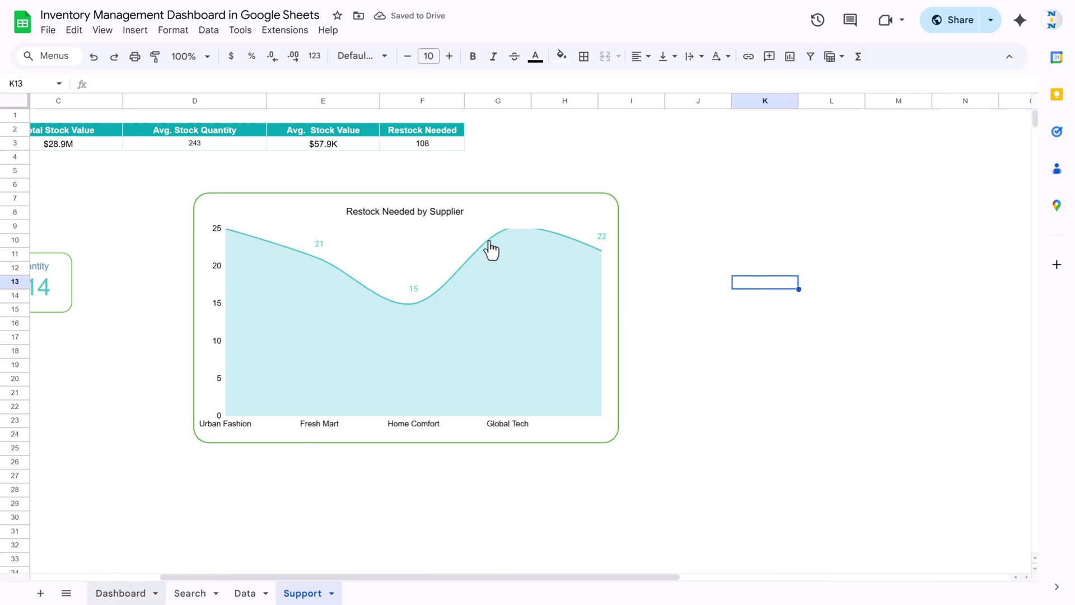
- Open the Search sheet and examine the Select Column dropdown's validation rule and its source header range A5:M5
key(ctrl+shift+Page_Up)
key(ctrl+shift+Page_Up)
key(ctrl+shift+Page_Up)
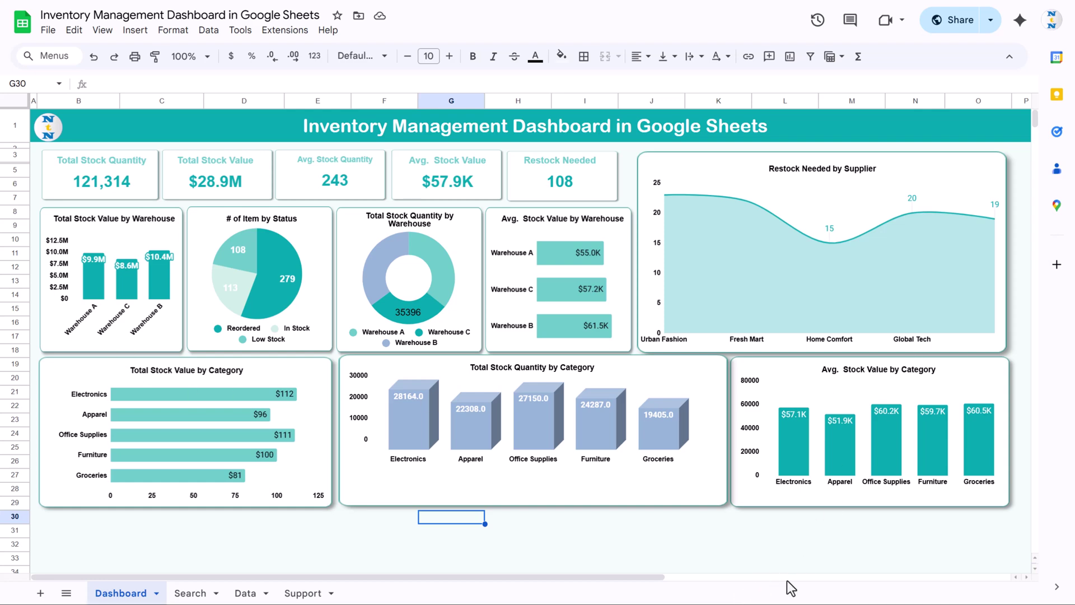
click(189, 594)
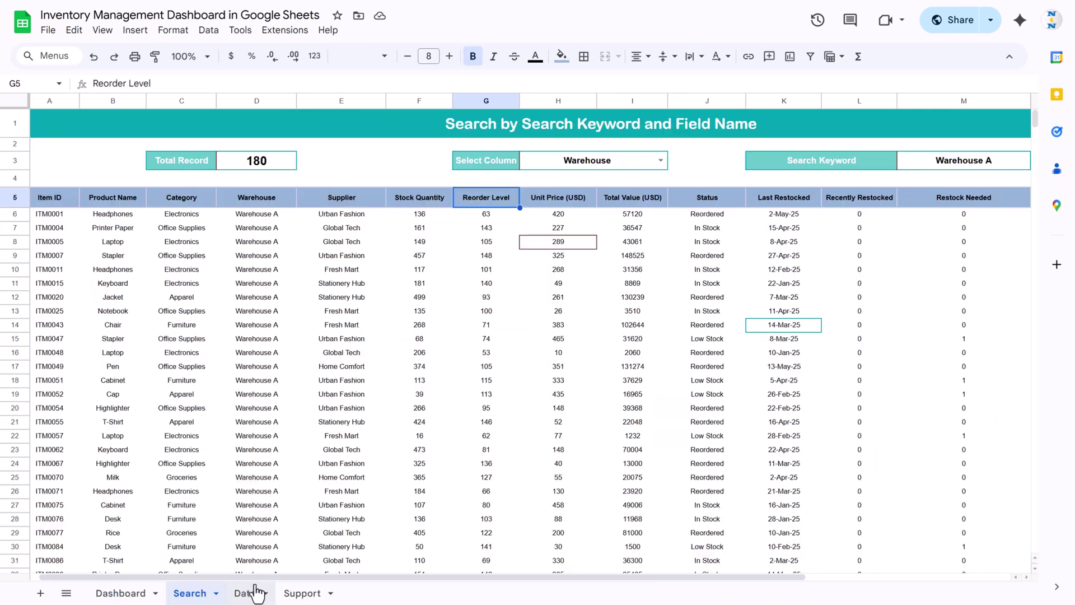
click(374, 199)
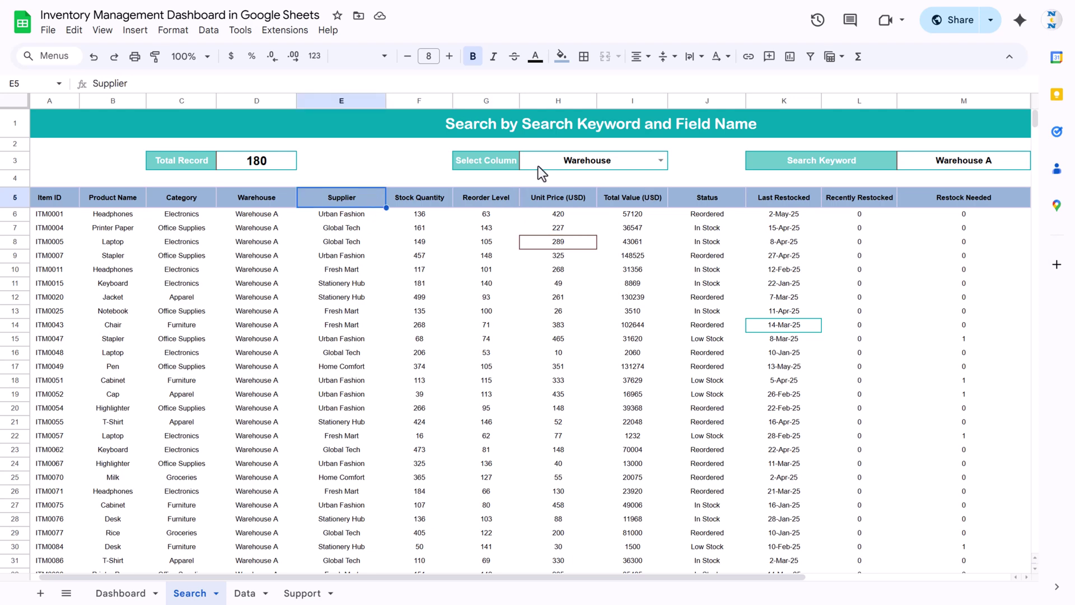
click(507, 163)
click(660, 160)
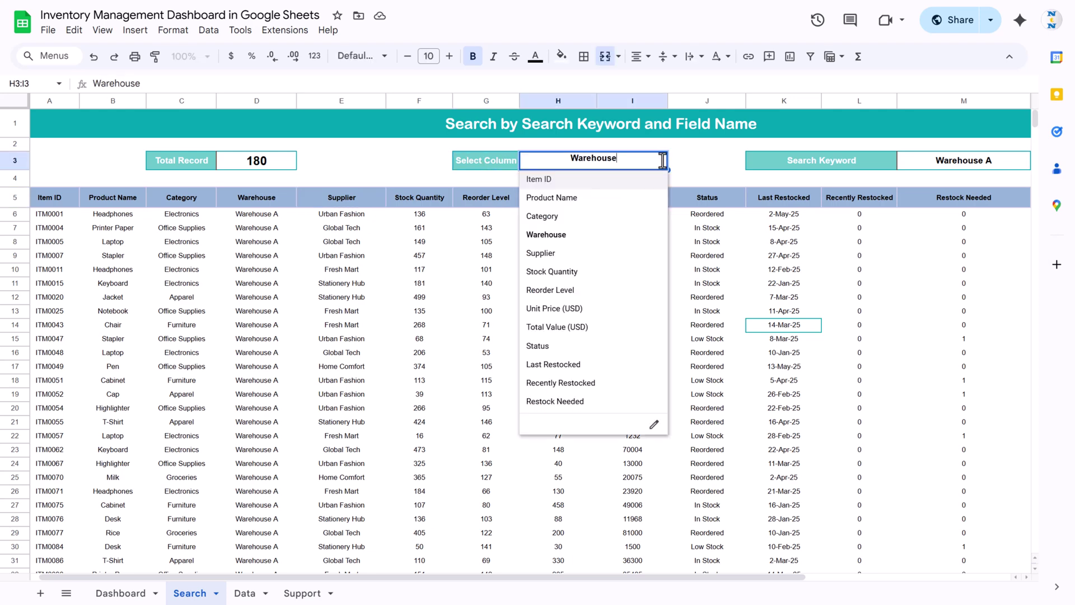
click(654, 428)
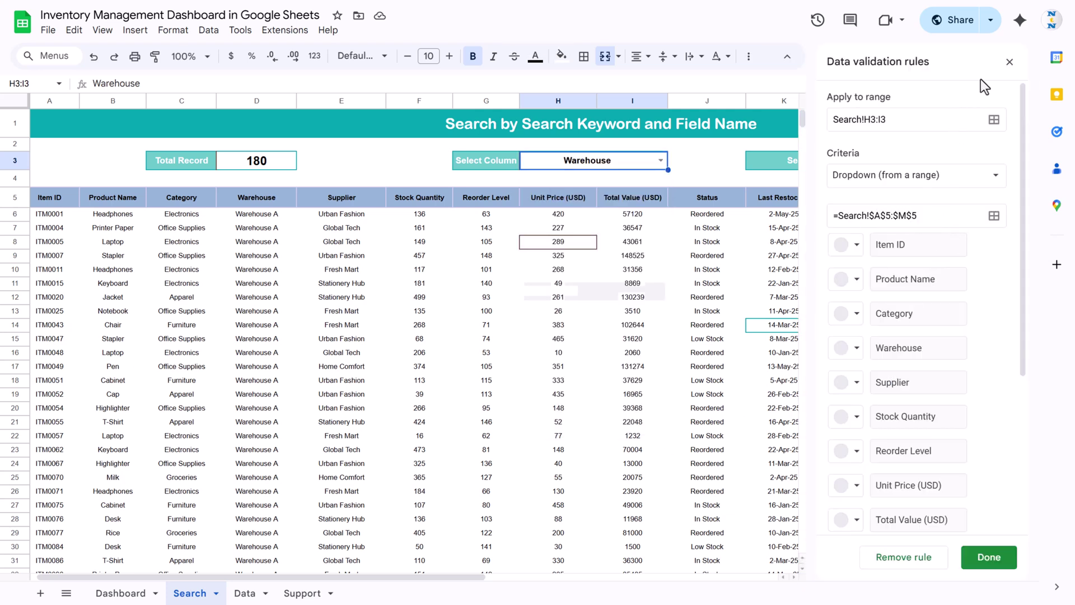
click(1009, 62)
click(44, 200)
drag(44, 205, 1047, 203)
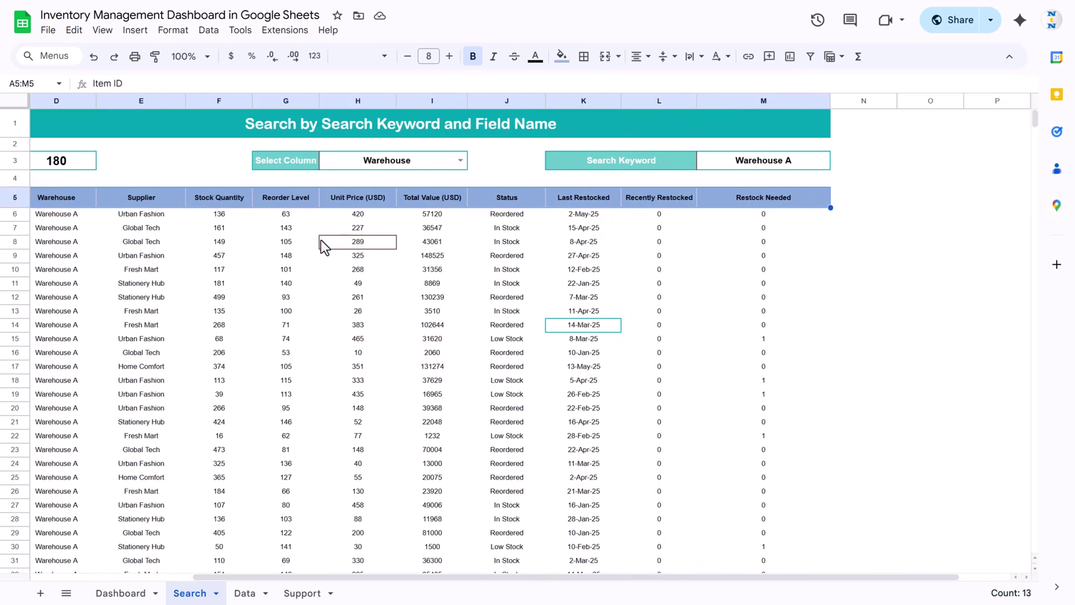
- Insert a dropdown in cell F3 of the Search sheet with the criteria Dropdown (from a range)
click(219, 176)
click(180, 156)
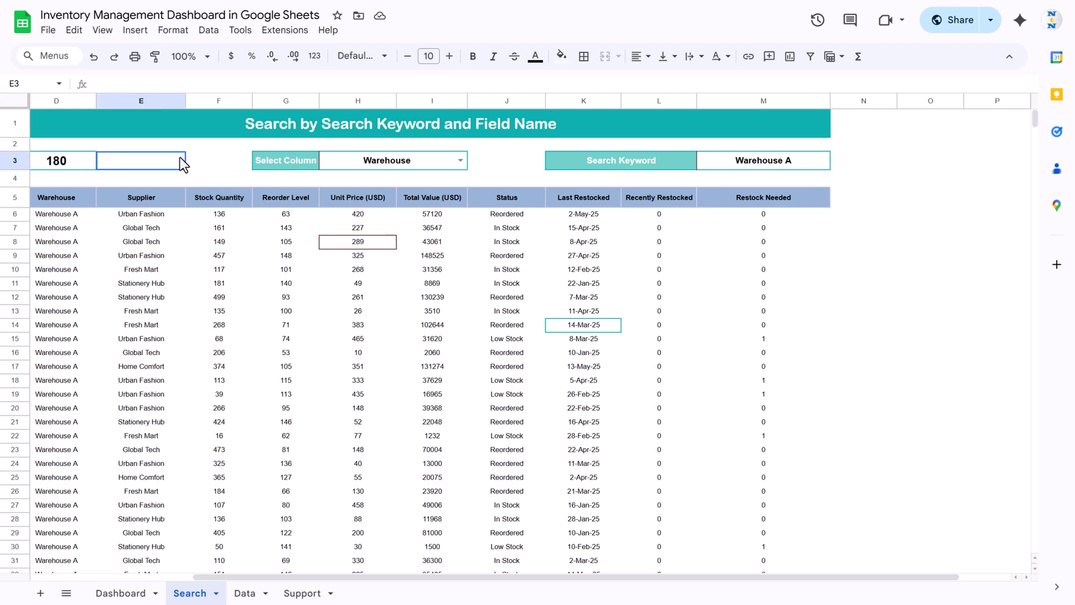
ctrl+click(200, 159)
right_click(201, 159)
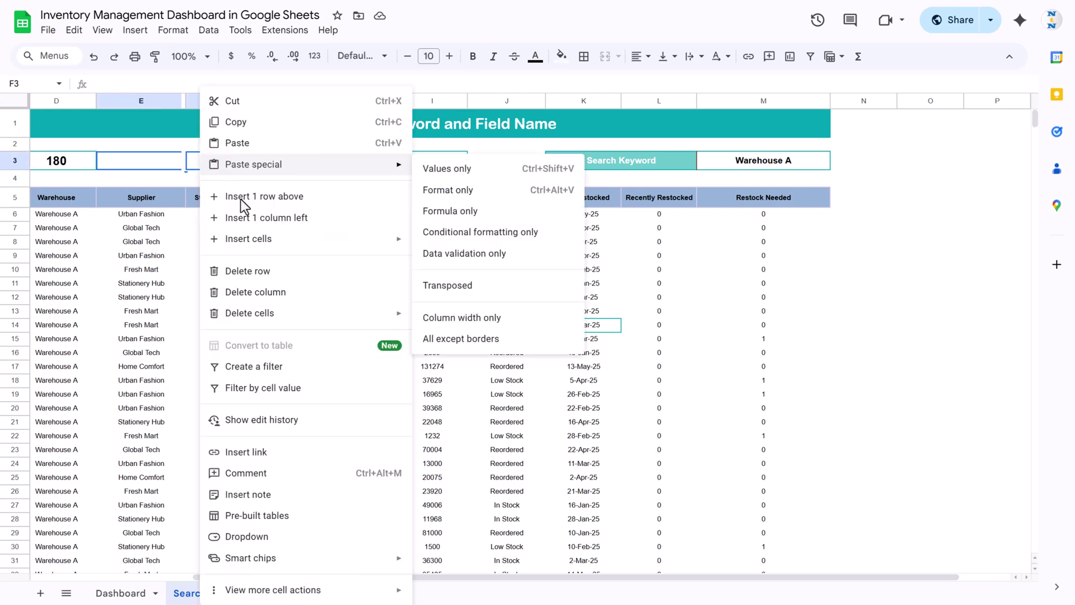
click(274, 535)
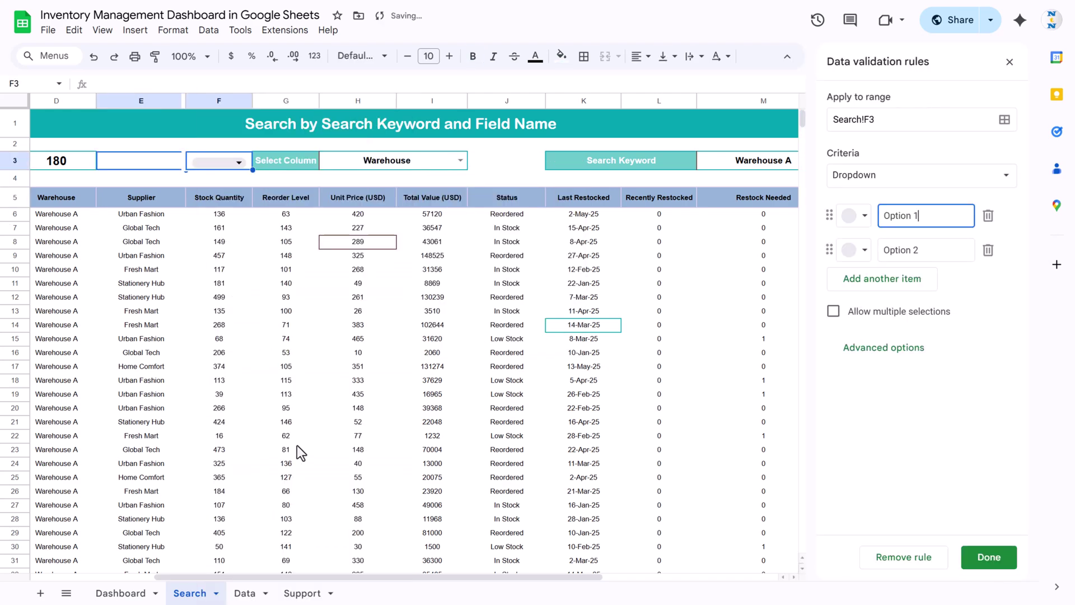
click(891, 180)
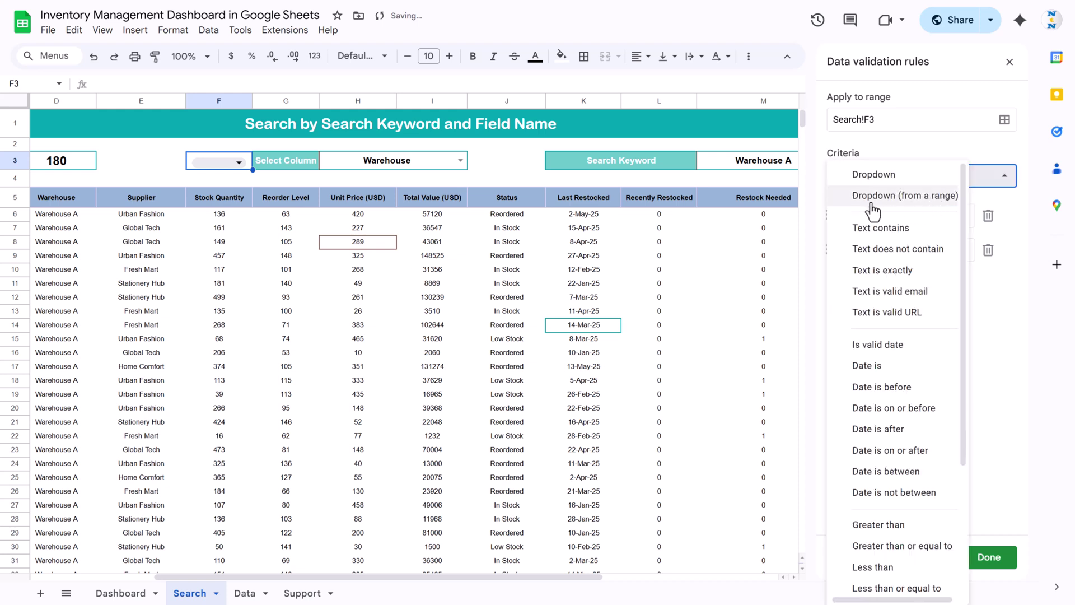
click(935, 199)
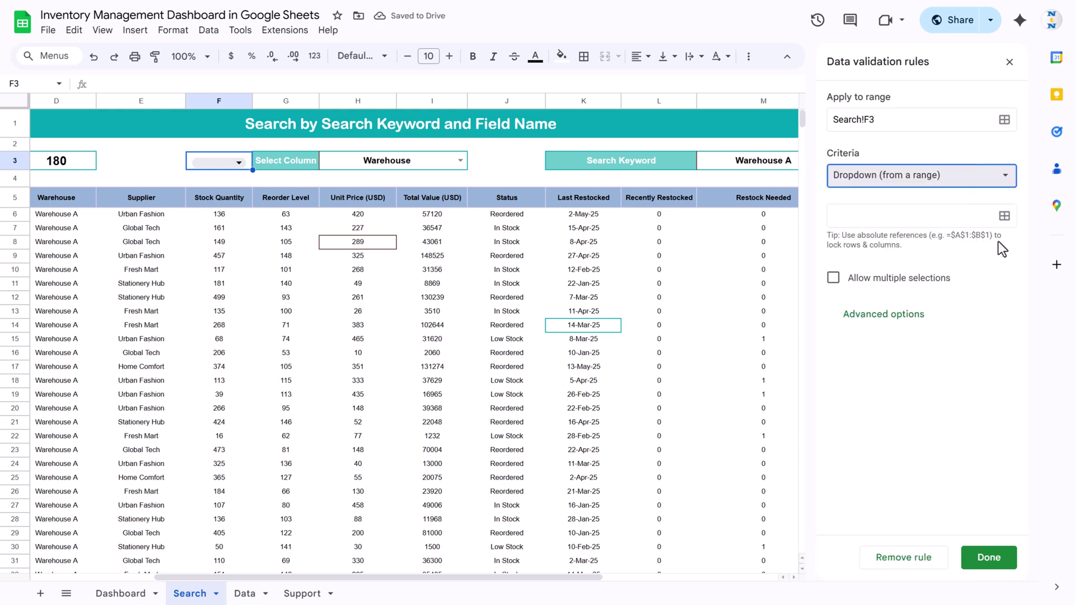
- Set the F3 dropdown's source range to the header cells Search!A5:M5 and preview its list of options
click(1004, 215)
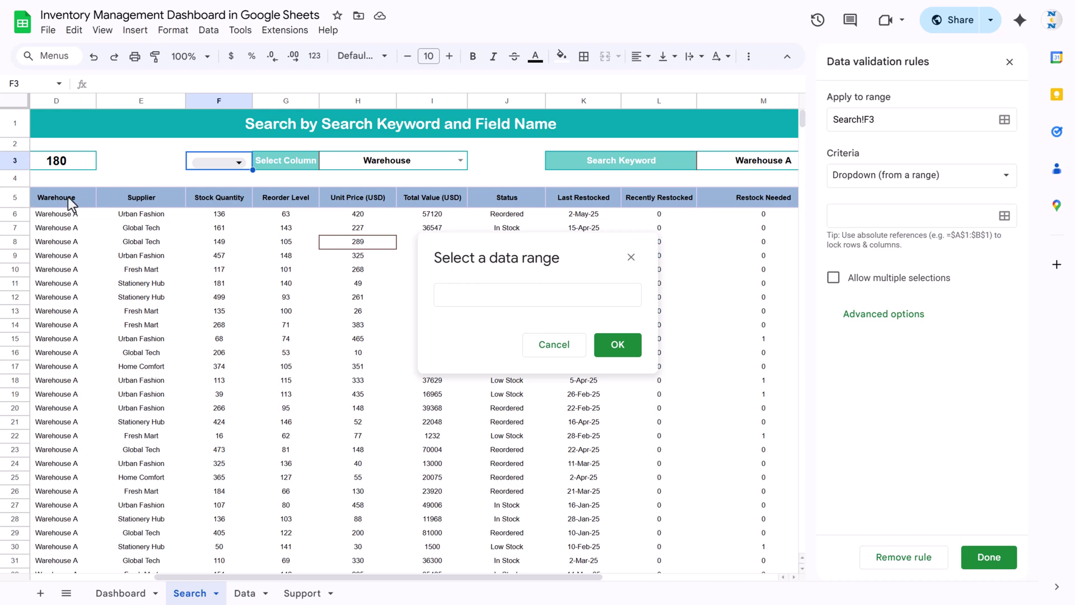
click(92, 201)
key(Left)
key(Left)
key(Left)
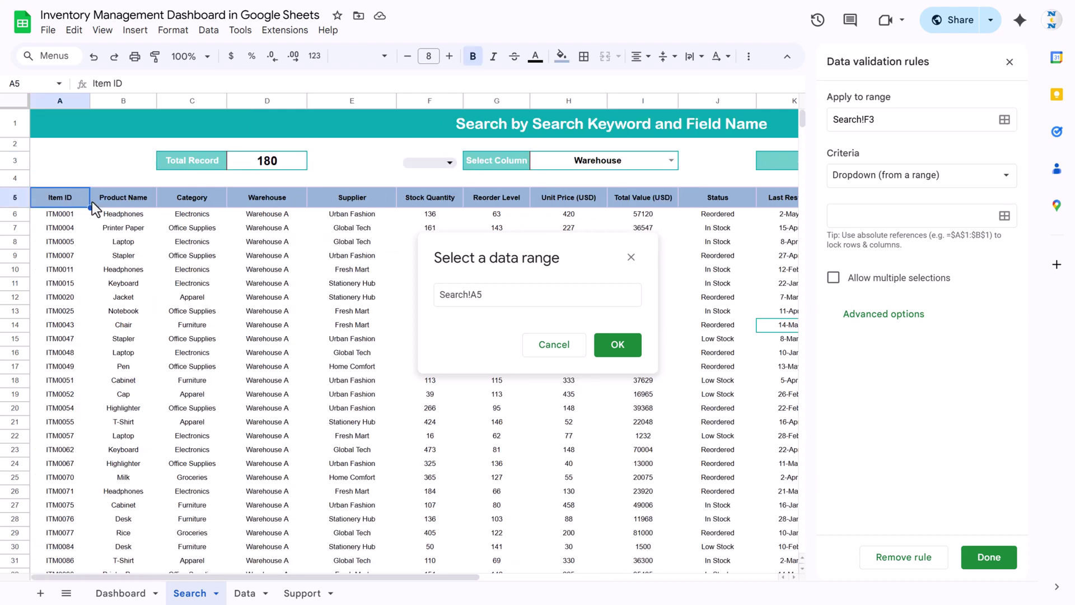
key(ctrl+shift+Right)
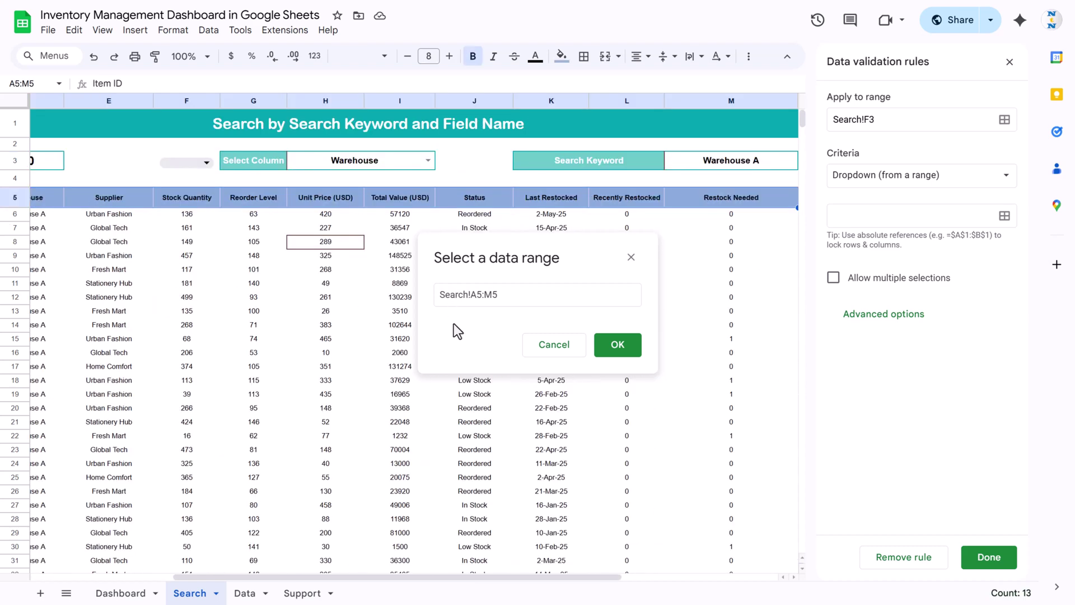
click(621, 346)
click(207, 160)
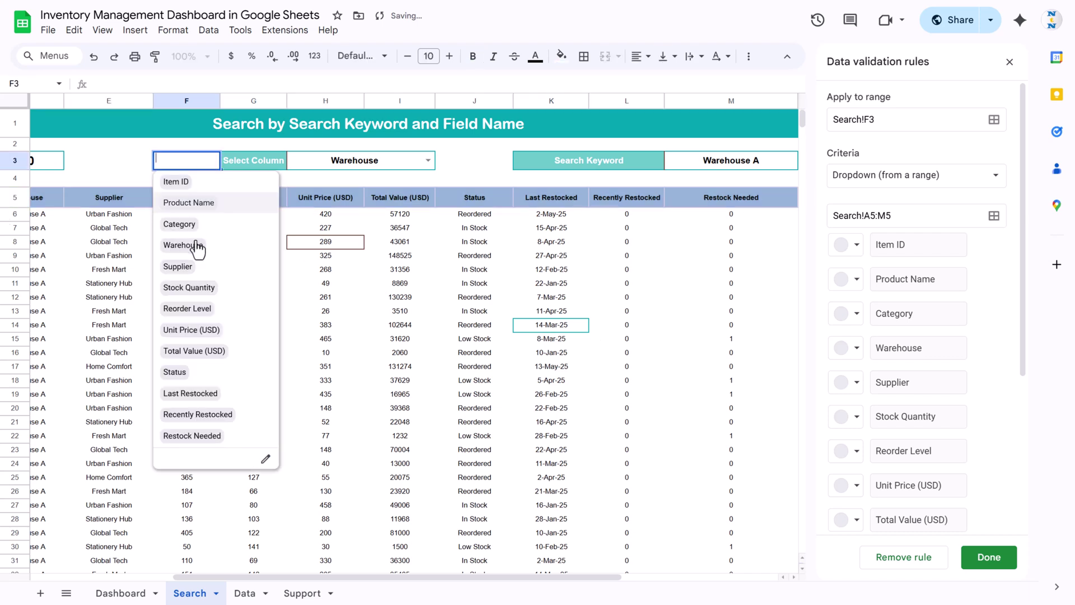
key(Escape)
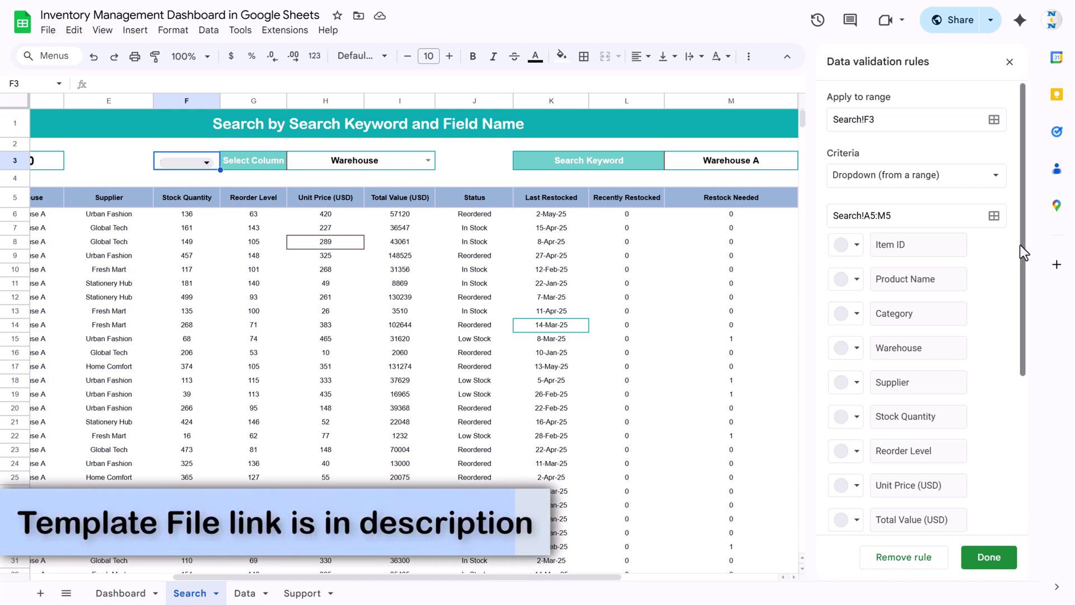
- Set the F3 dropdown's display style to Arrow, save the rule and check the dropdown list
drag(1020, 252, 1020, 410)
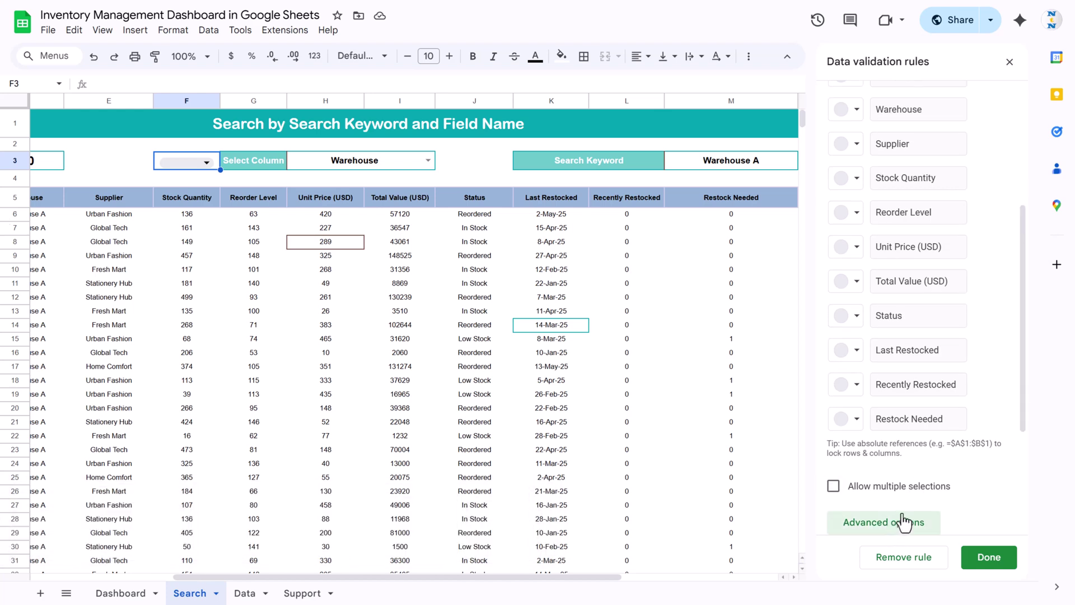
click(890, 529)
click(835, 500)
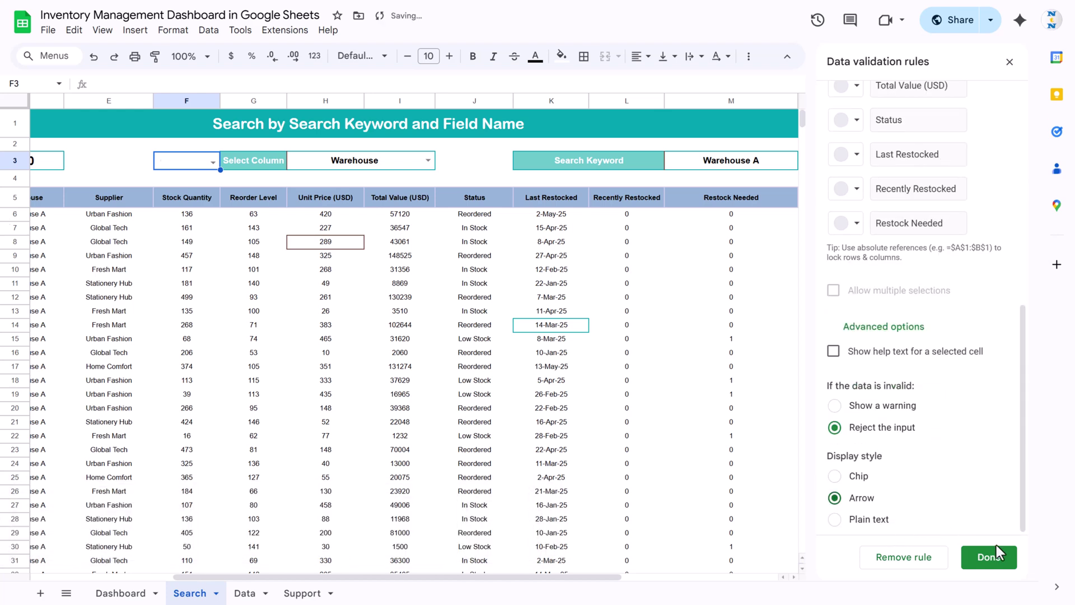
click(988, 557)
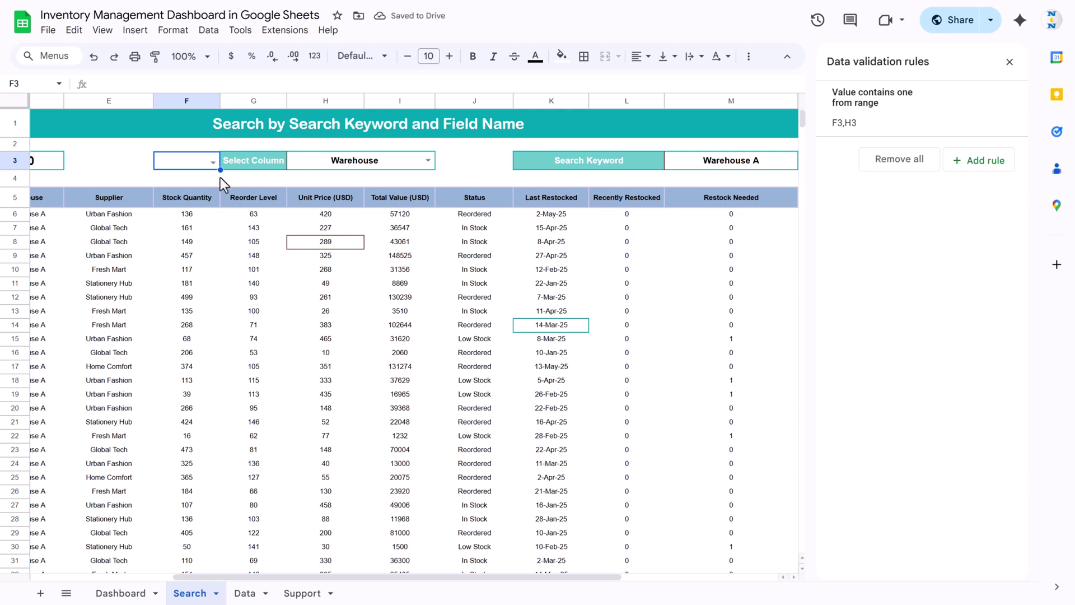
click(212, 161)
key(Escape)
click(1009, 62)
- Examine the FILTER formula in cell A6, covering its Data!A2:M1000 range, the SEARCH for M3, and CHOOSECOLS with MATCH on H3
click(303, 196)
key(Home)
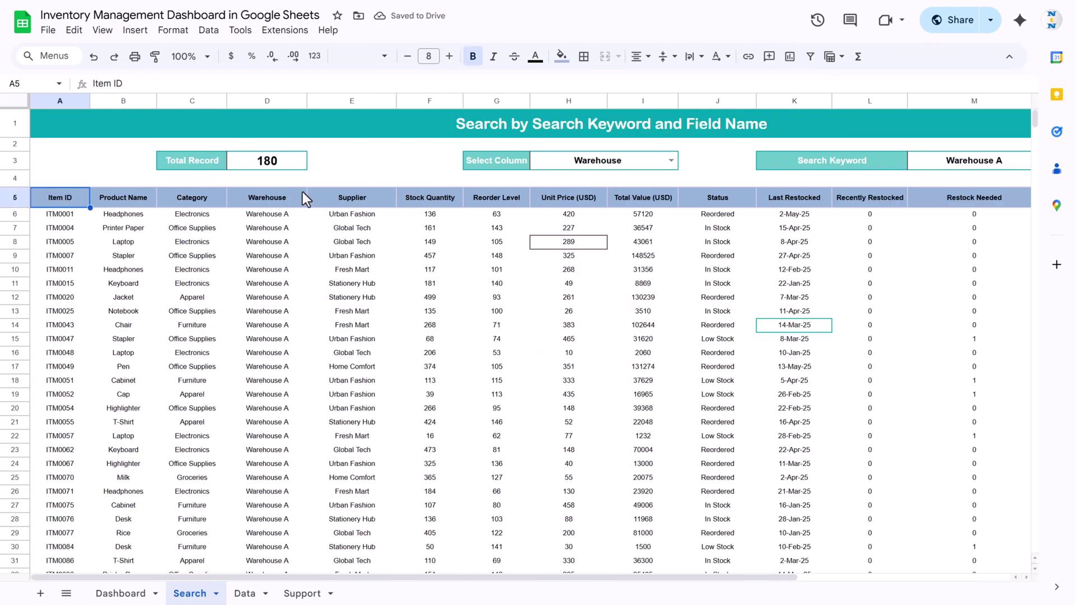
key(Down)
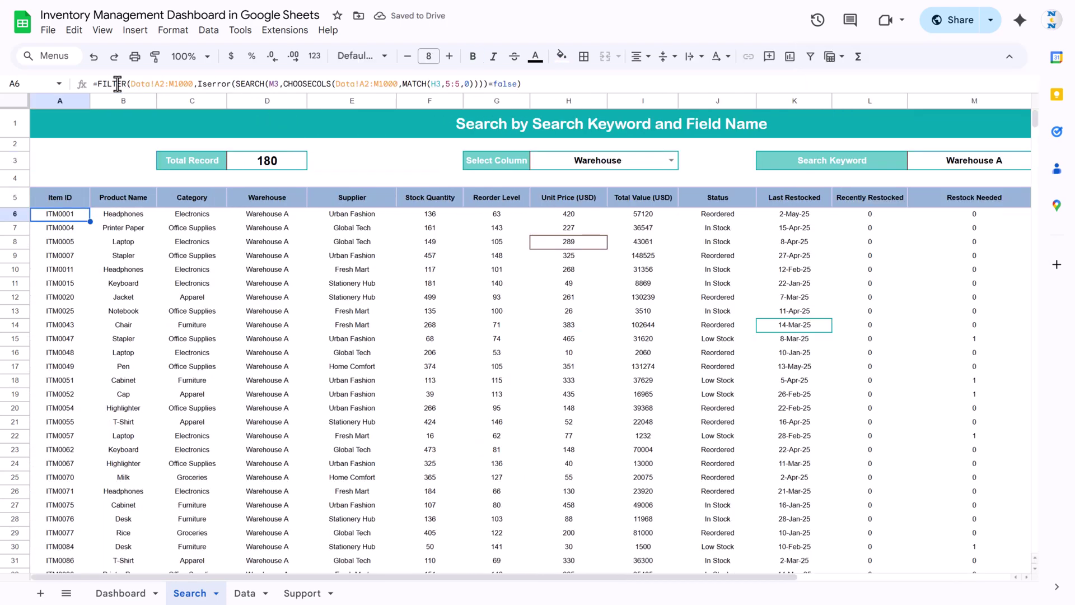
drag(131, 84, 192, 84)
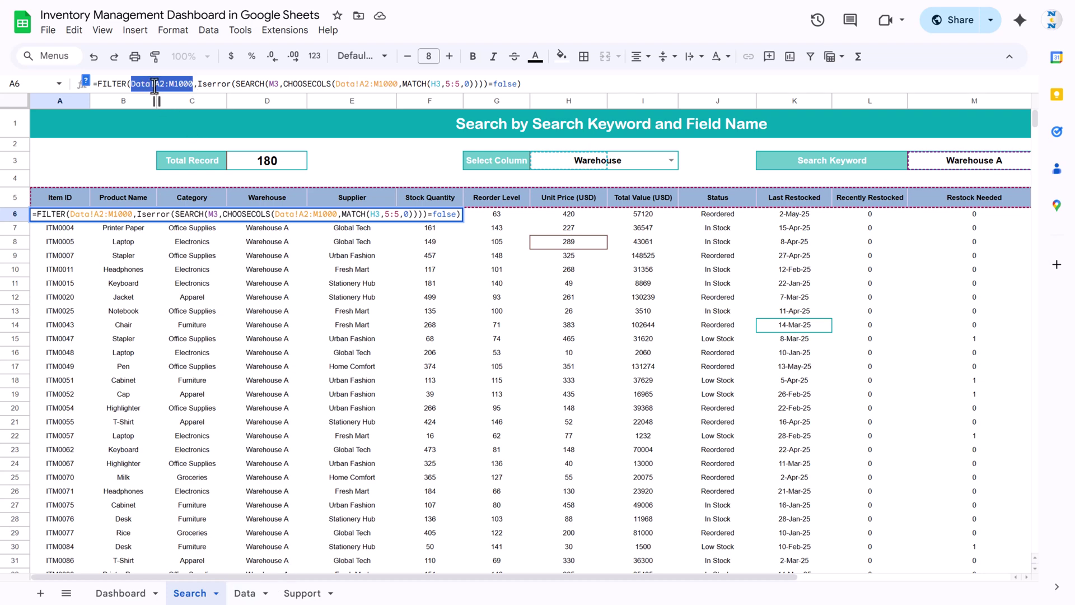
click(216, 84)
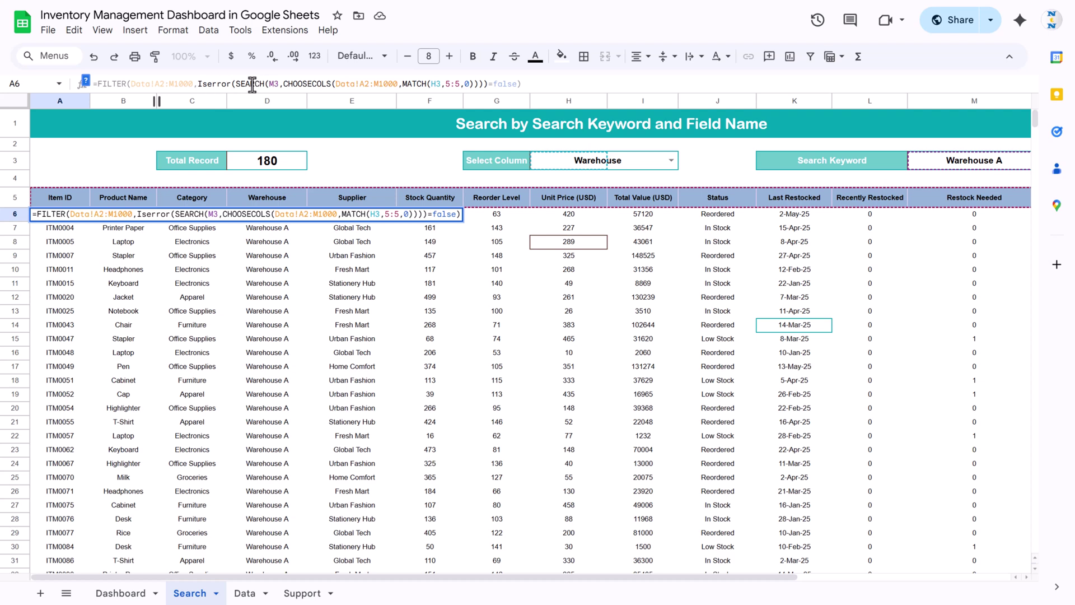
drag(240, 84, 255, 84)
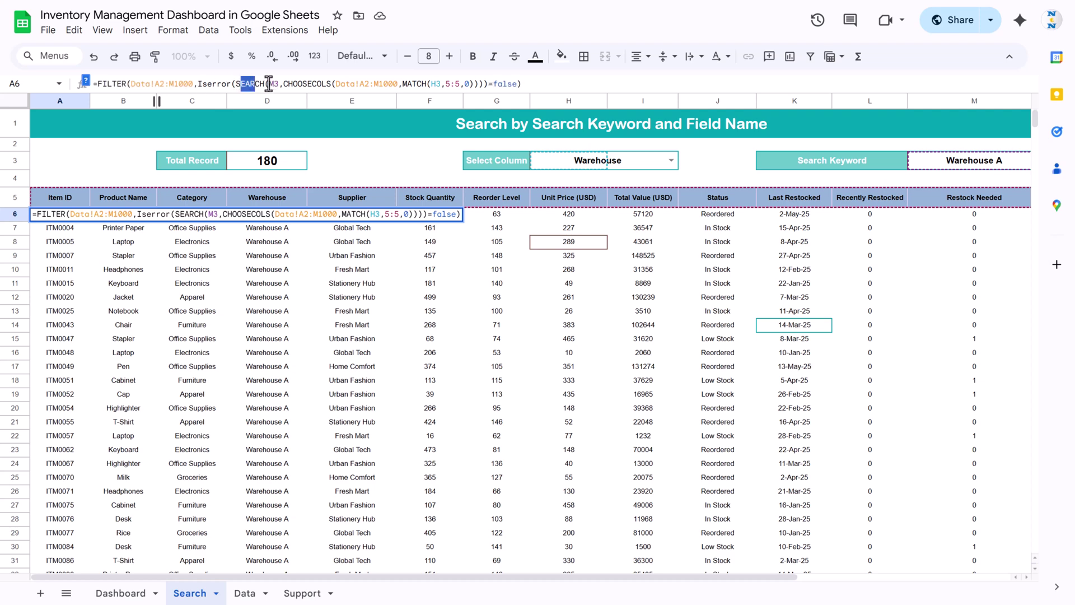
double_click(274, 84)
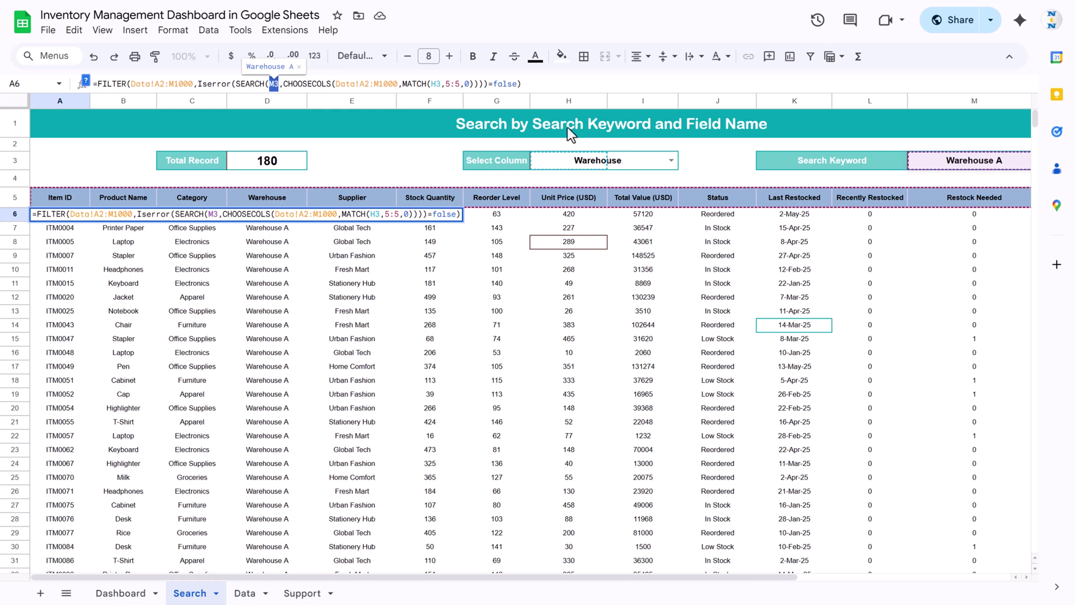
drag(292, 84, 405, 84)
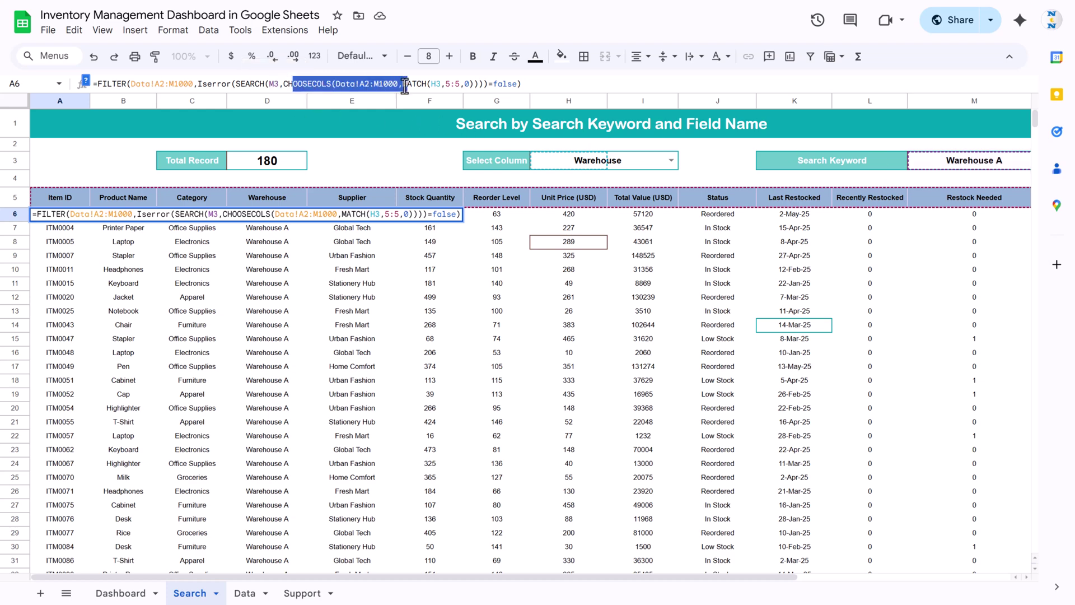
click(270, 84)
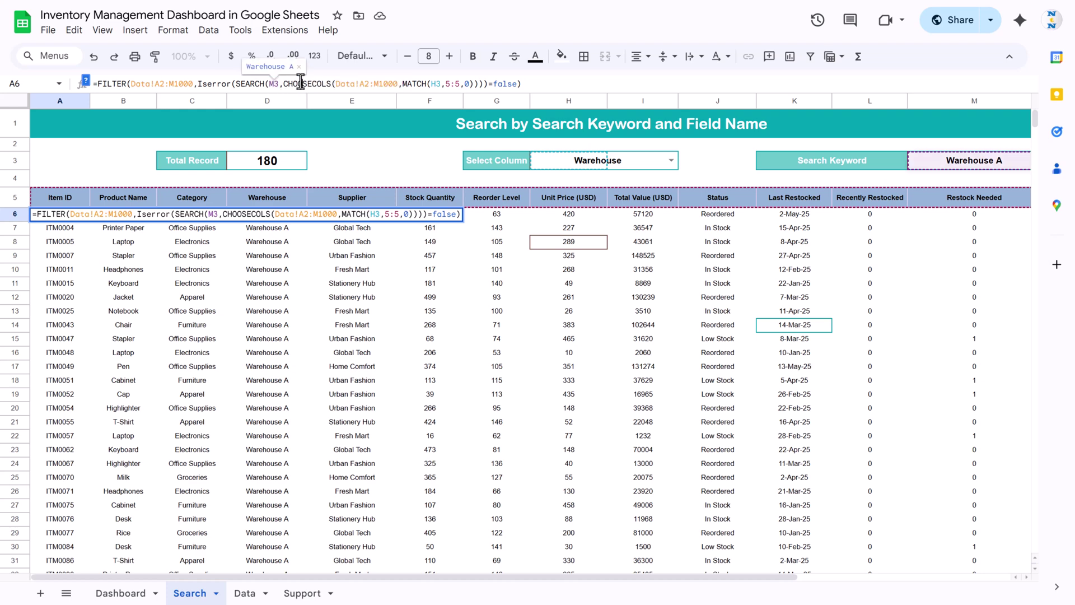
drag(303, 84, 391, 82)
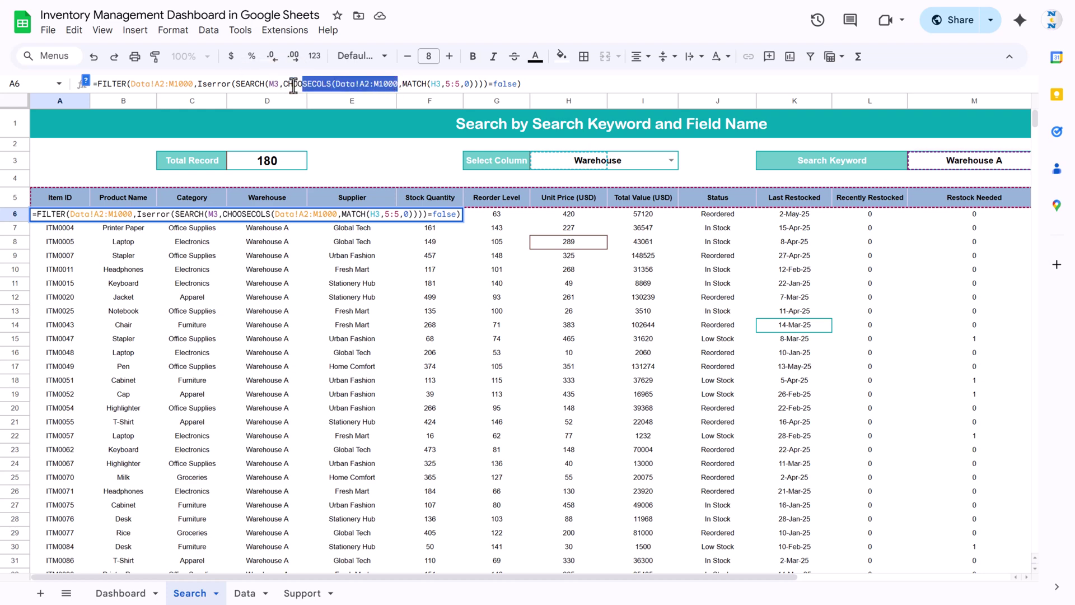
drag(415, 84, 463, 84)
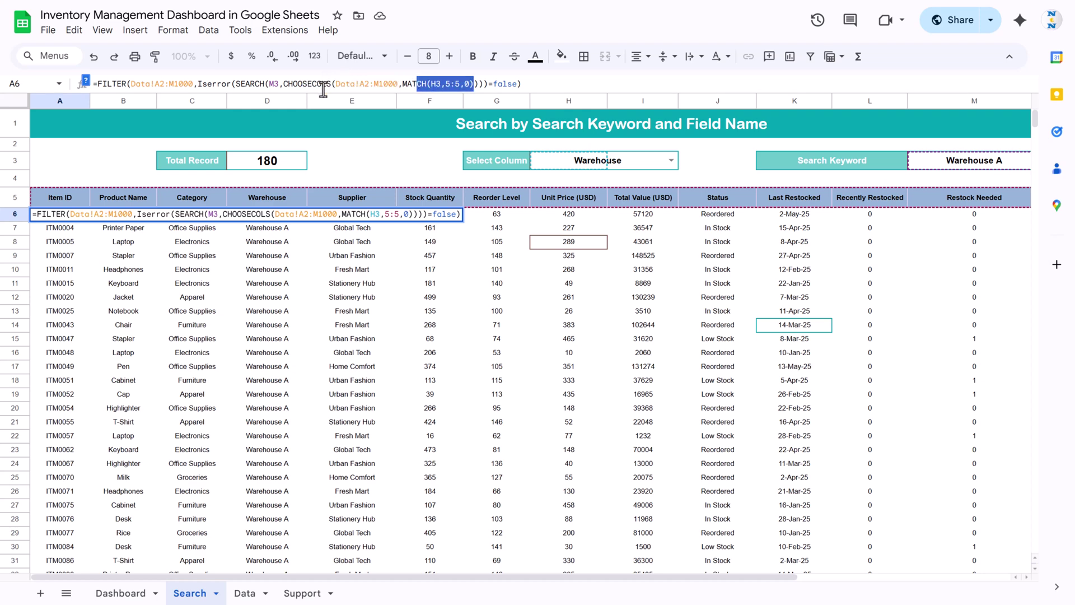
drag(333, 84, 474, 84)
click(543, 83)
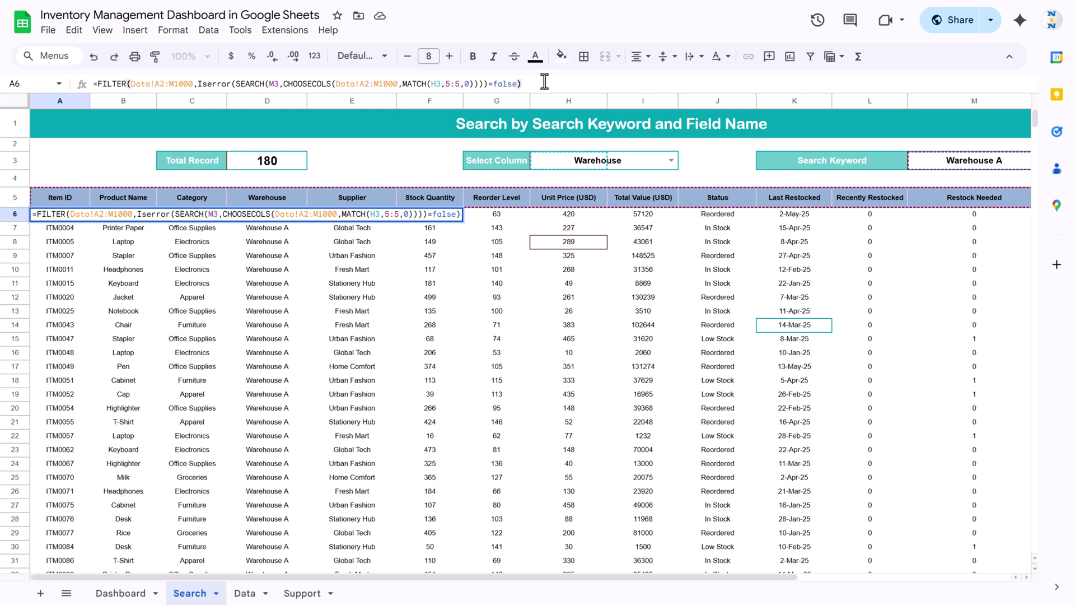
key(Return)
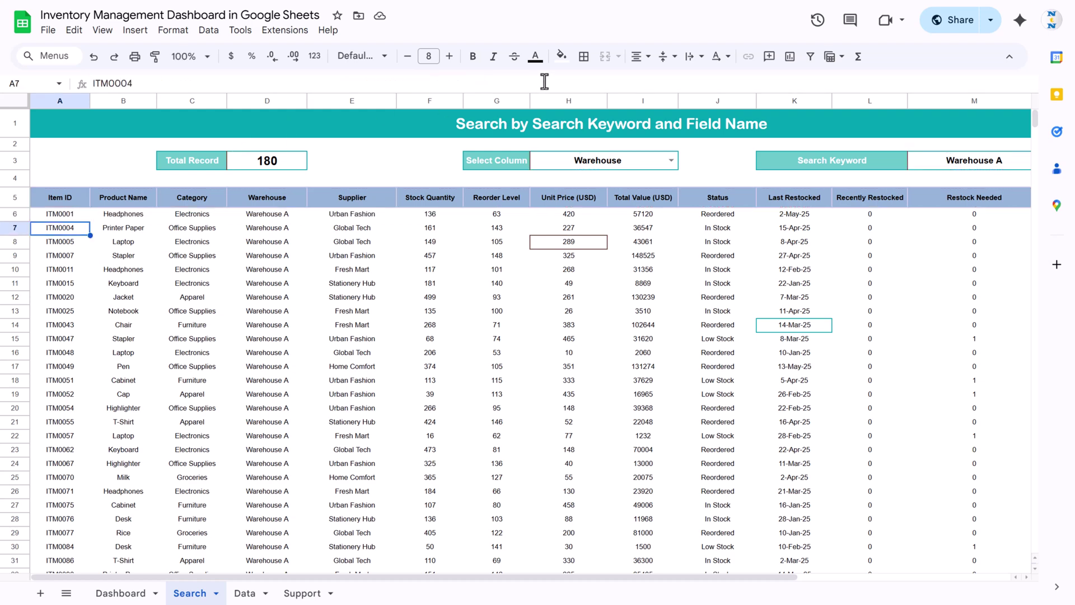
- Examine the COUNTA formula behind Total Record in cell D3, look at the Data sheet and return to the Dashboard sheet
click(60, 218)
click(267, 164)
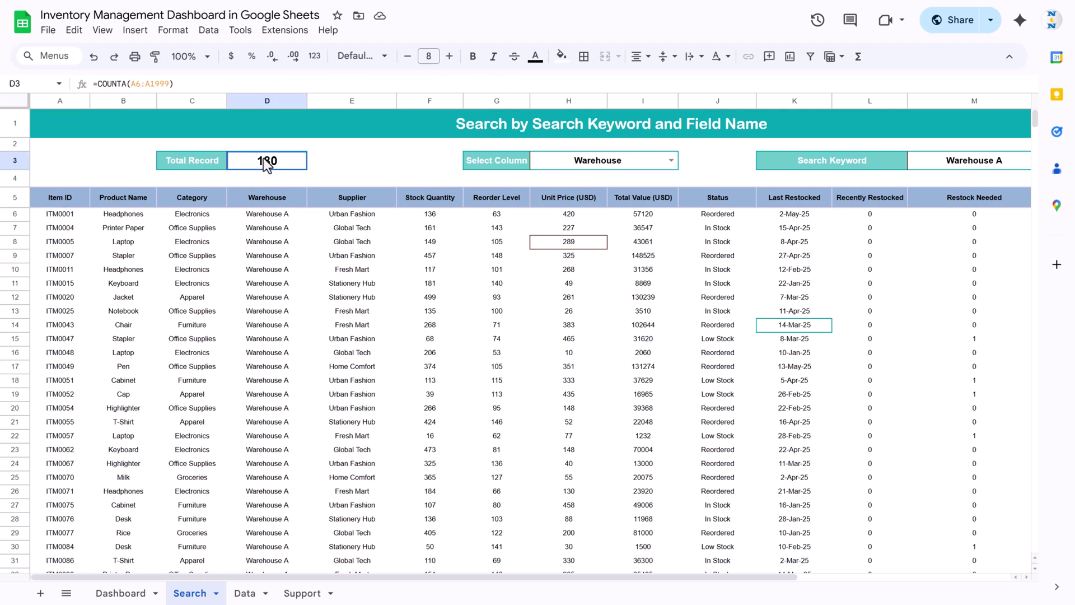
click(203, 83)
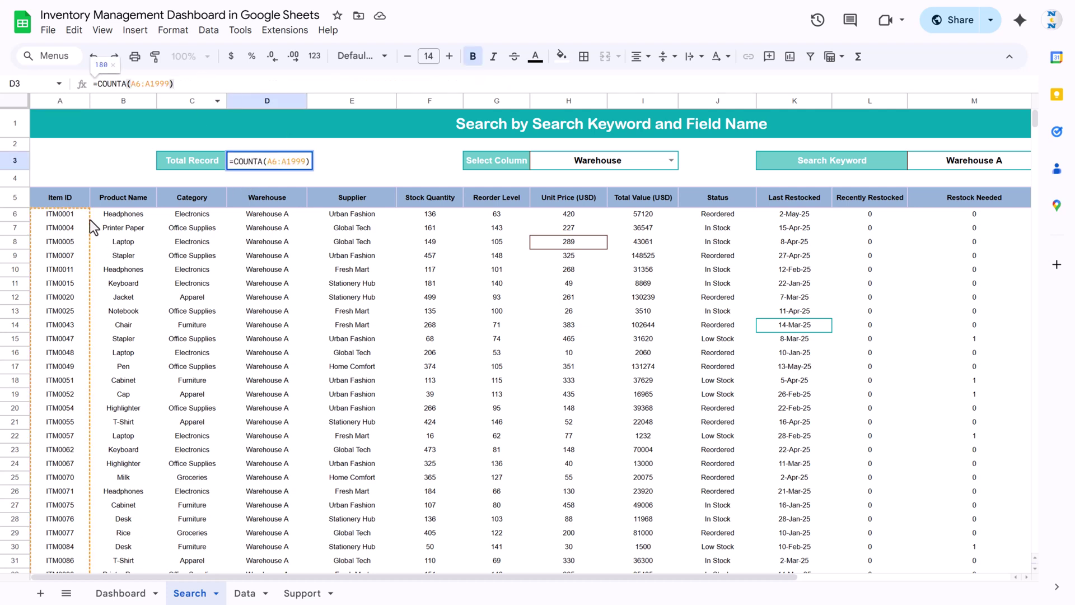
key(Escape)
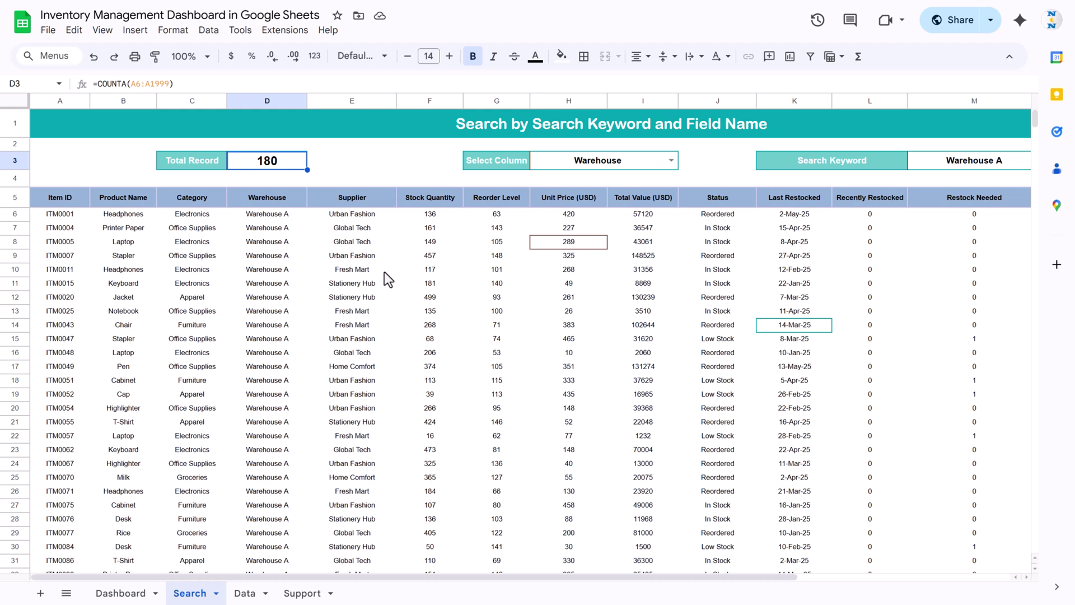
key(ctrl+shift+Page_Down)
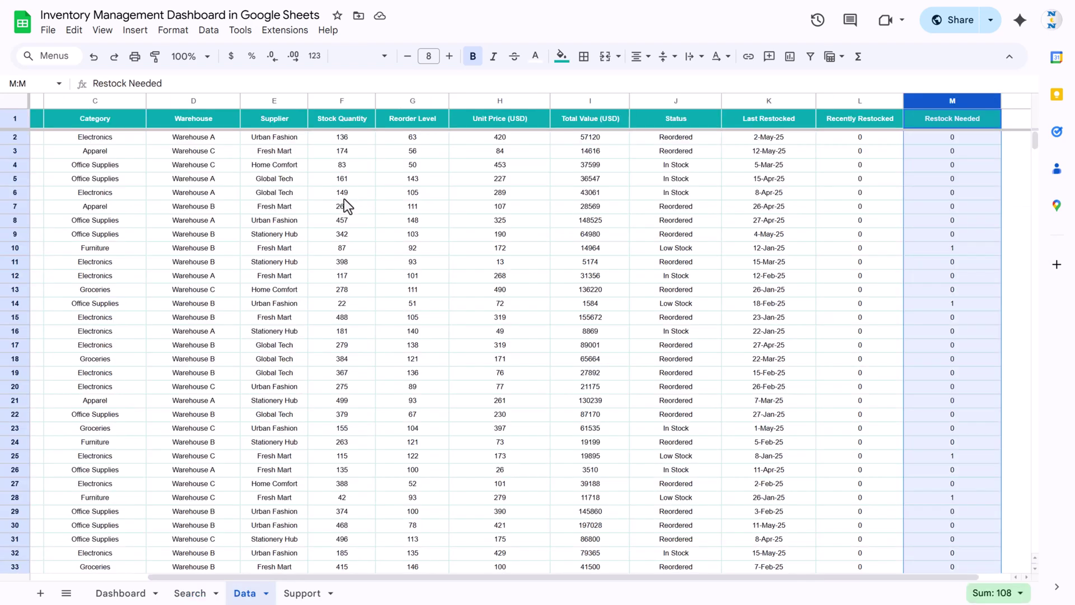
click(119, 593)
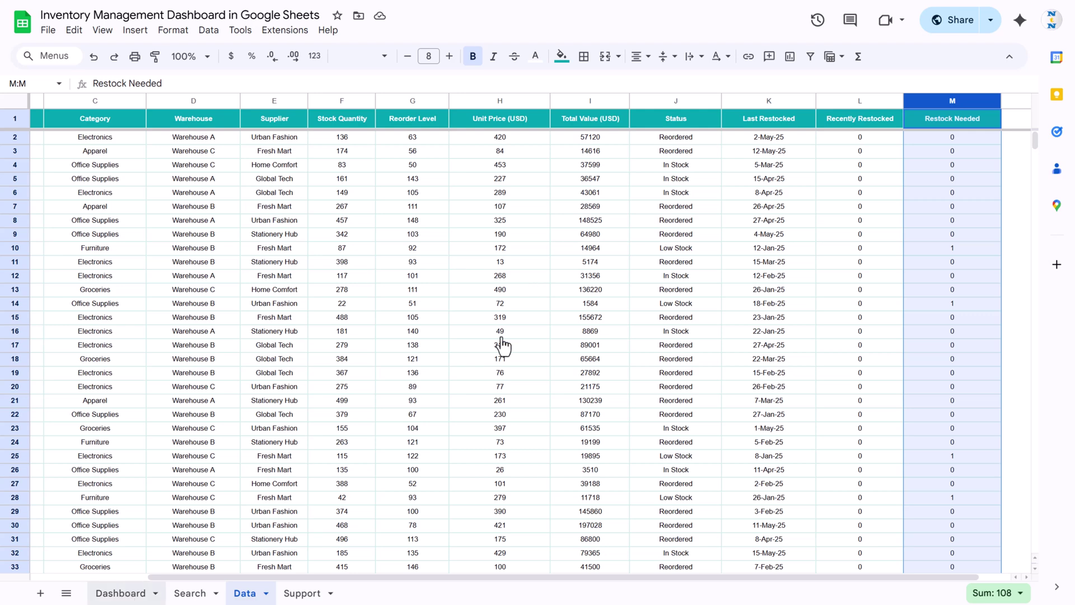